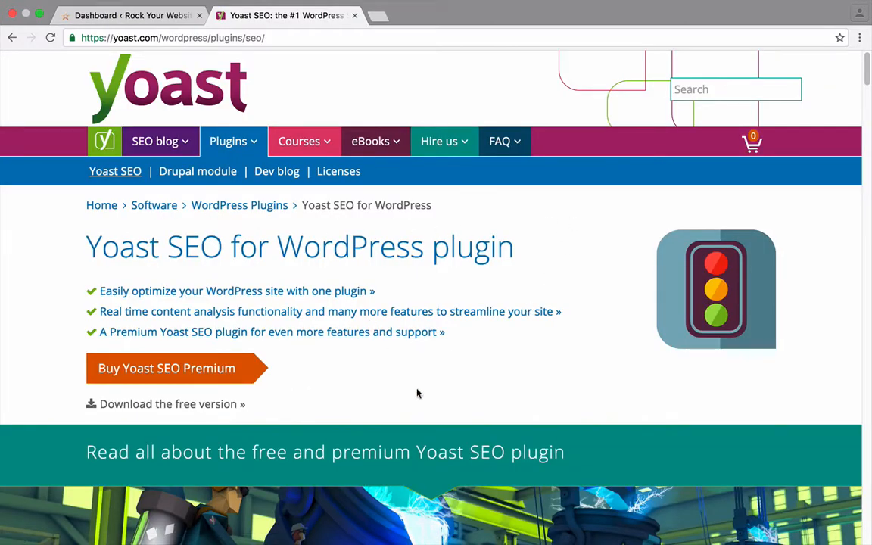
pyautogui.scroll(-5, 415, 393)
pyautogui.scroll(-12, 417, 393)
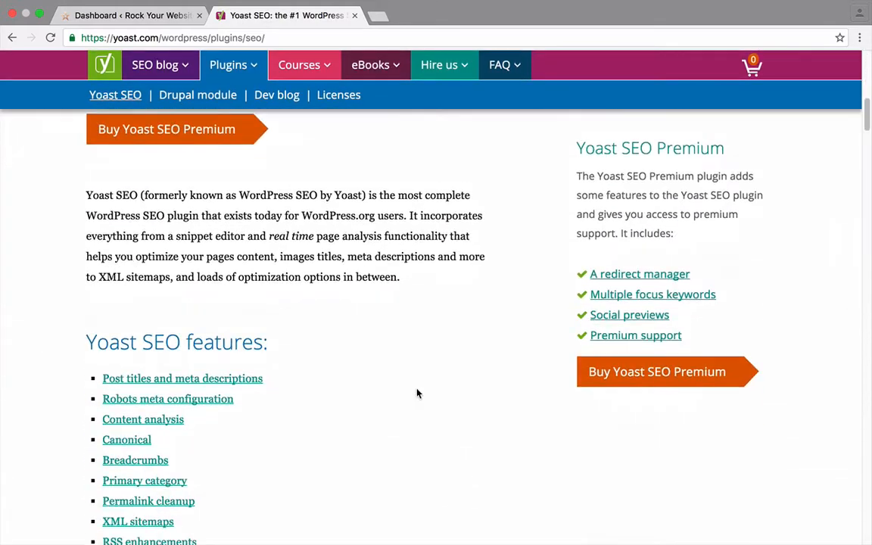
pyautogui.scroll(2, 417, 392)
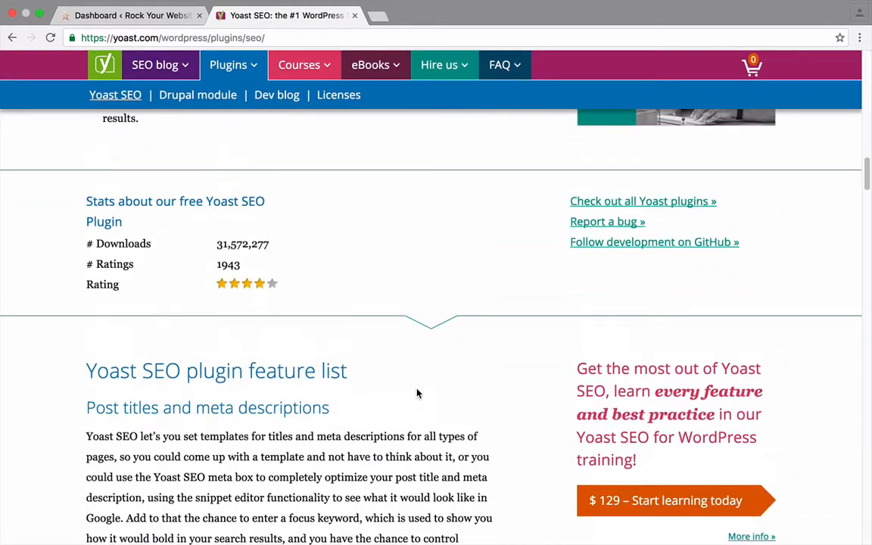
pyautogui.moveTo(86, 243); pyautogui.dragTo(266, 238)
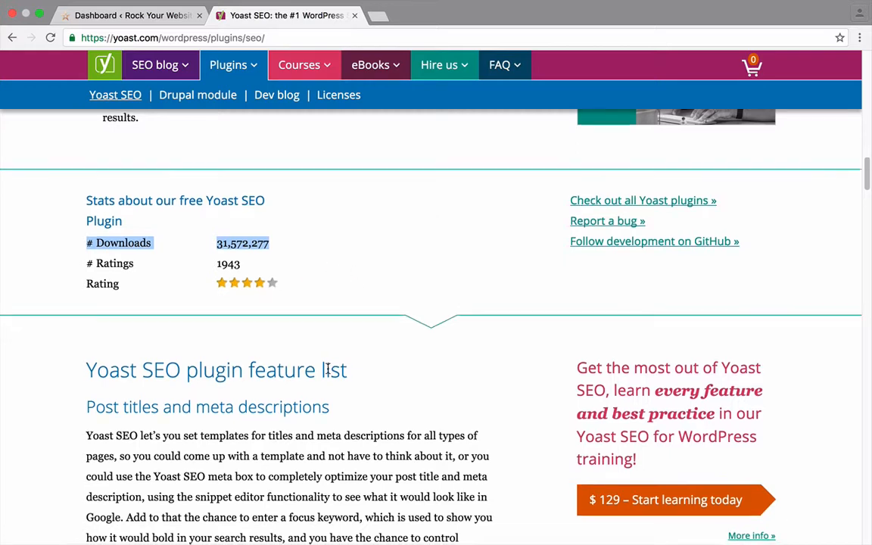
pyautogui.scroll(-3, 328, 371)
pyautogui.scroll(15, 328, 371)
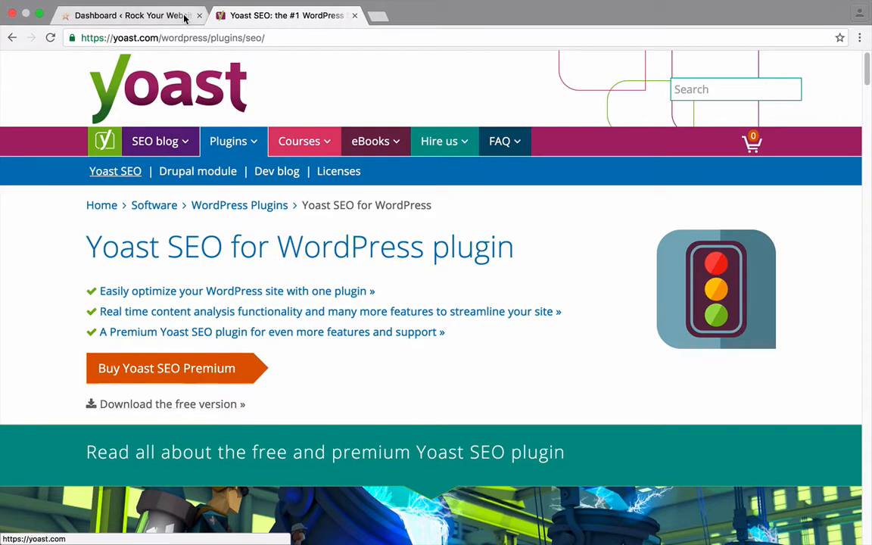
# Search Plugins > Add New for 'yoast seo', then install and activate Yoast SEO 3.4.1
pyautogui.click(111, 17)
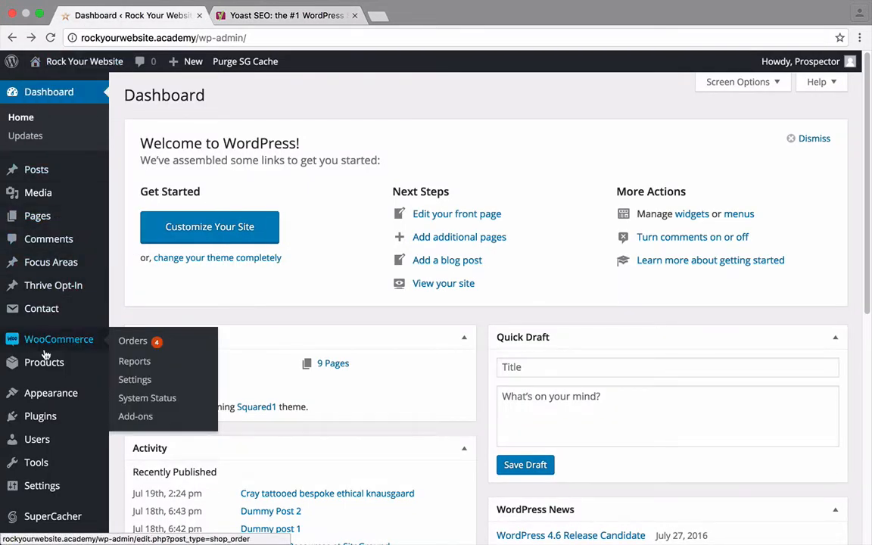
pyautogui.moveTo(67, 421)
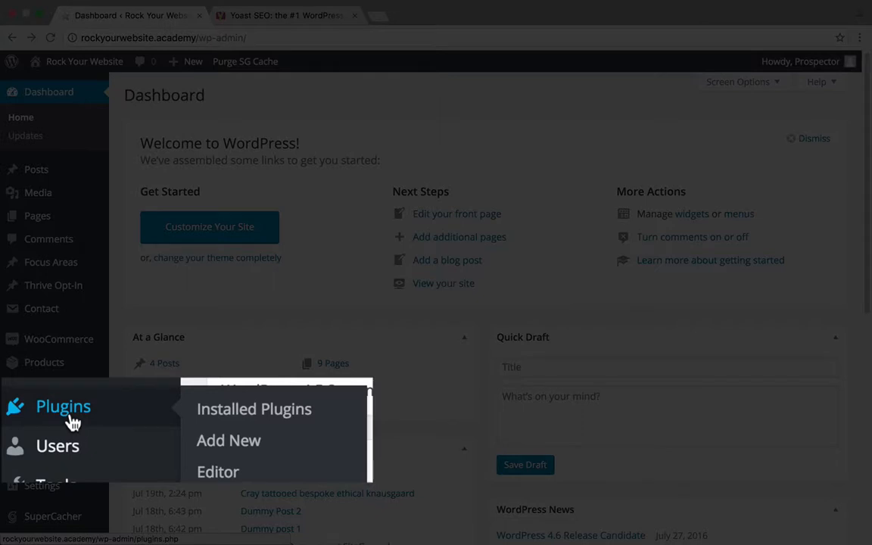
pyautogui.click(232, 447)
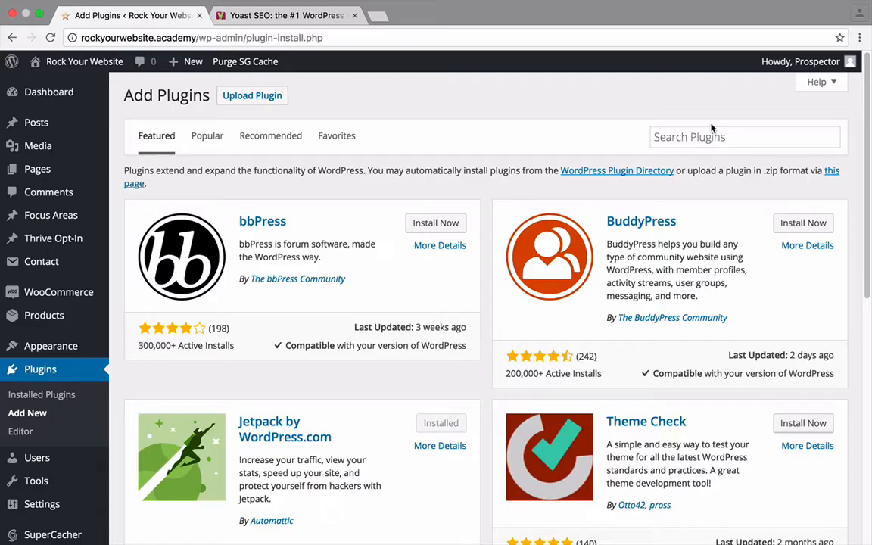
pyautogui.click(713, 134)
pyautogui.write('yo')
pyautogui.press('BackSpace')
pyautogui.press('BackSpace')
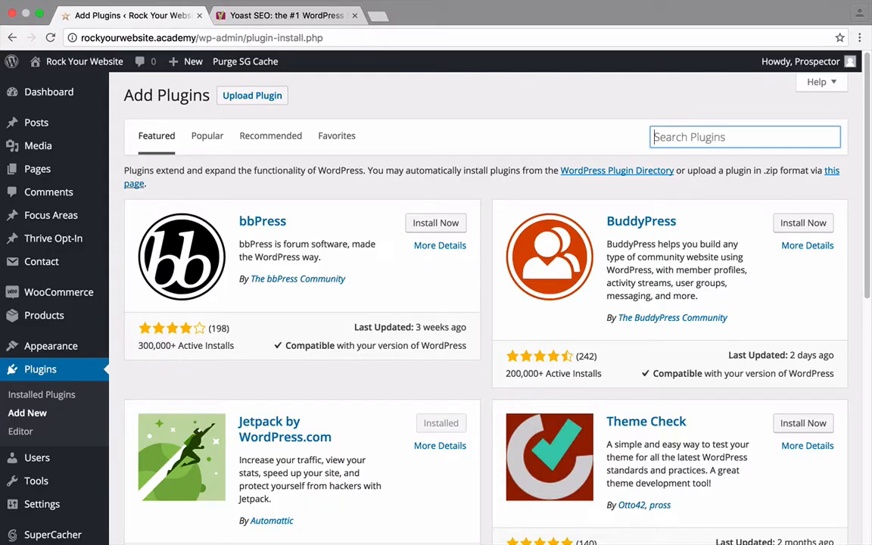
pyautogui.write('yoa')
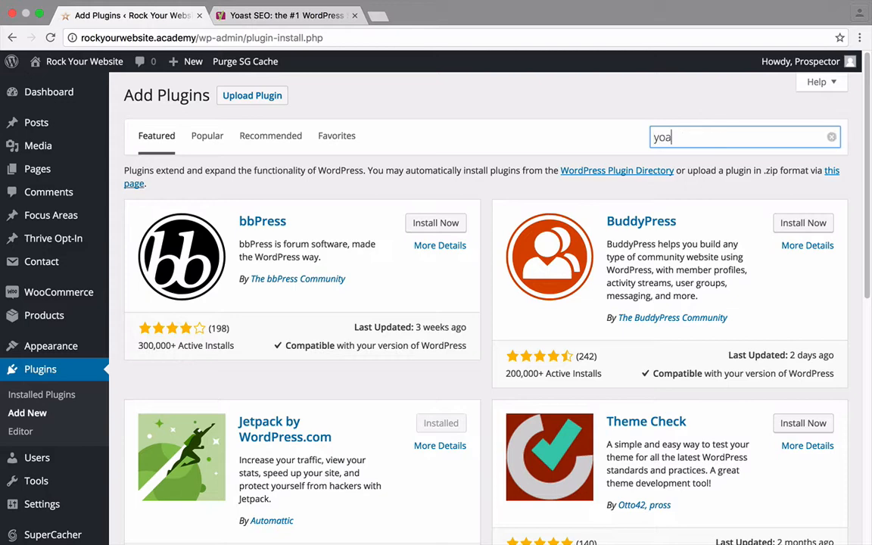
pyautogui.write('st seo')
pyautogui.press('Return')
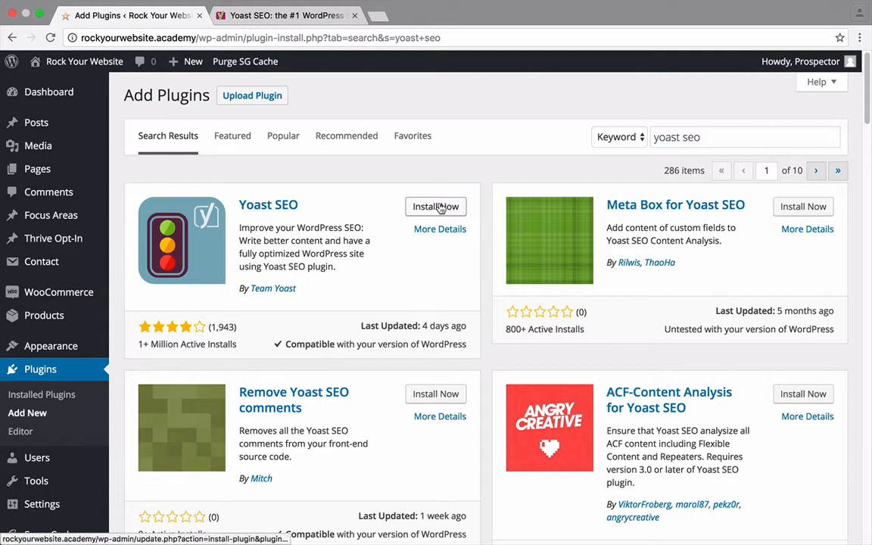
pyautogui.click(439, 207)
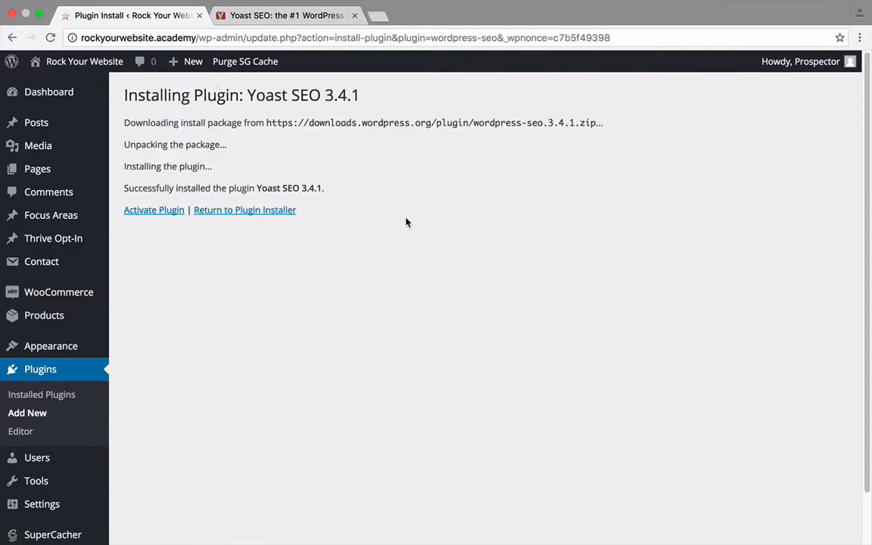
pyautogui.click(159, 210)
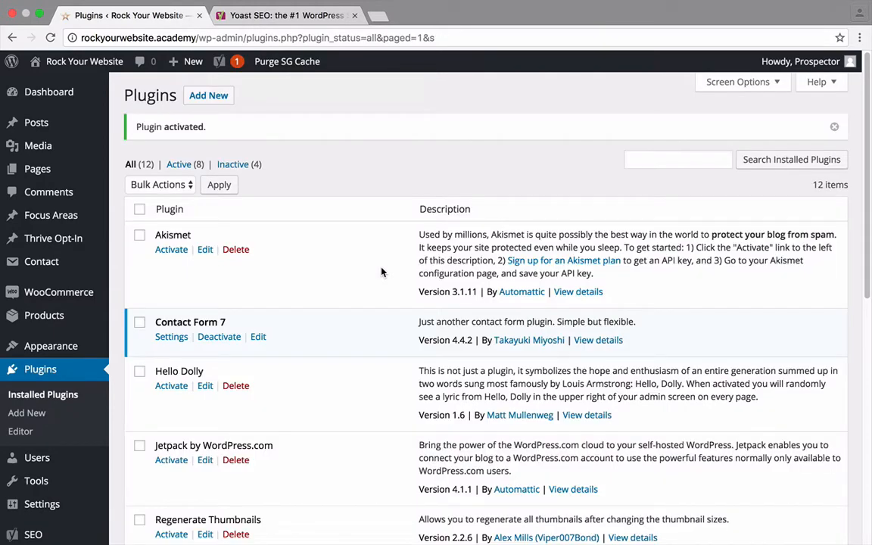
pyautogui.moveTo(235, 63)
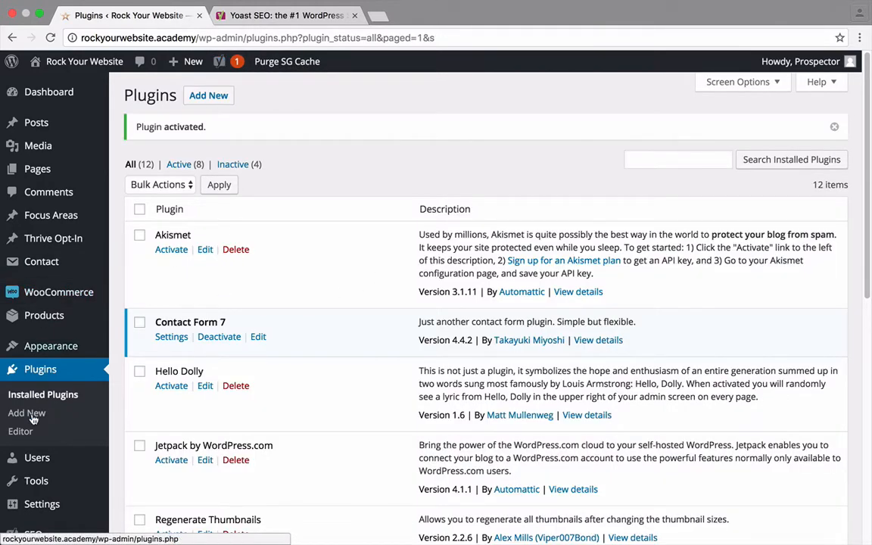
pyautogui.scroll(-3, 27, 473)
pyautogui.moveTo(32, 458)
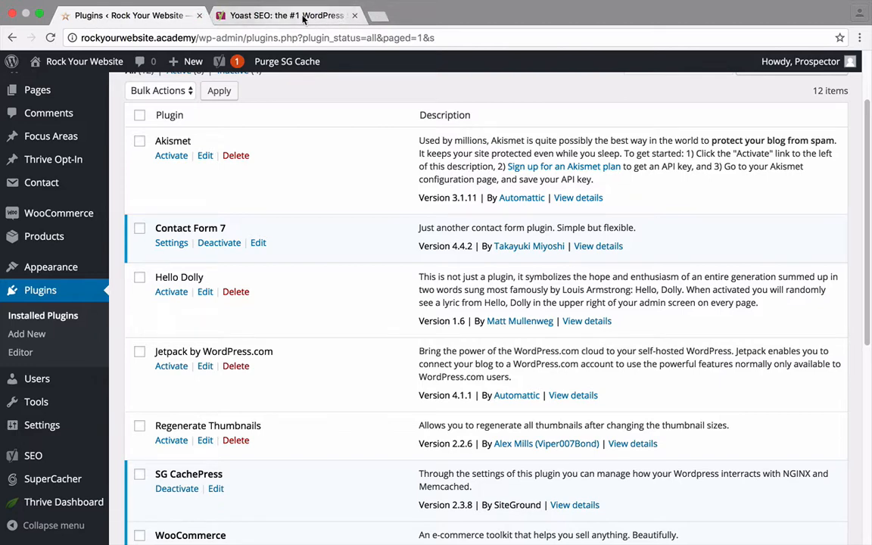
pyautogui.click(274, 16)
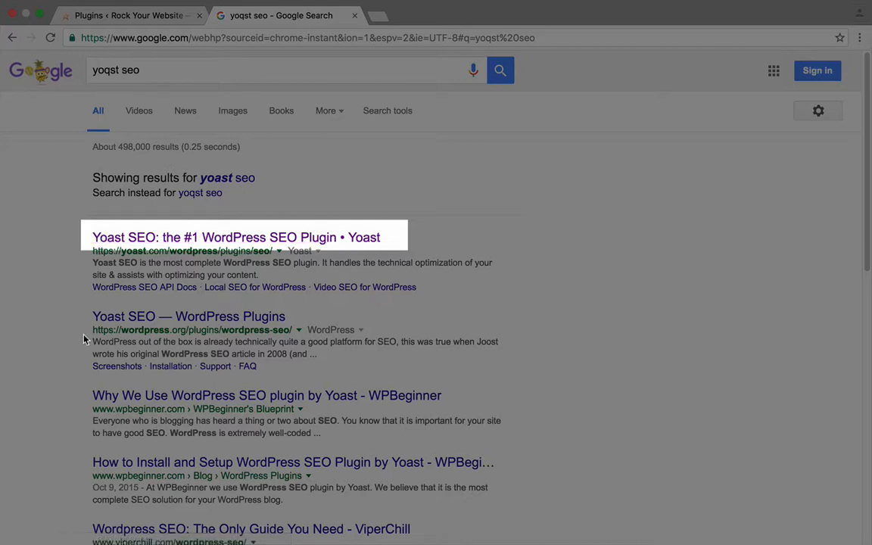
pyautogui.click(121, 15)
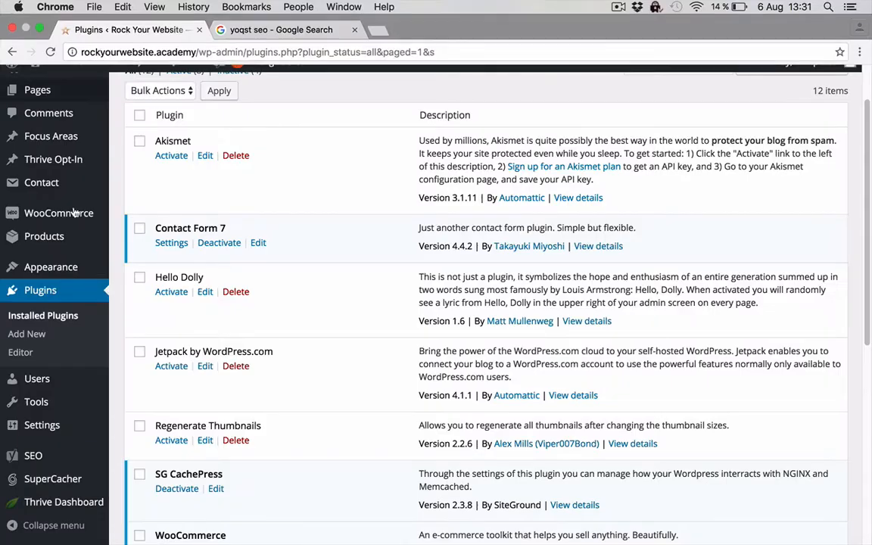
pyautogui.moveTo(75, 507)
pyautogui.moveTo(61, 459)
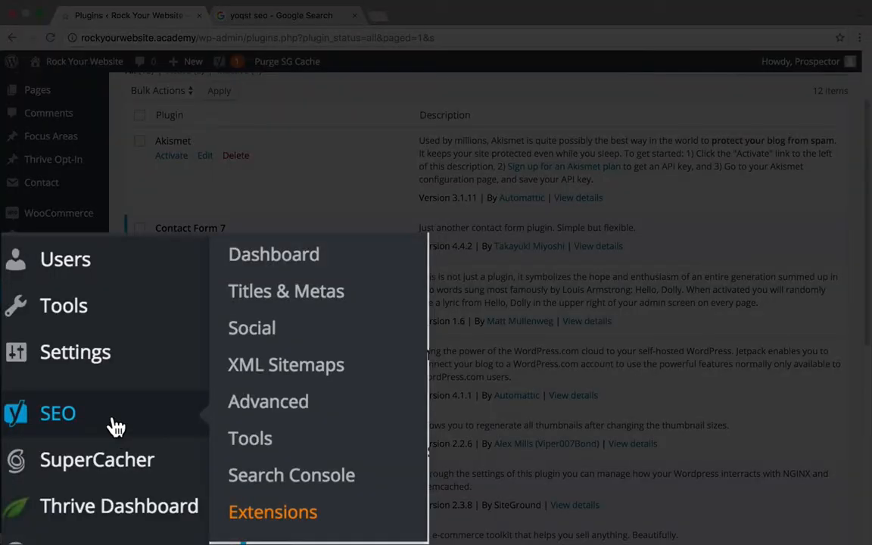
# Make the bullet (•) the title separator in Yoast Titles & Metas, then return to Google's results
pyautogui.click(323, 301)
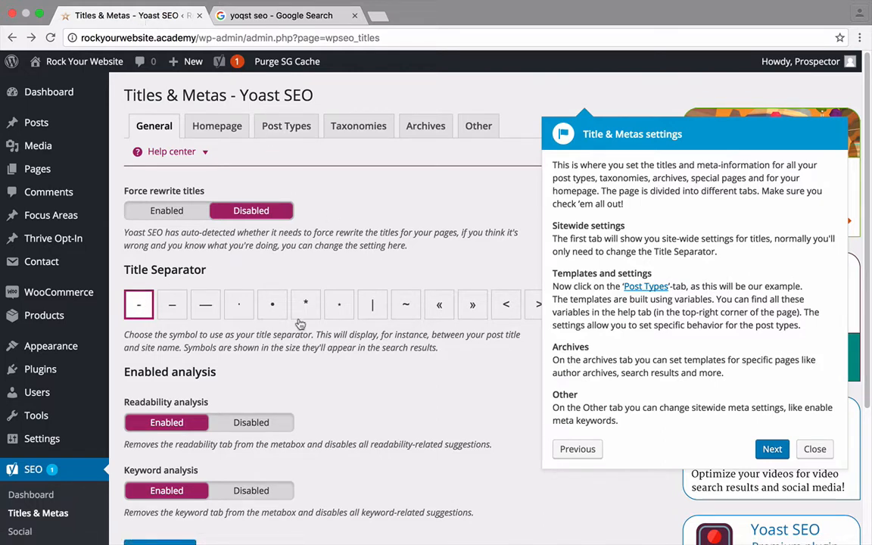
pyautogui.click(274, 308)
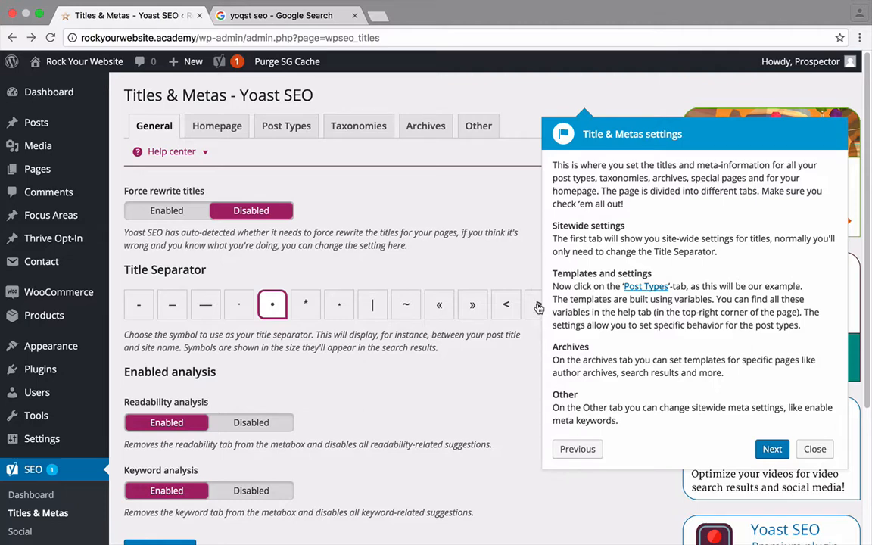
pyautogui.click(300, 17)
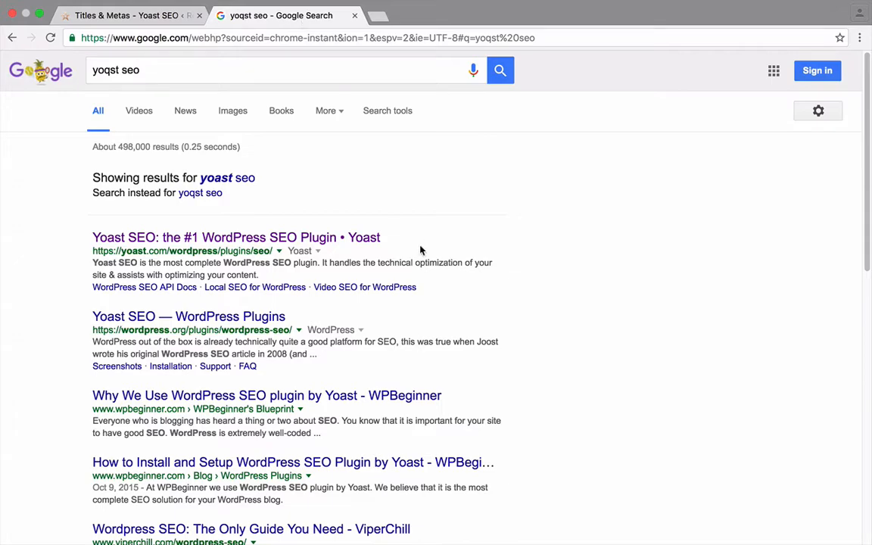
# Read Search Engine Land's article on Google's breadcrumb paths, then go back to Titles & Metas
pyautogui.scroll(-3, 422, 250)
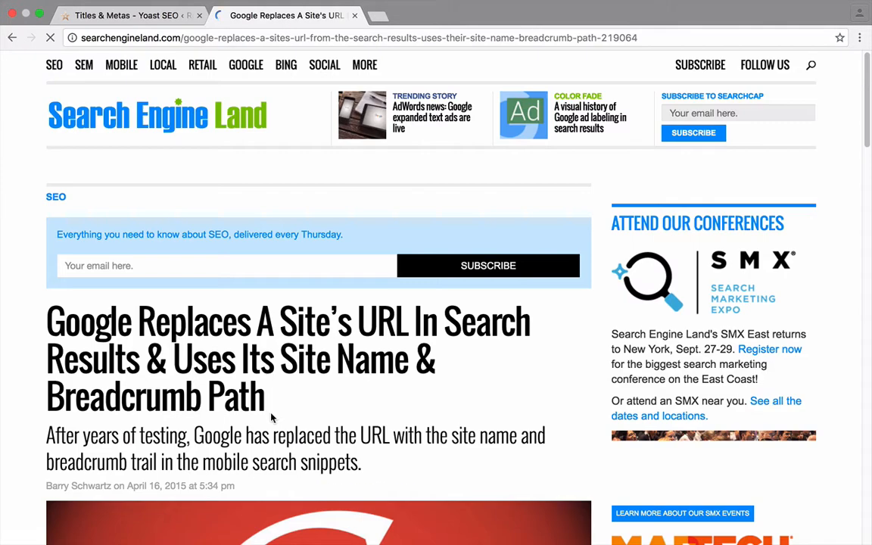
pyautogui.scroll(-15, 272, 409)
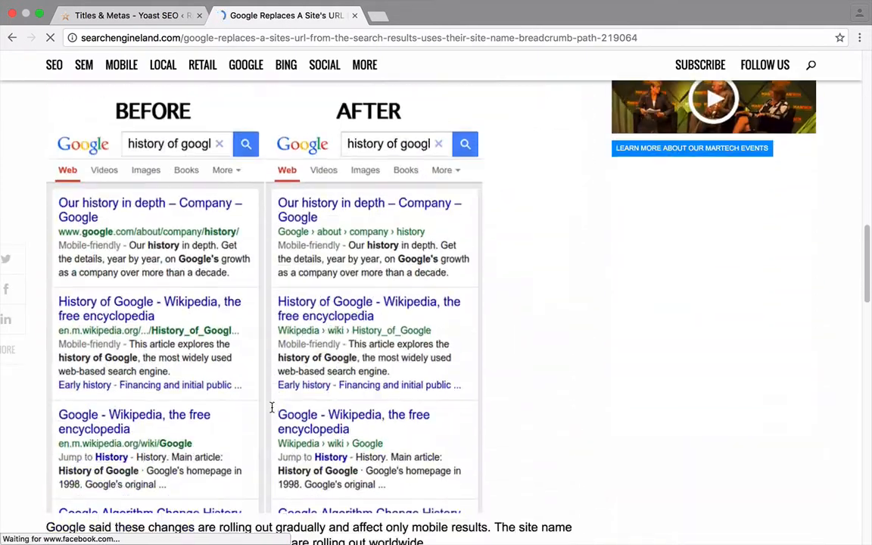
pyautogui.scroll(-2, 272, 408)
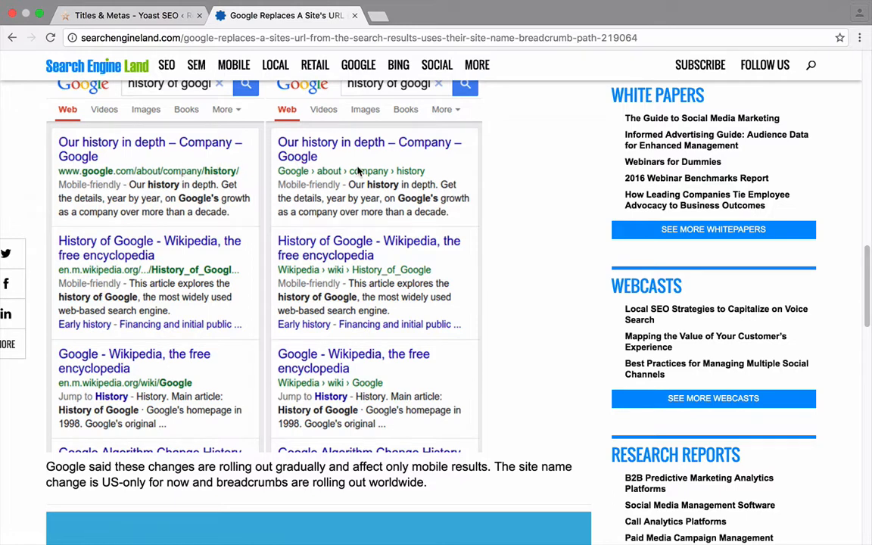
pyautogui.click(117, 15)
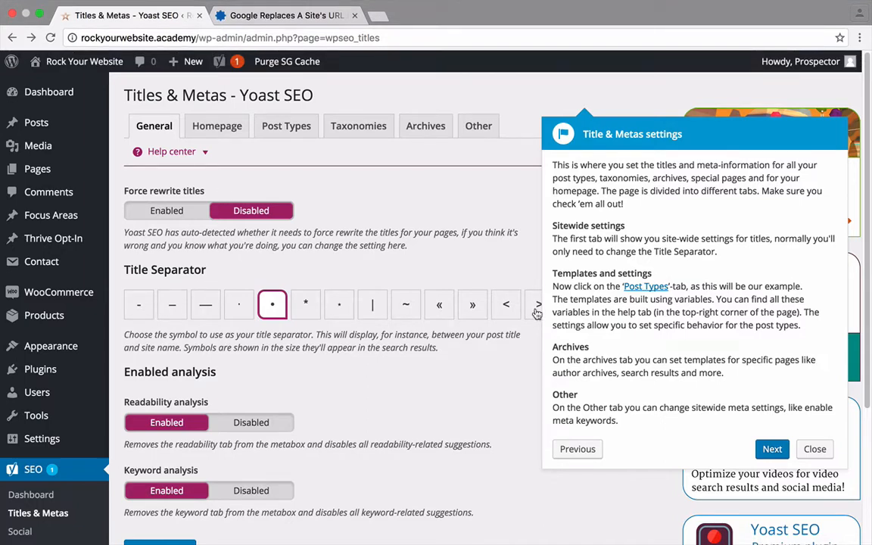
# Open the front page editor from the Homepage settings and scroll to its Yoast SEO box
pyautogui.scroll(-1, 423, 348)
pyautogui.scroll(1, 363, 377)
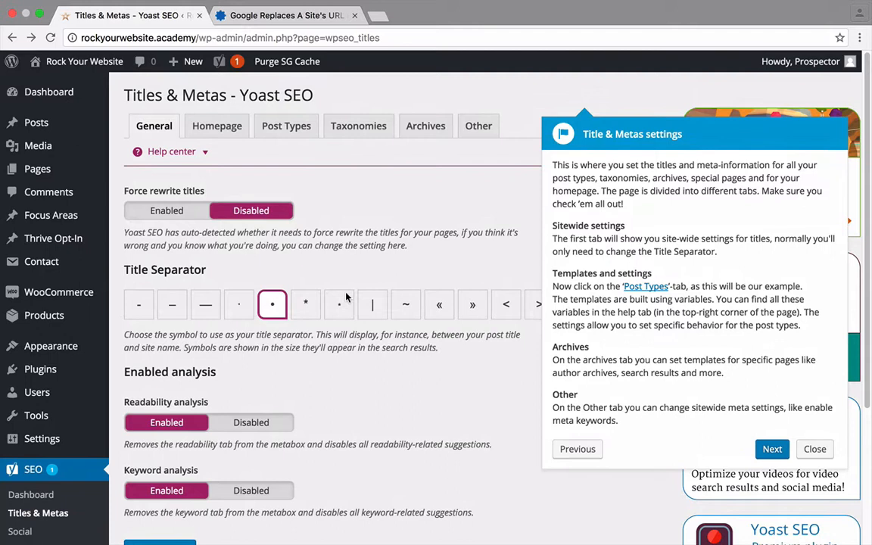
pyautogui.click(227, 125)
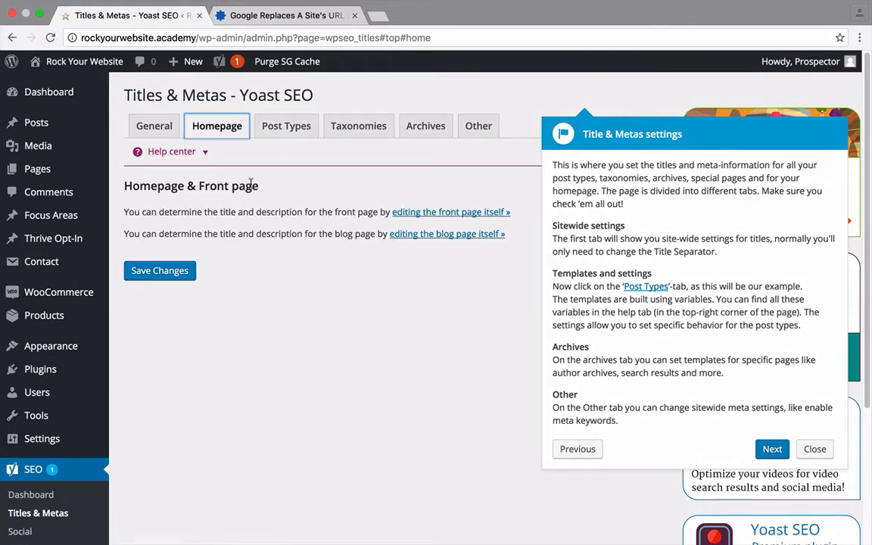
pyautogui.click(443, 213)
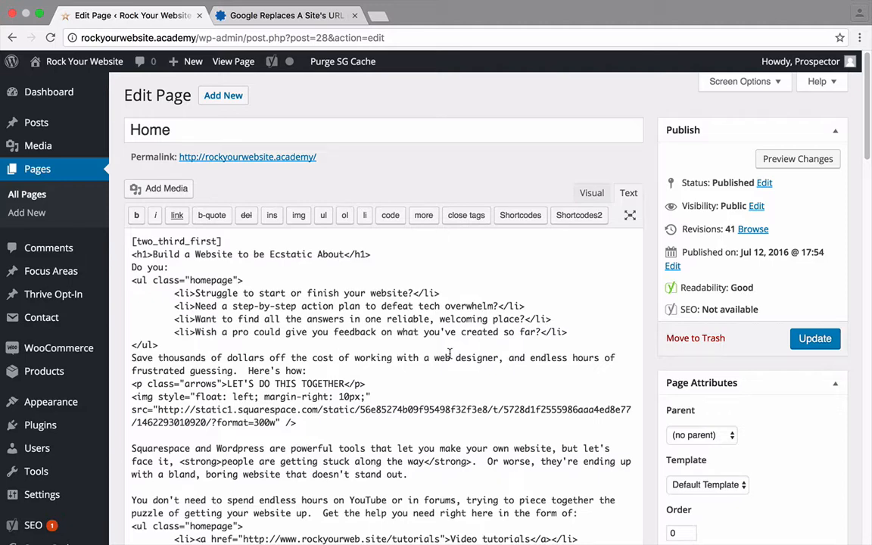
pyautogui.scroll(-10, 450, 356)
pyautogui.scroll(-7, 450, 356)
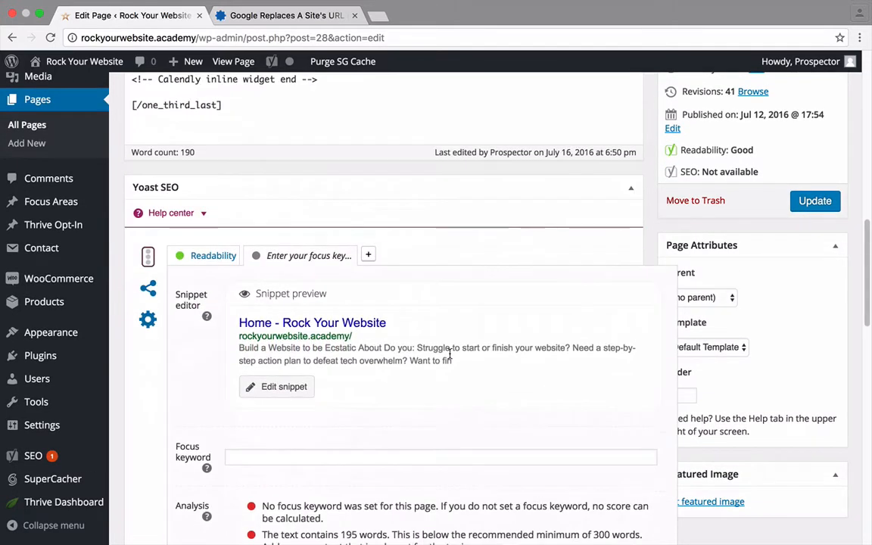
pyautogui.scroll(-2, 450, 358)
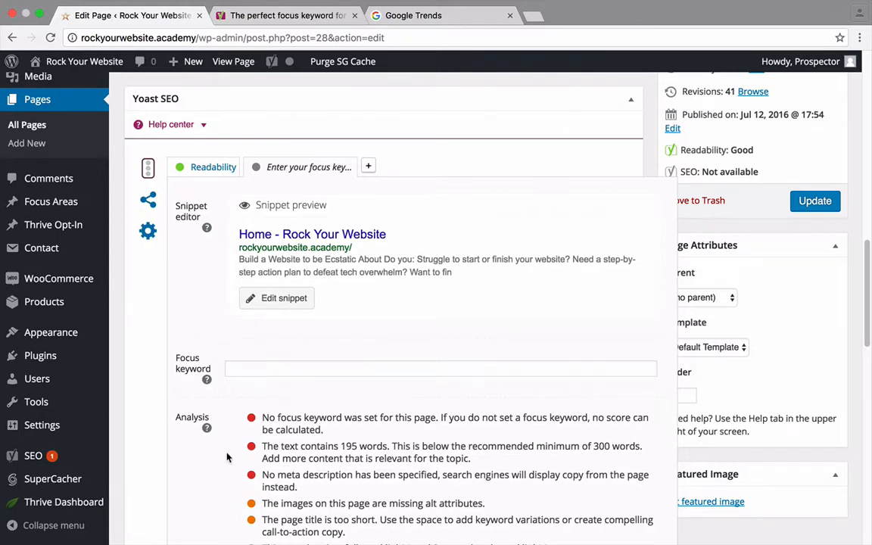
# Review the Home page's red Yoast analysis list, then switch to Google Trends
pyautogui.scroll(-3, 340, 434)
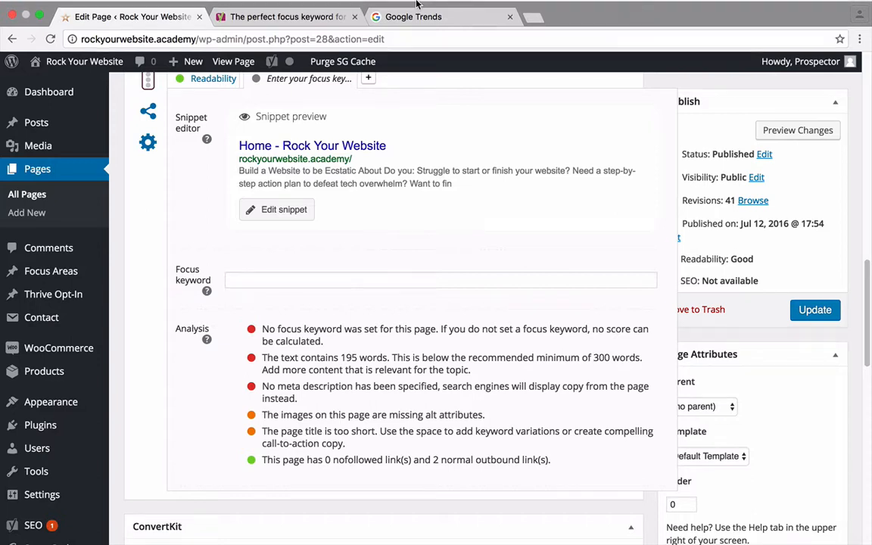
pyautogui.click(426, 30)
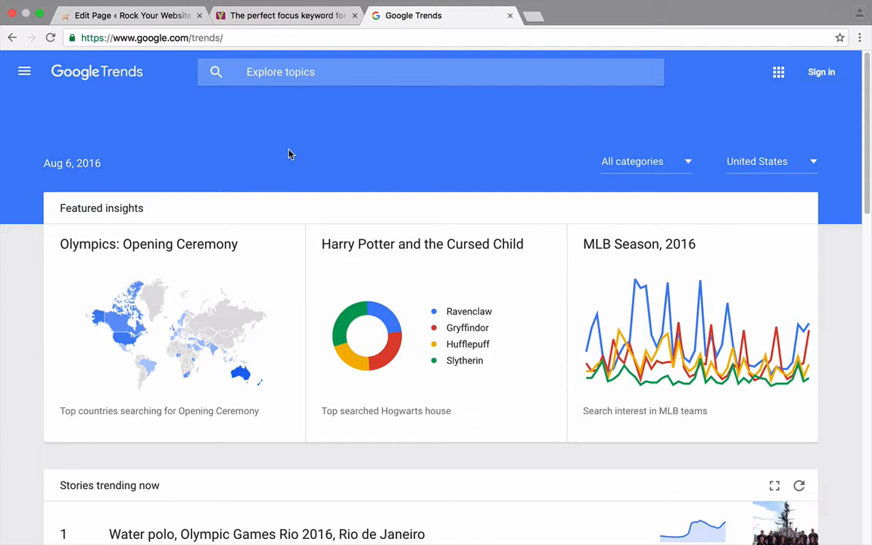
# Explore the topic 'diy website' in Google Trends
pyautogui.click(306, 73)
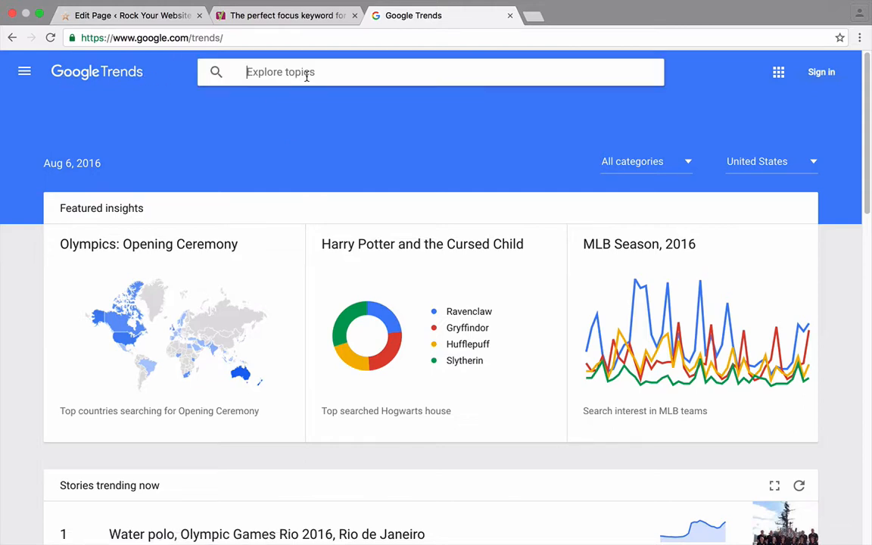
pyautogui.write('diy website')
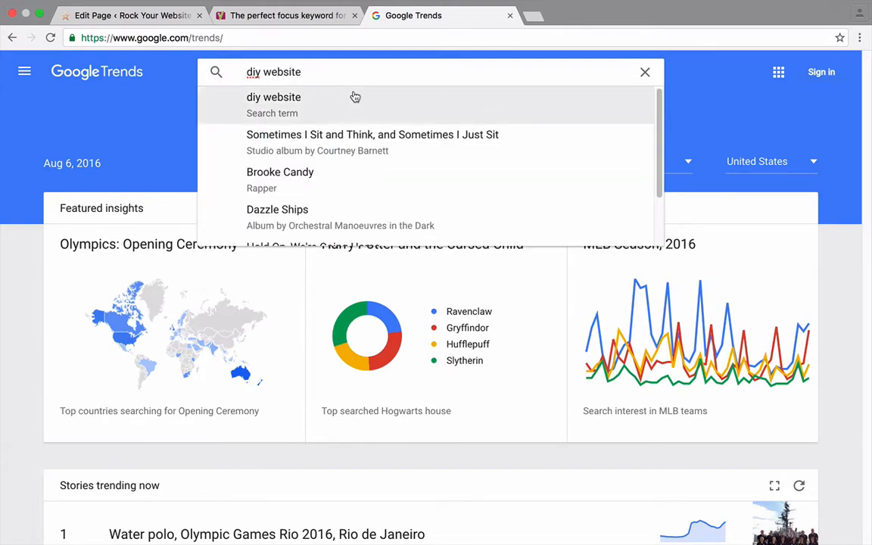
pyautogui.press('Return')
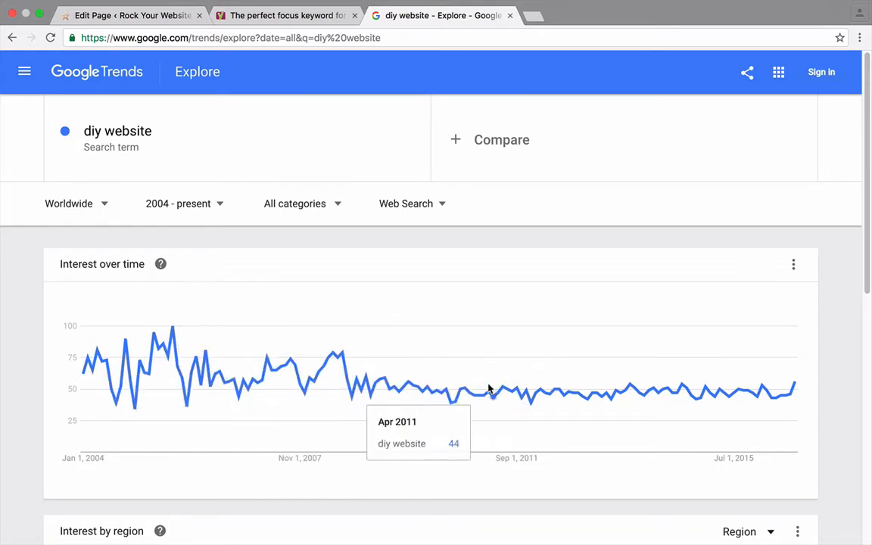
# Add 'build website' as a comparison term, then revise it to 'build own website'
pyautogui.click(495, 140)
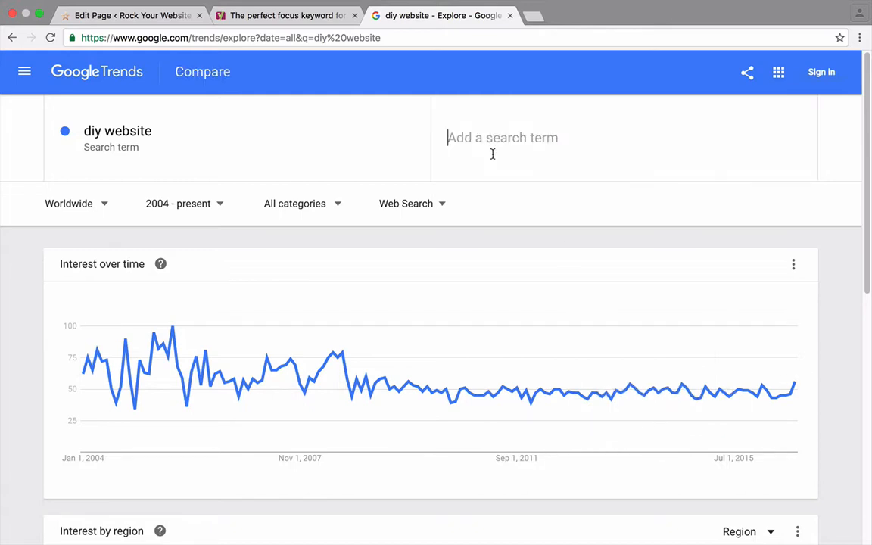
pyautogui.write('build website')
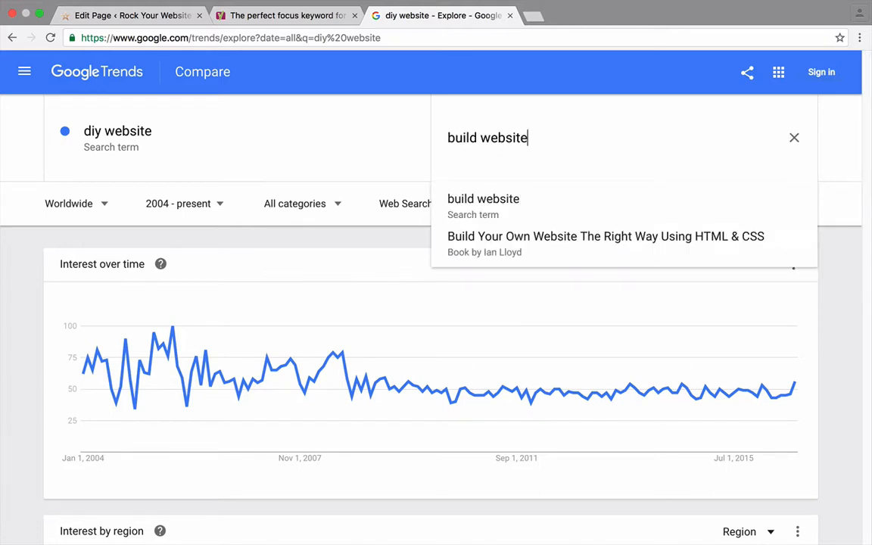
pyautogui.press('Return')
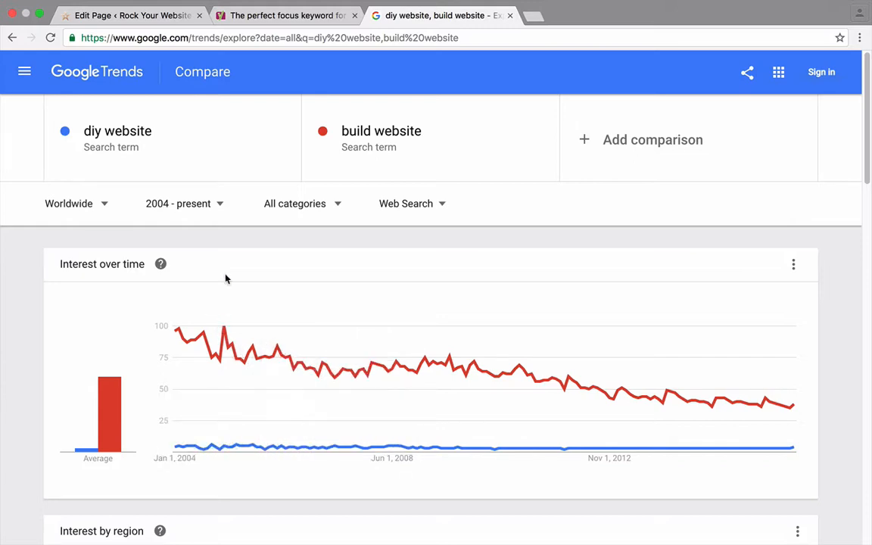
pyautogui.click(377, 135)
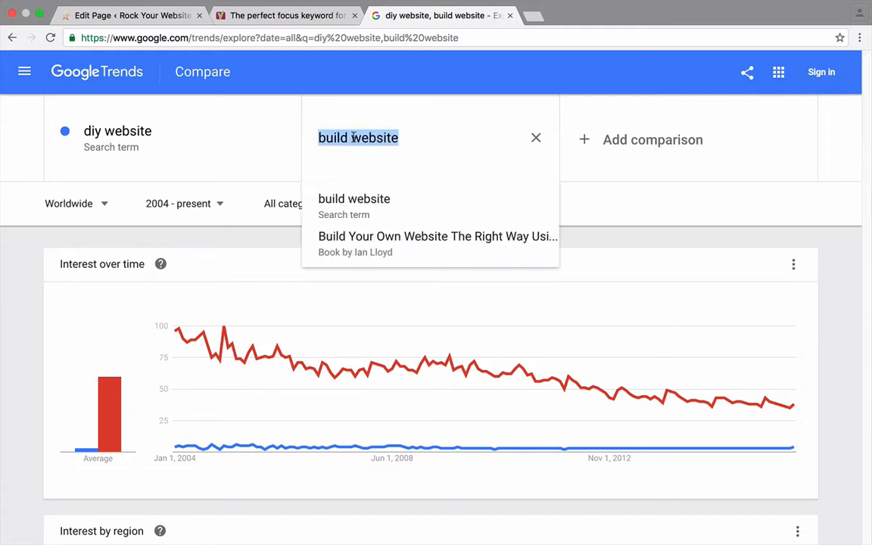
pyautogui.click(350, 137)
pyautogui.write('own')
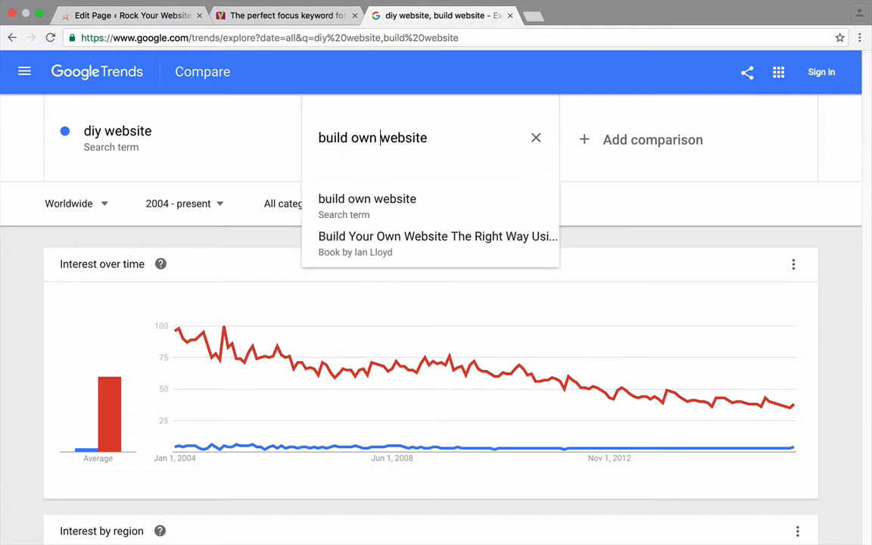
pyautogui.press('Return')
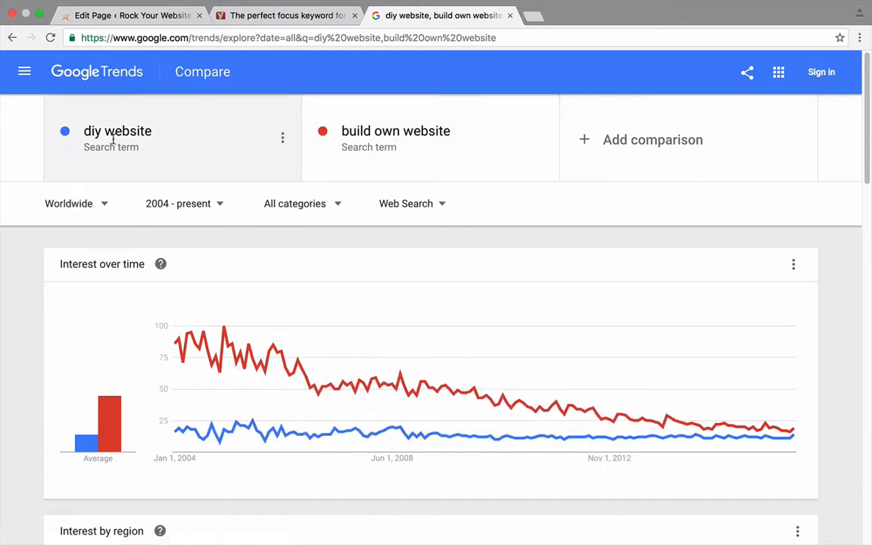
# Add 'make own website' as the third comparison term
pyautogui.click(614, 139)
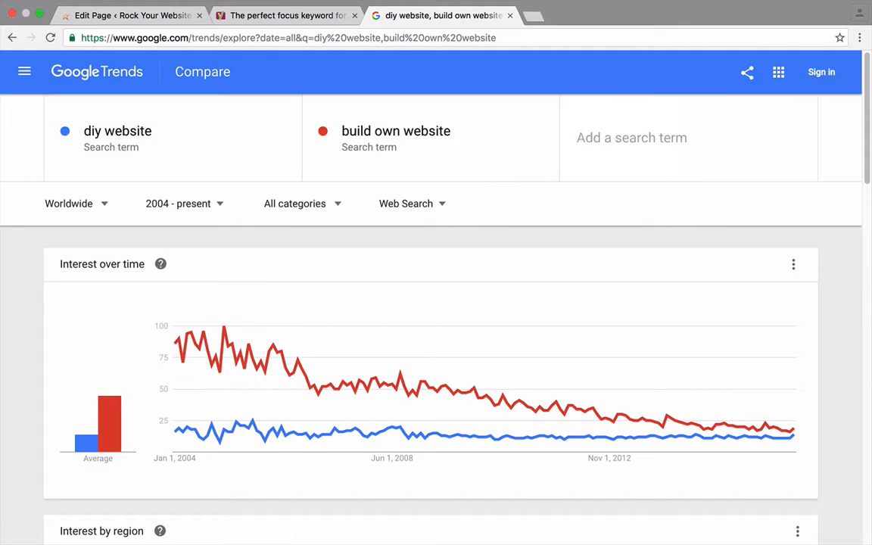
pyautogui.write('make')
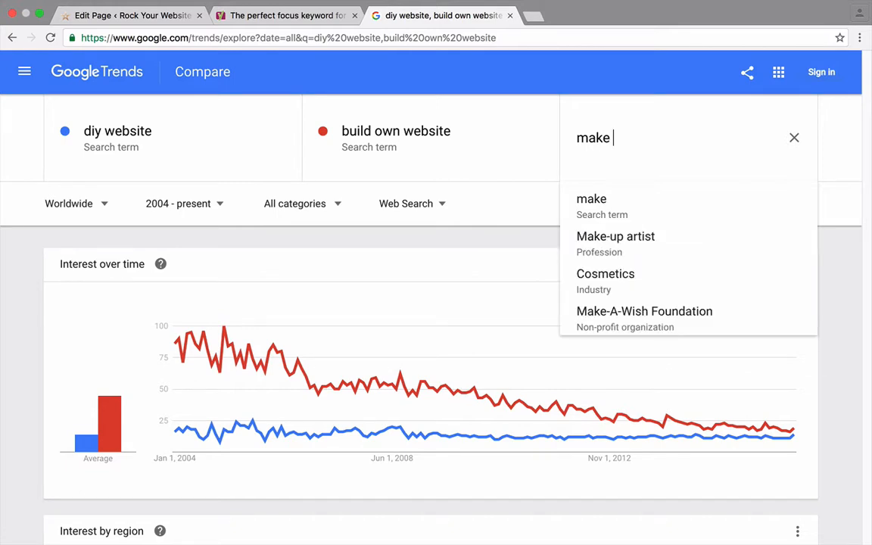
pyautogui.write('websi')
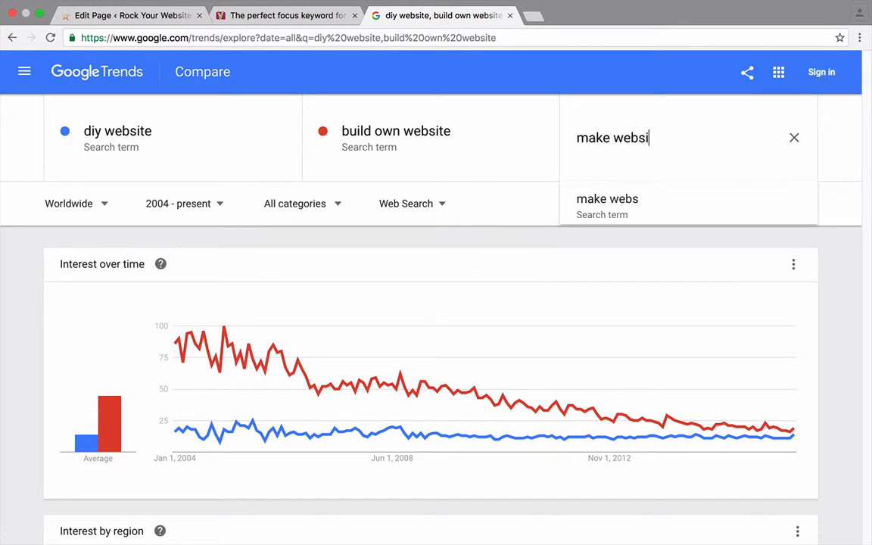
pyautogui.write('te')
pyautogui.hotkey('alt', 'Left')
pyautogui.press('Left')
pyautogui.write('o')
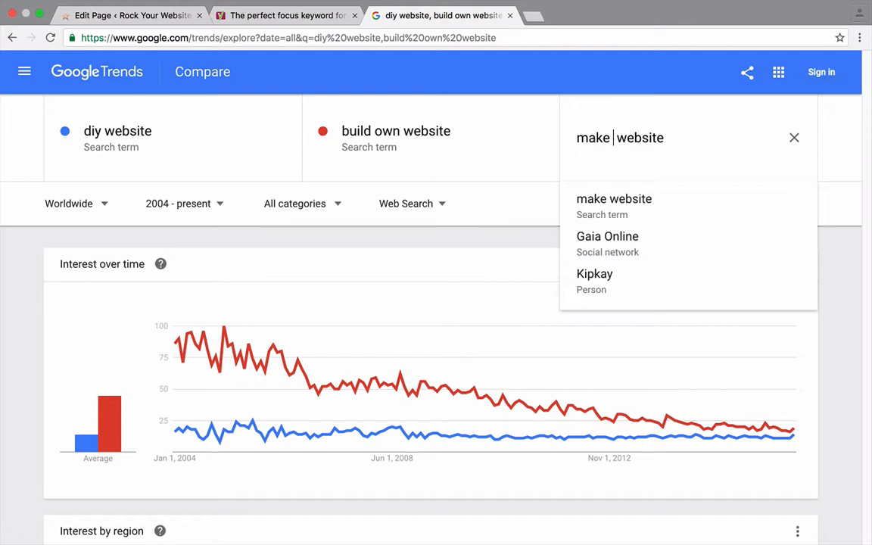
pyautogui.write('wn')
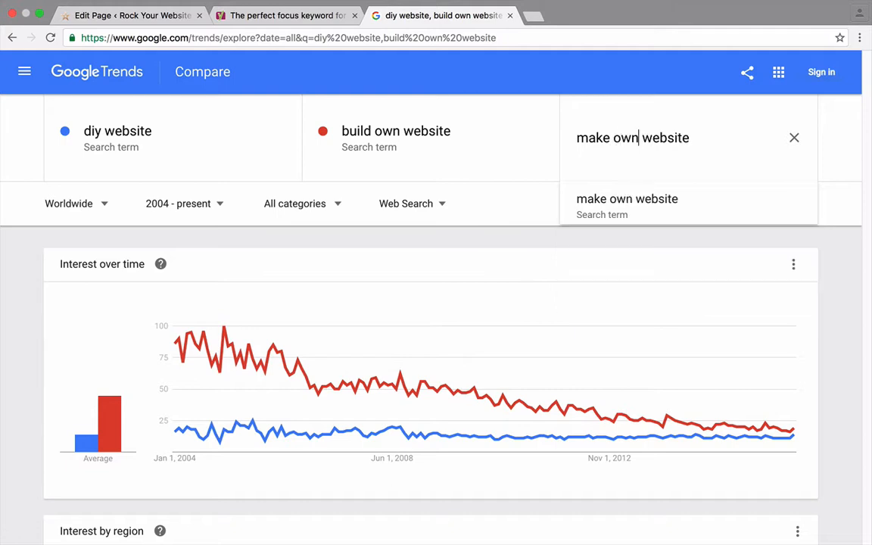
pyautogui.press('Return')
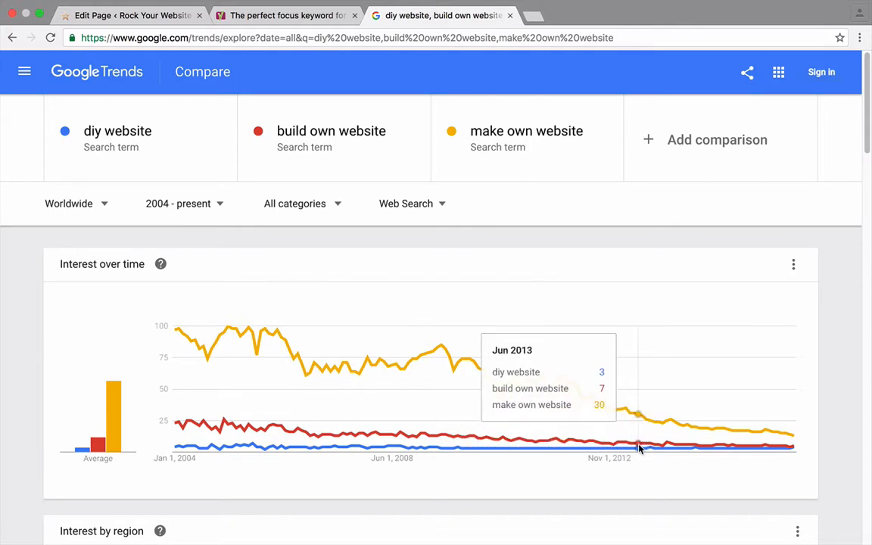
# Add 'create own website' as the fourth comparison term
pyautogui.click(699, 140)
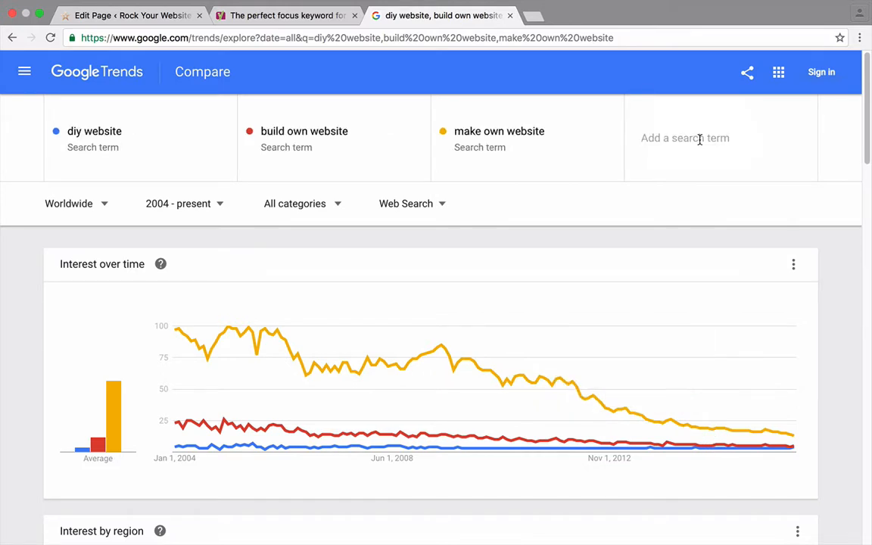
pyautogui.write('crea')
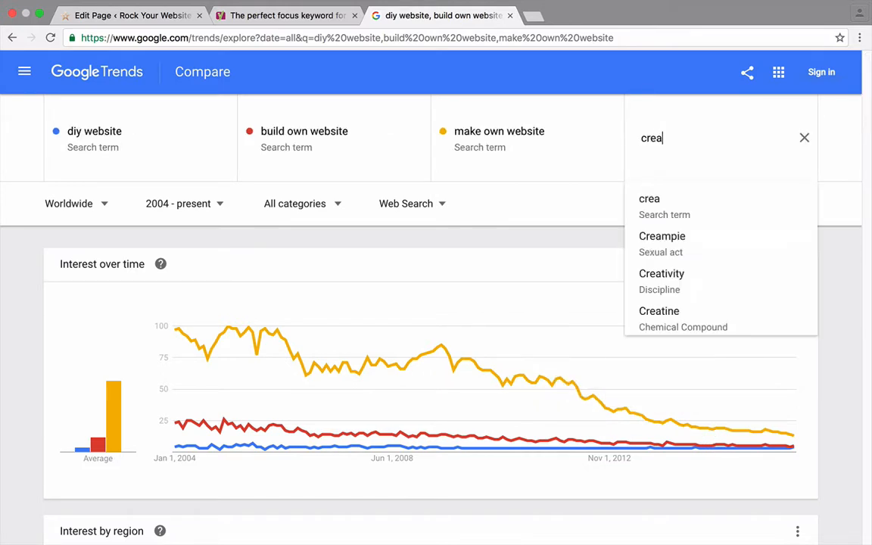
pyautogui.write('te')
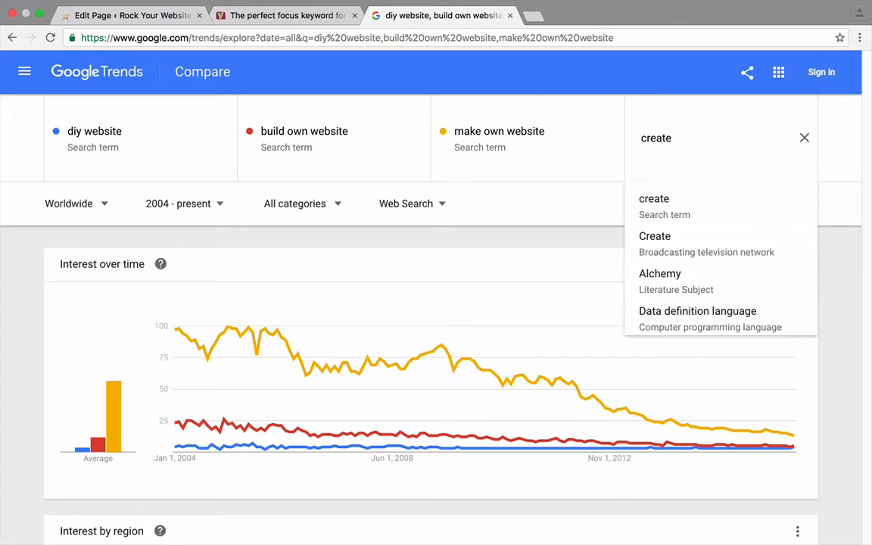
pyautogui.write('own')
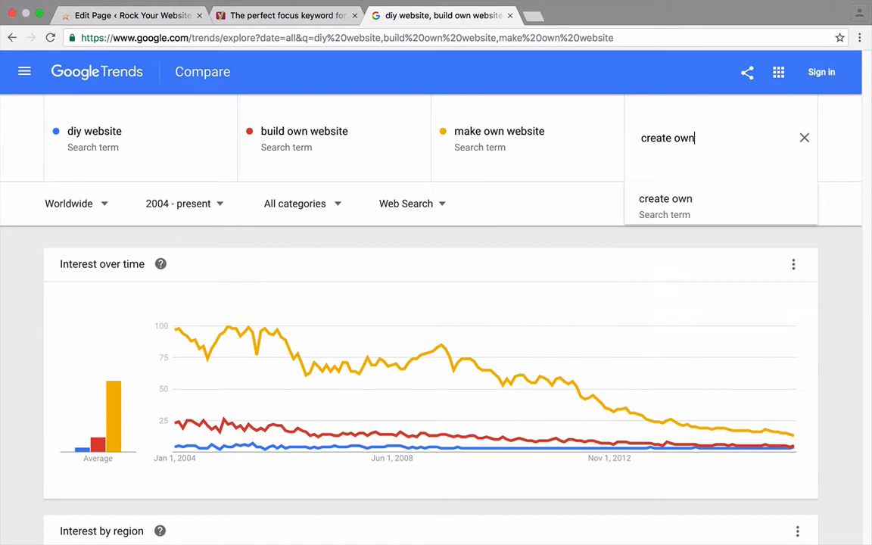
pyautogui.write(' website')
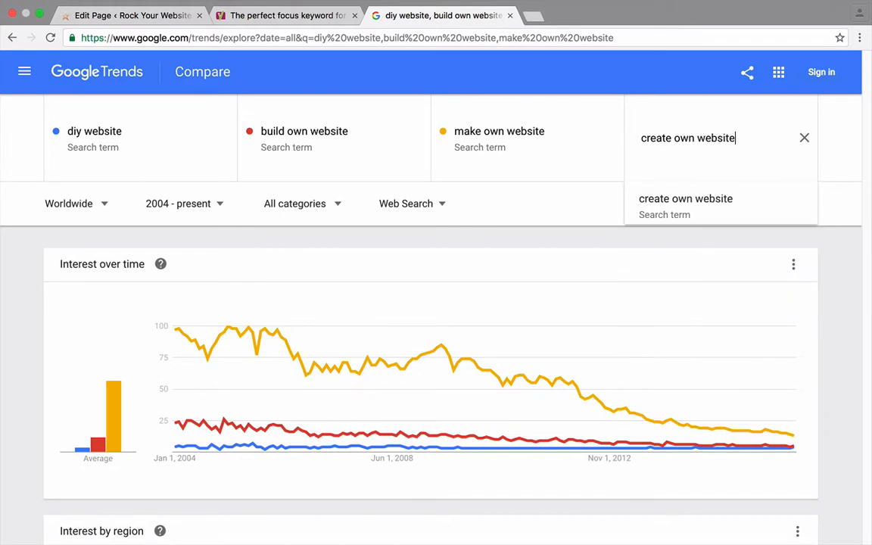
pyautogui.press('Return')
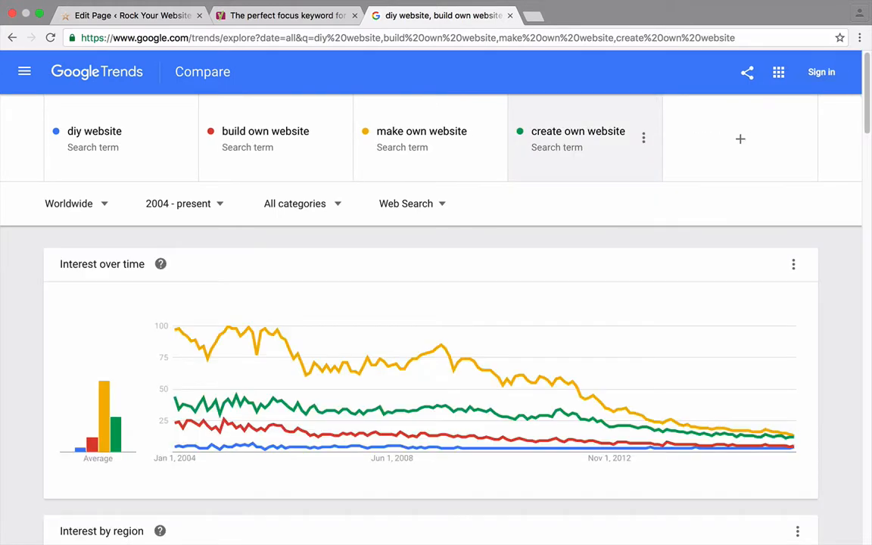
# Check interest by region for the four terms, then narrow the comparison to the United States
pyautogui.scroll(-5, 469, 410)
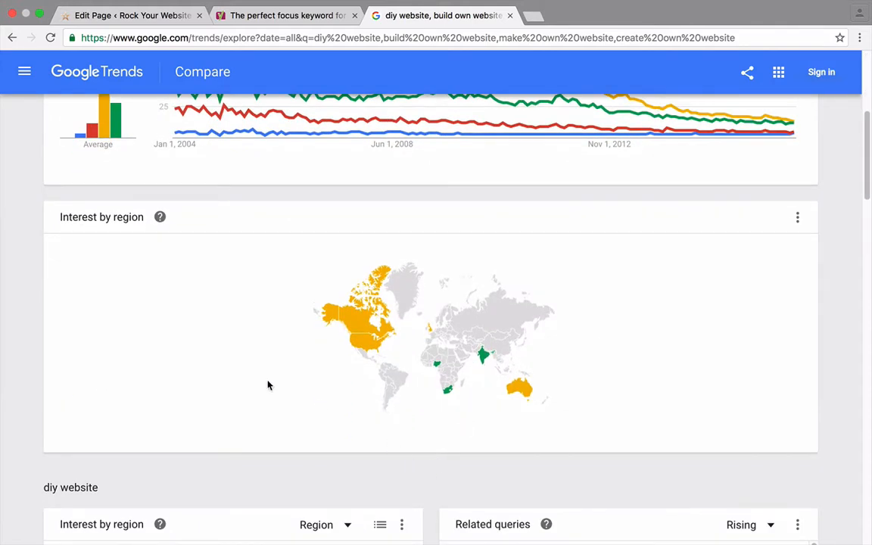
pyautogui.moveTo(326, 318)
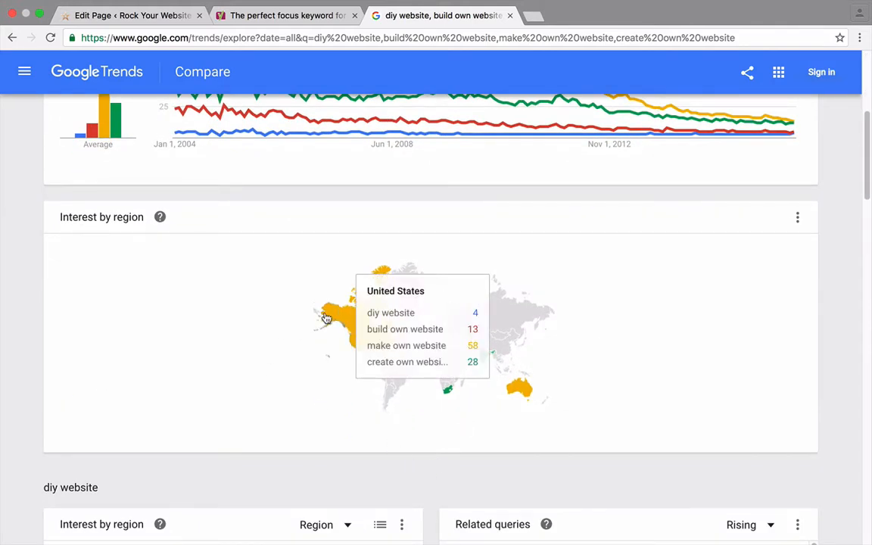
pyautogui.scroll(1, 327, 318)
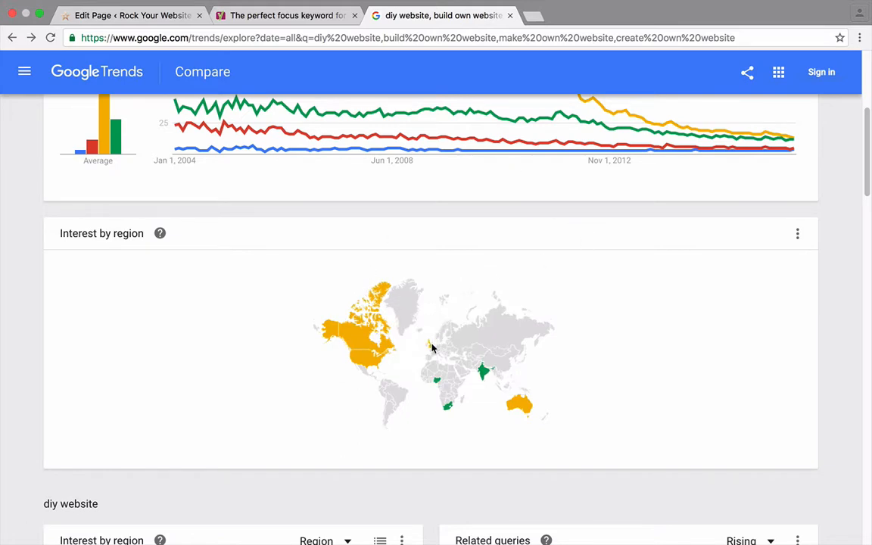
pyautogui.moveTo(432, 350)
pyautogui.moveTo(520, 411)
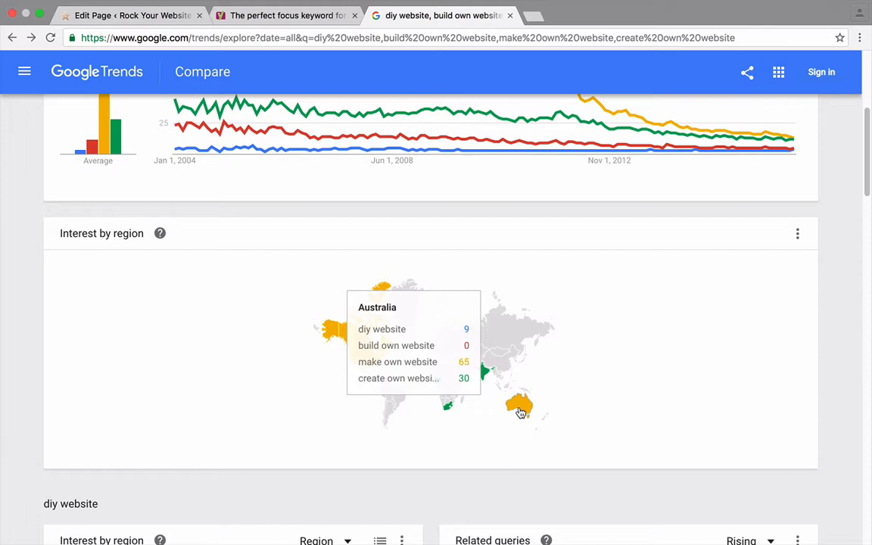
pyautogui.moveTo(484, 375)
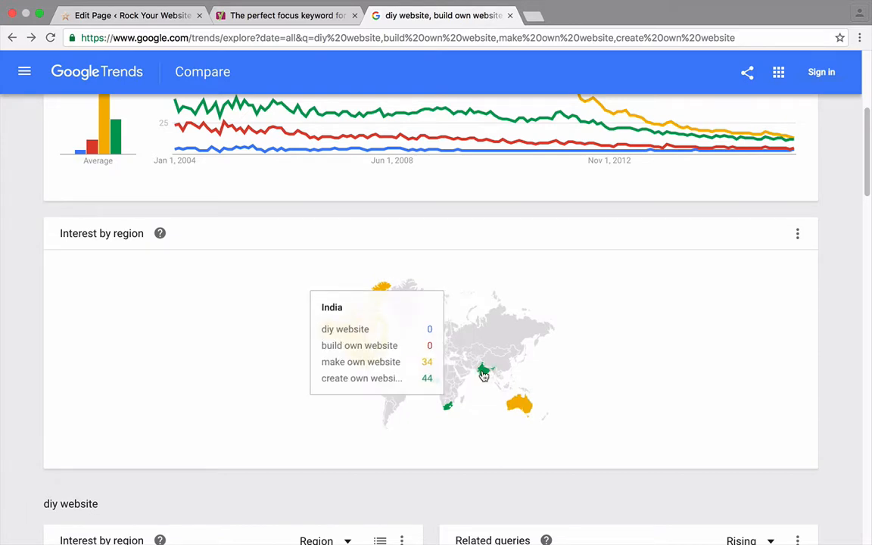
pyautogui.moveTo(450, 410)
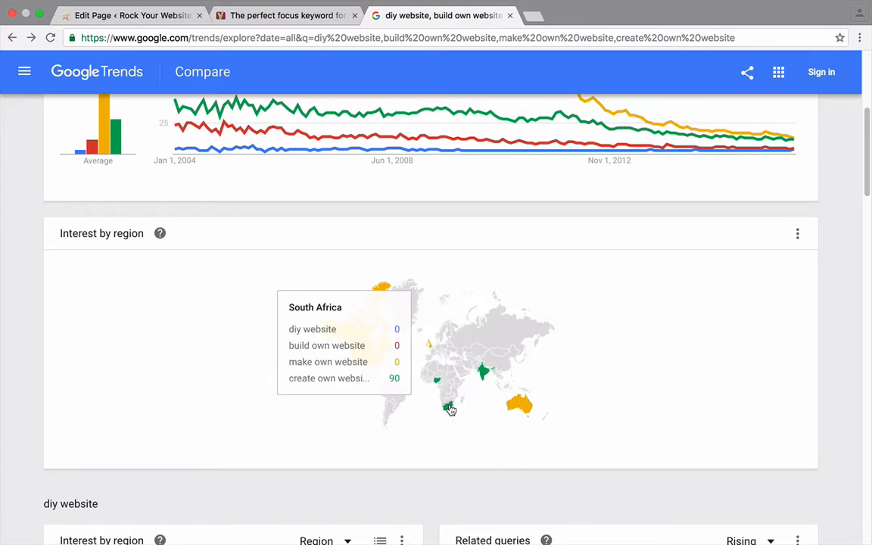
pyautogui.moveTo(435, 387)
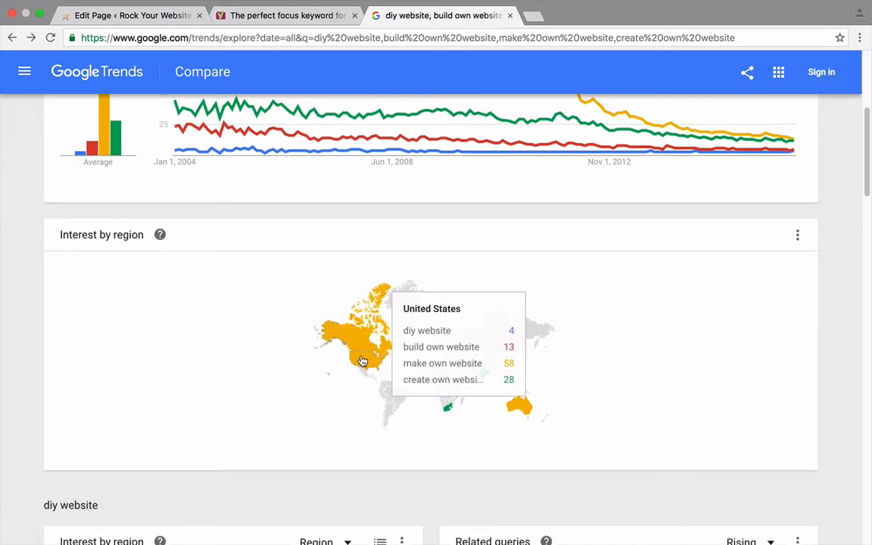
pyautogui.click(363, 361)
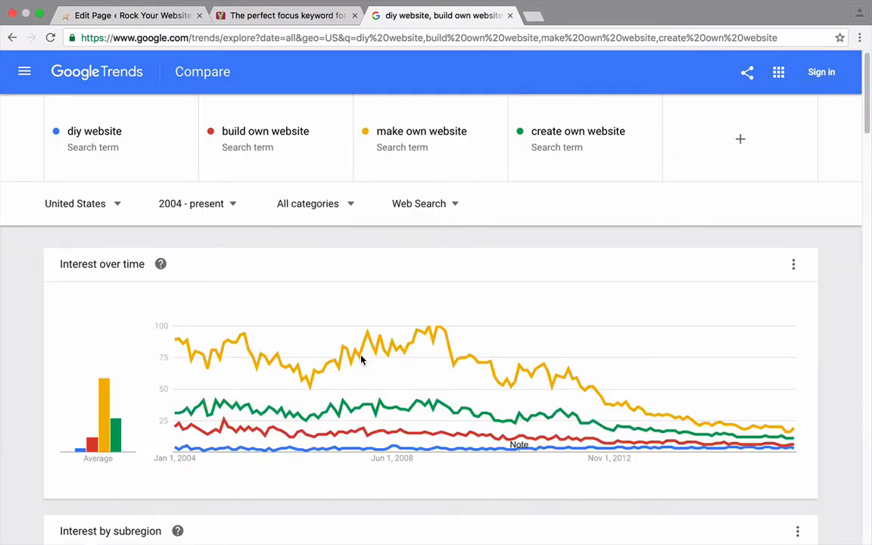
# Inspect the US subregion map and chart values, then change the location back to Worldwide
pyautogui.scroll(-5, 362, 360)
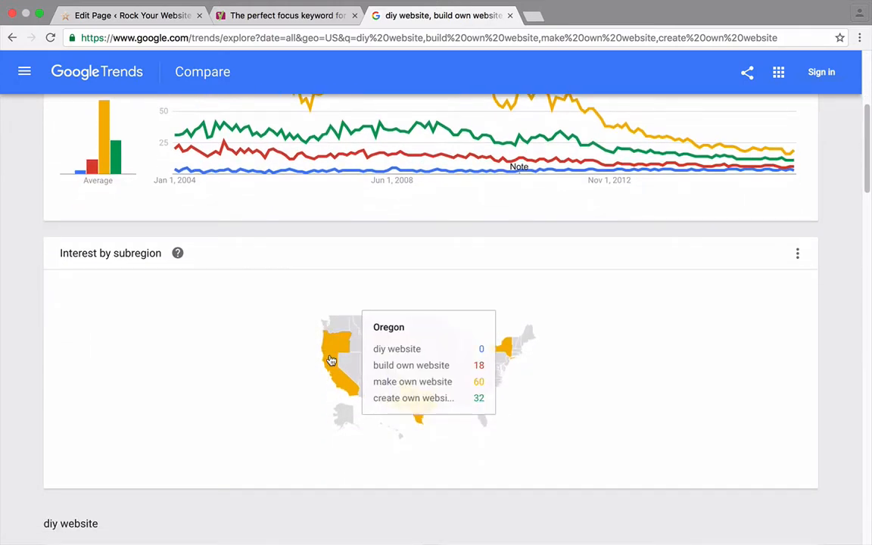
pyautogui.moveTo(335, 378)
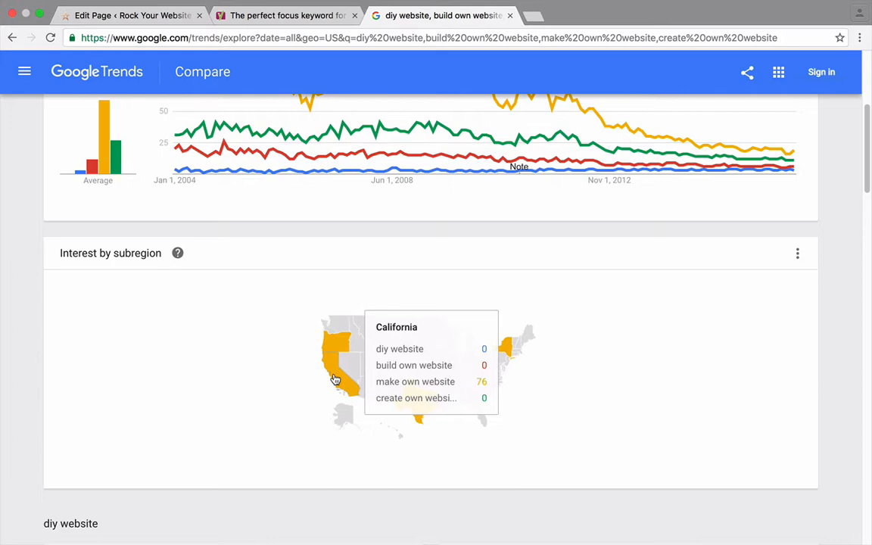
pyautogui.moveTo(339, 342)
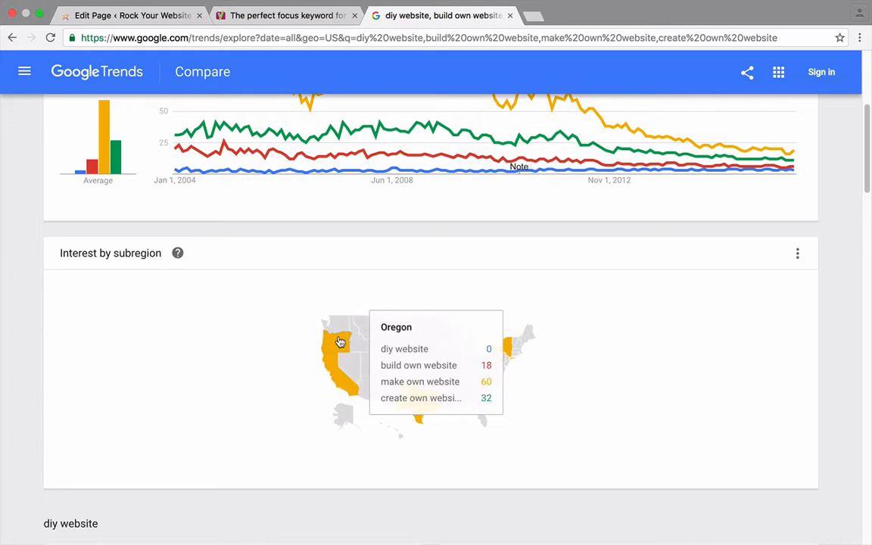
pyautogui.scroll(4, 490, 320)
pyautogui.scroll(1, 491, 321)
pyautogui.scroll(-3, 491, 321)
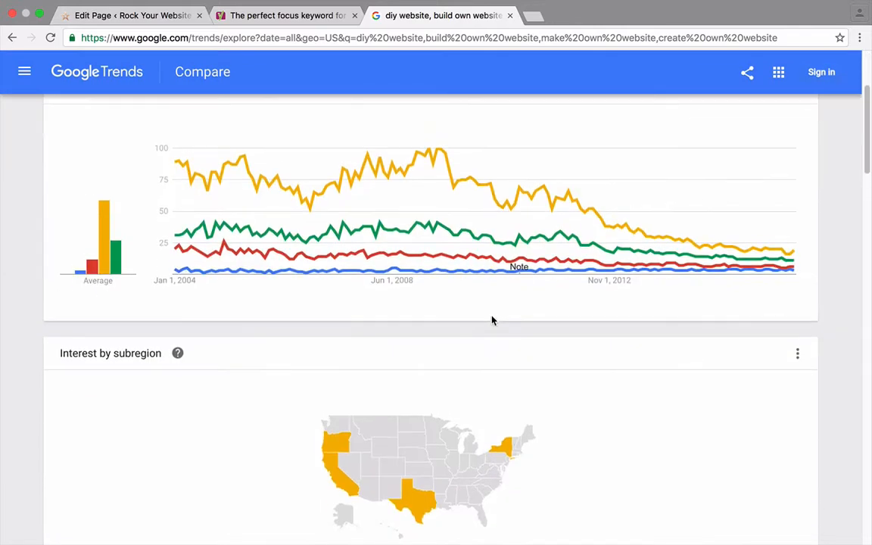
pyautogui.scroll(1, 492, 320)
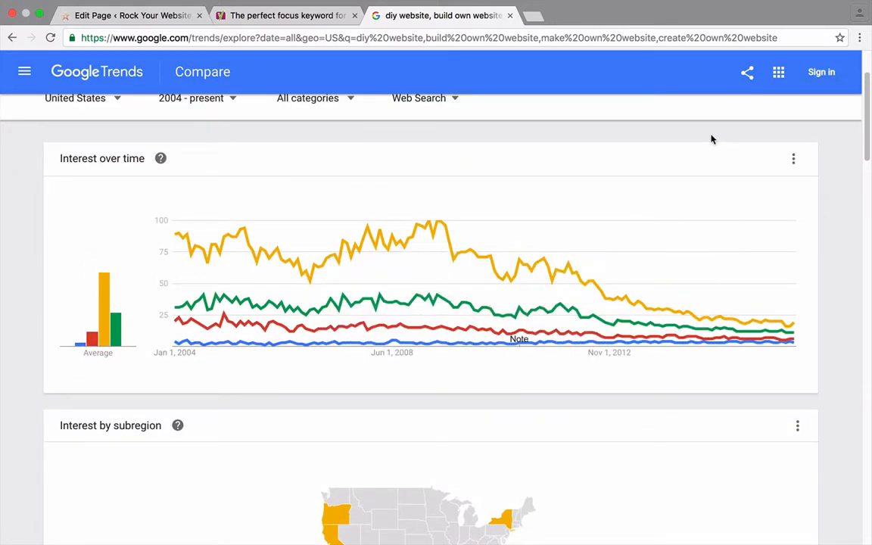
pyautogui.moveTo(379, 250)
pyautogui.moveTo(535, 346)
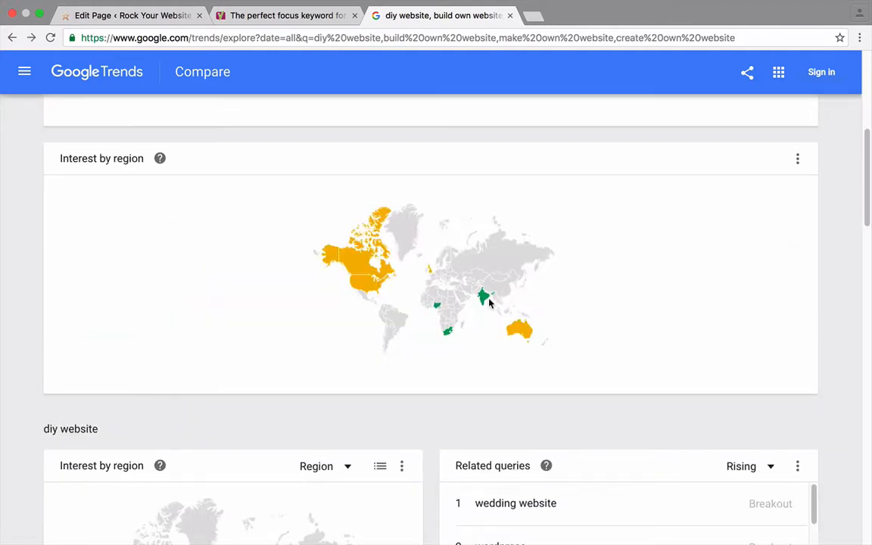
pyautogui.moveTo(485, 301)
pyautogui.scroll(2, 342, 424)
pyautogui.scroll(-5, 342, 426)
pyautogui.scroll(-3, 342, 426)
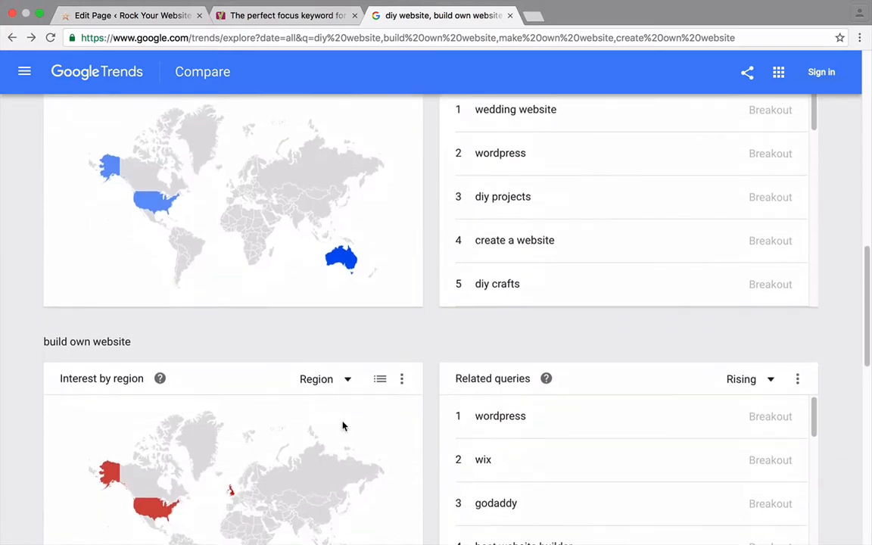
pyautogui.scroll(3, 343, 423)
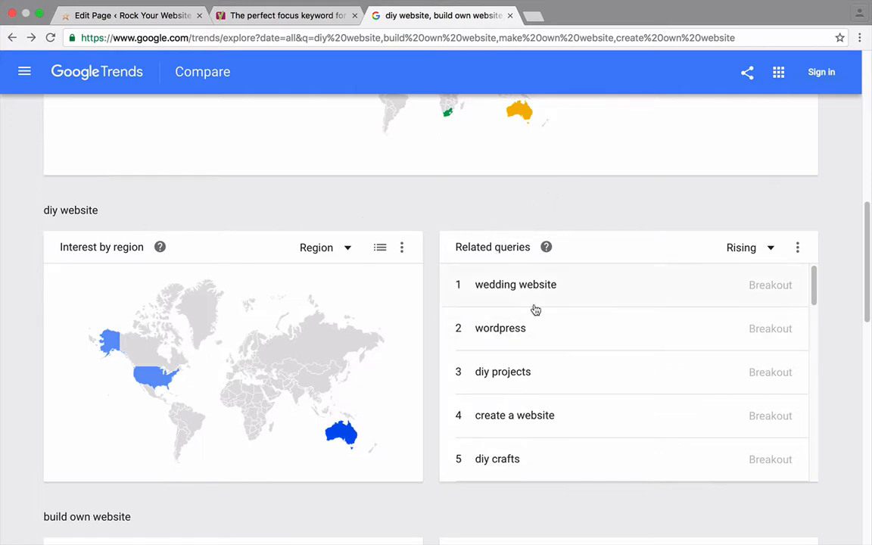
pyautogui.scroll(-5, 549, 450)
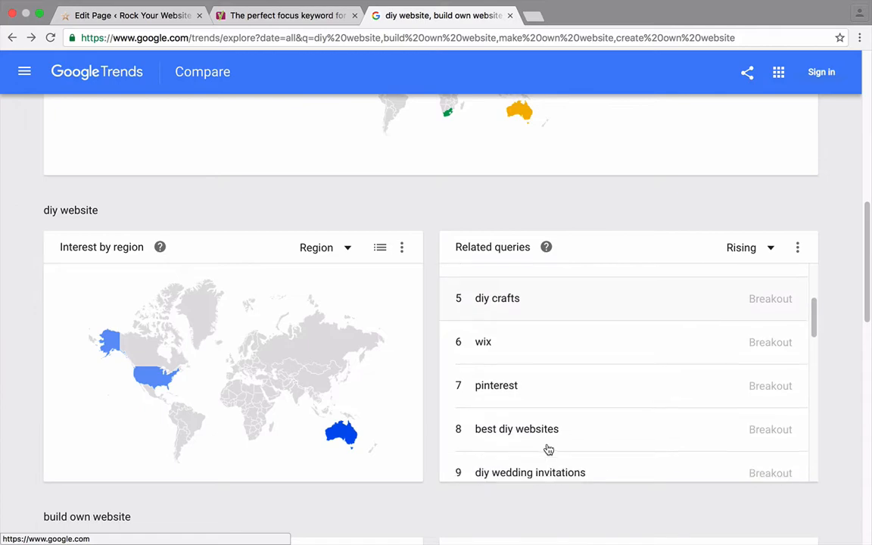
pyautogui.scroll(7, 549, 450)
pyautogui.scroll(-2, 549, 449)
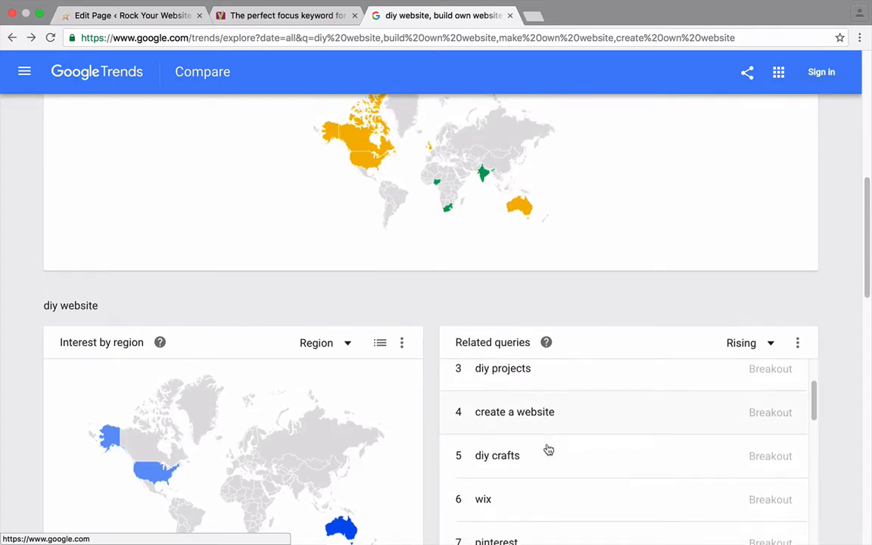
pyautogui.scroll(-5, 549, 450)
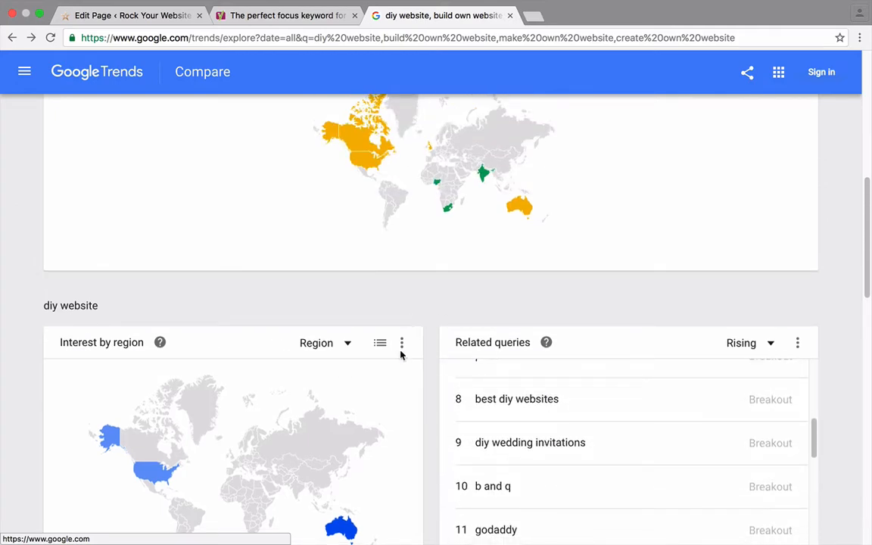
pyautogui.scroll(-3, 368, 470)
pyautogui.scroll(-4, 368, 470)
pyautogui.scroll(-3, 569, 338)
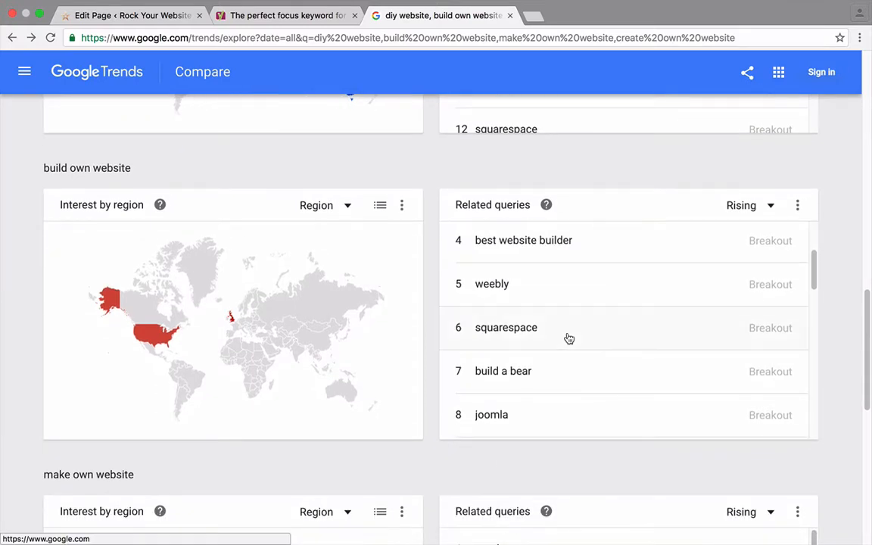
pyautogui.scroll(-6, 569, 338)
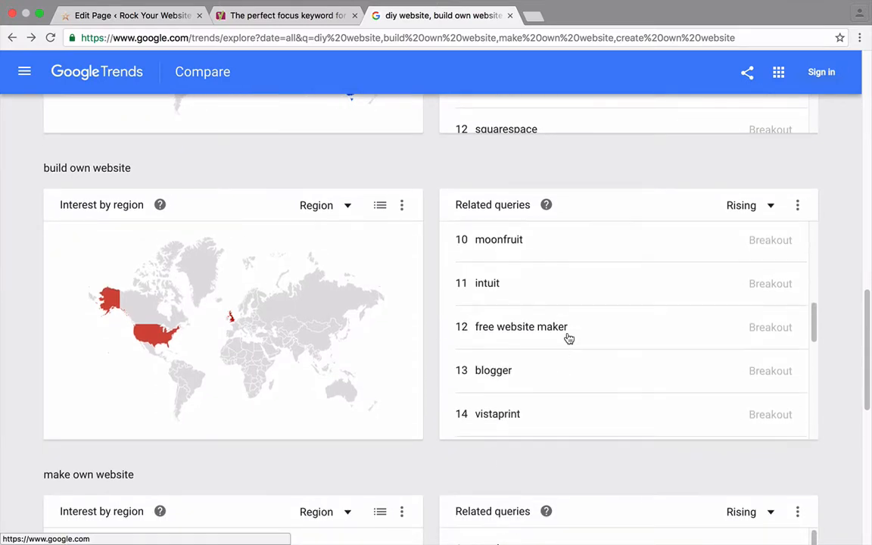
pyautogui.scroll(3, 570, 339)
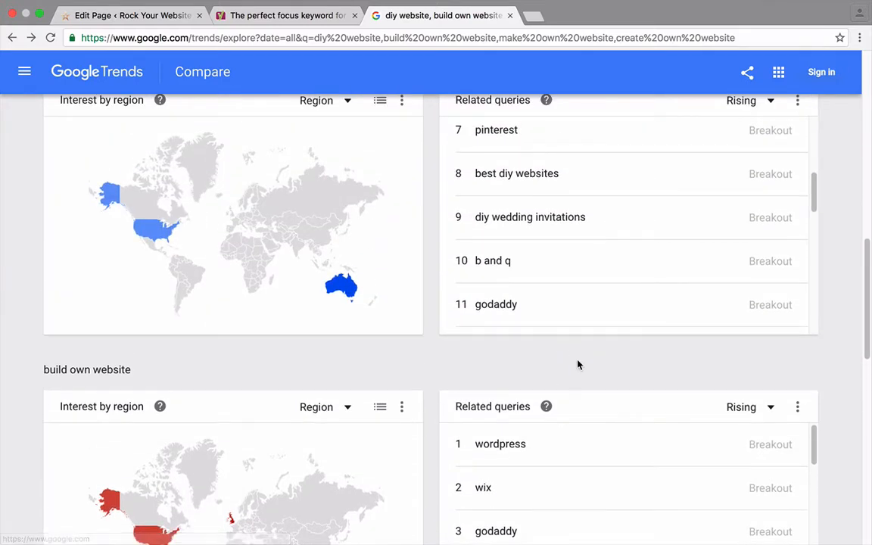
pyautogui.scroll(-3, 576, 364)
pyautogui.scroll(2, 578, 365)
pyautogui.scroll(-2, 3, 439)
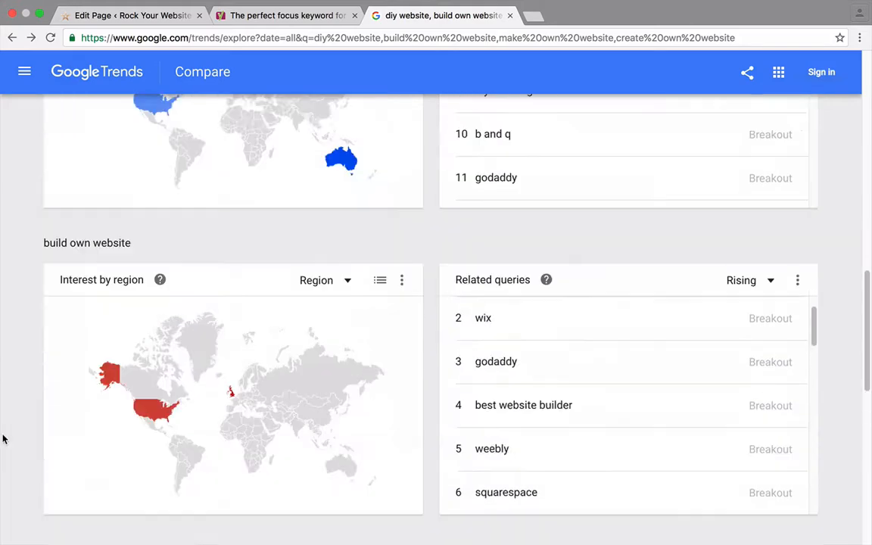
pyautogui.scroll(5, 4, 439)
pyautogui.scroll(6, 4, 439)
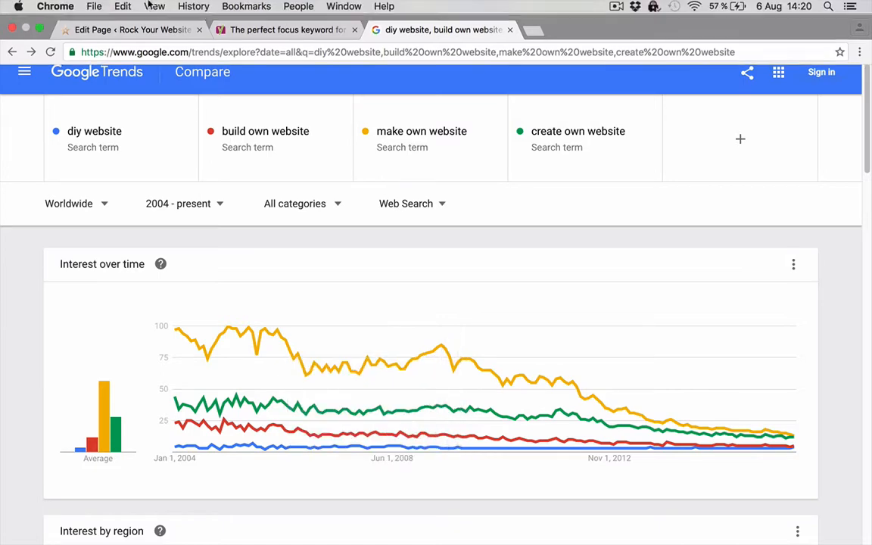
# Enter 'Create own website' as the Home page's Yoast focus keyword
pyautogui.click(128, 31)
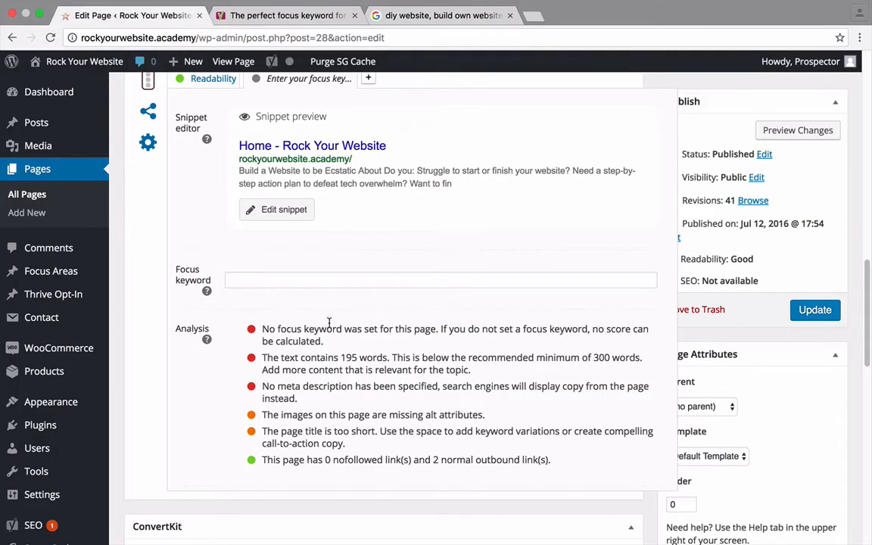
pyautogui.click(263, 280)
pyautogui.write('Cr')
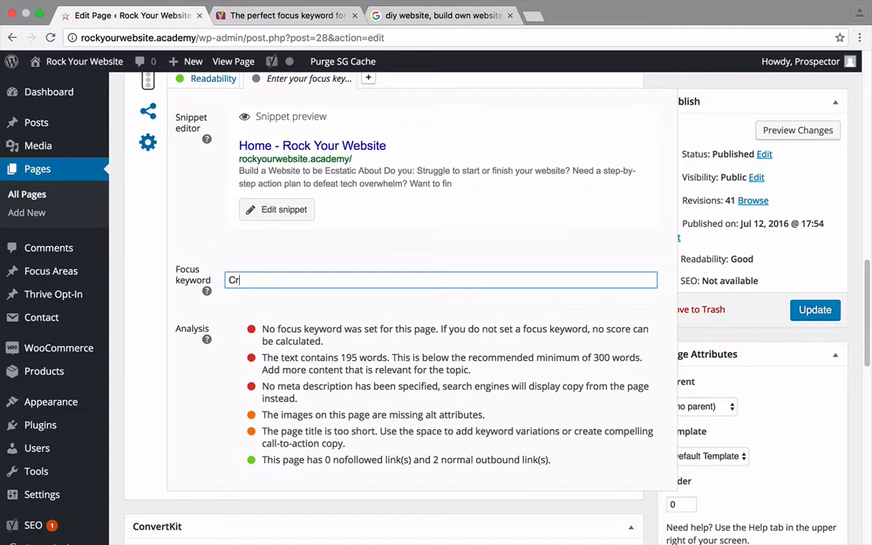
pyautogui.write('eate own website')
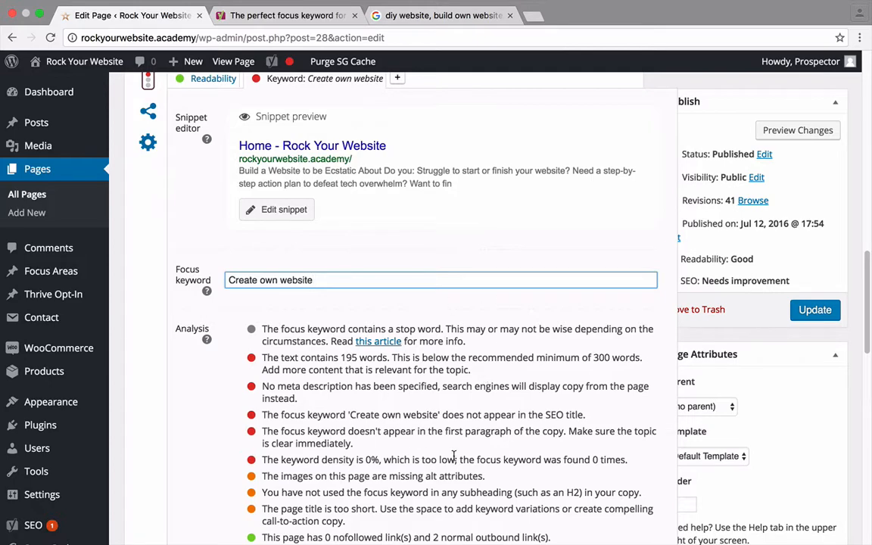
pyautogui.scroll(-2, 444, 417)
pyautogui.scroll(2, 443, 416)
pyautogui.scroll(-4, 445, 420)
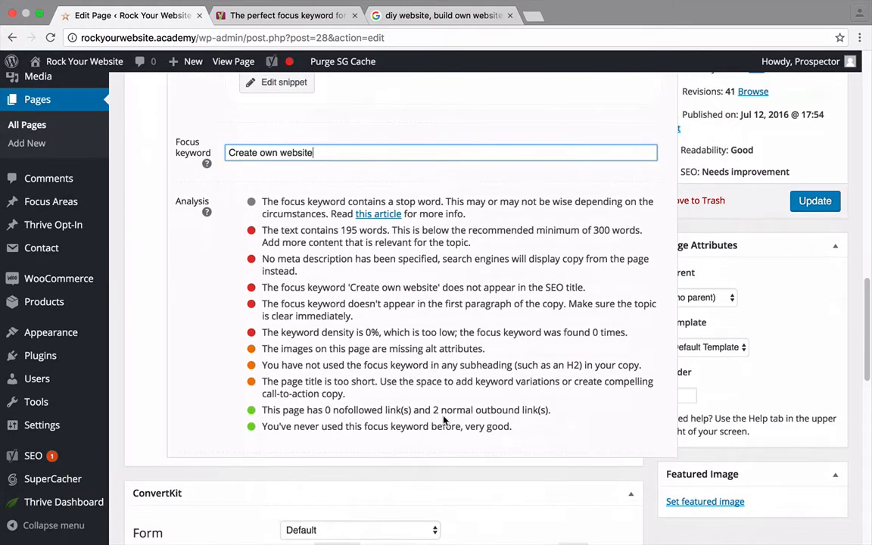
pyautogui.scroll(3, 444, 419)
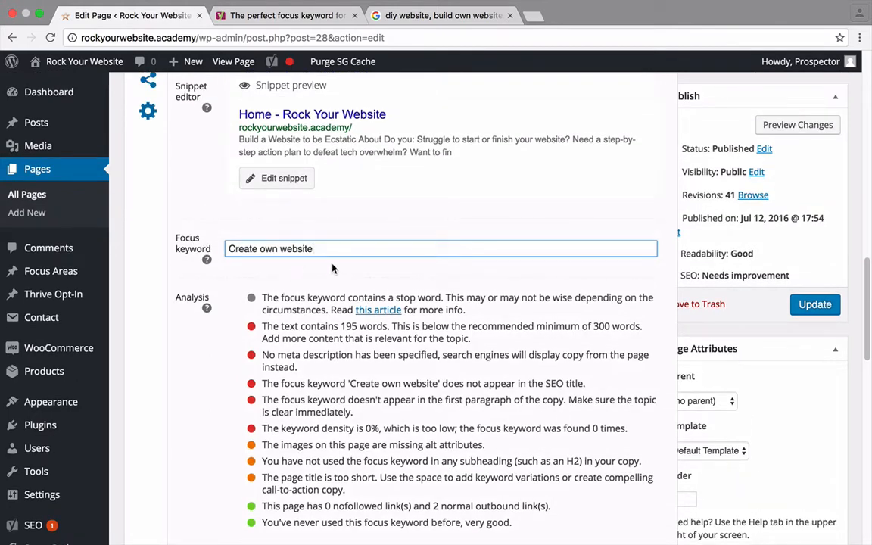
pyautogui.scroll(-1, 416, 432)
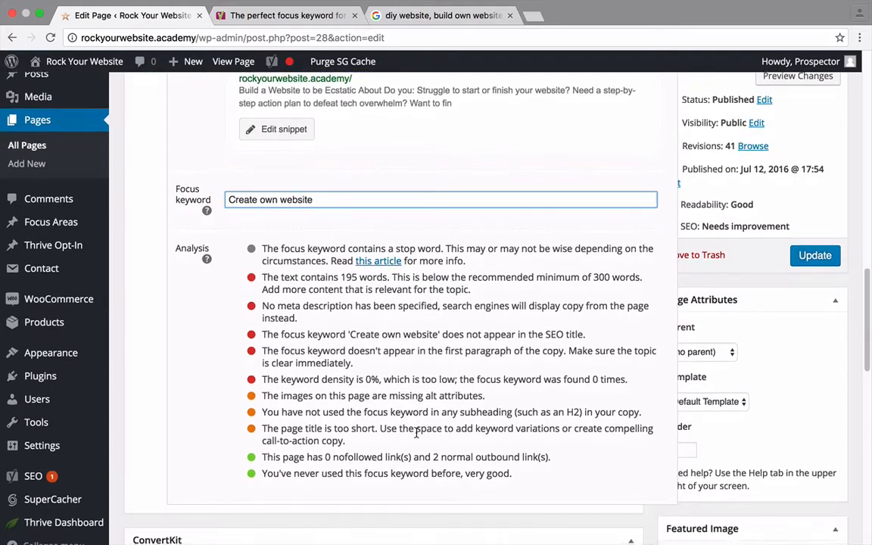
pyautogui.scroll(3, 415, 432)
pyautogui.scroll(1, 415, 432)
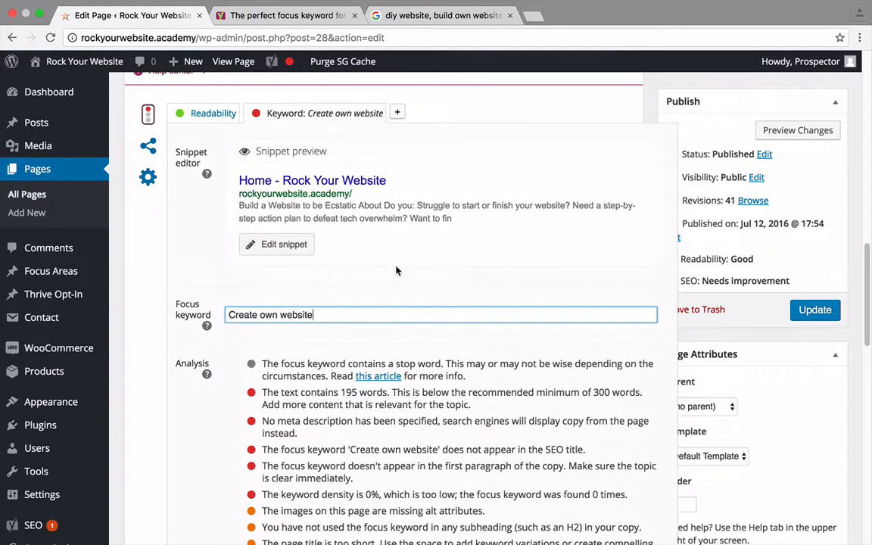
pyautogui.scroll(5, 171, 418)
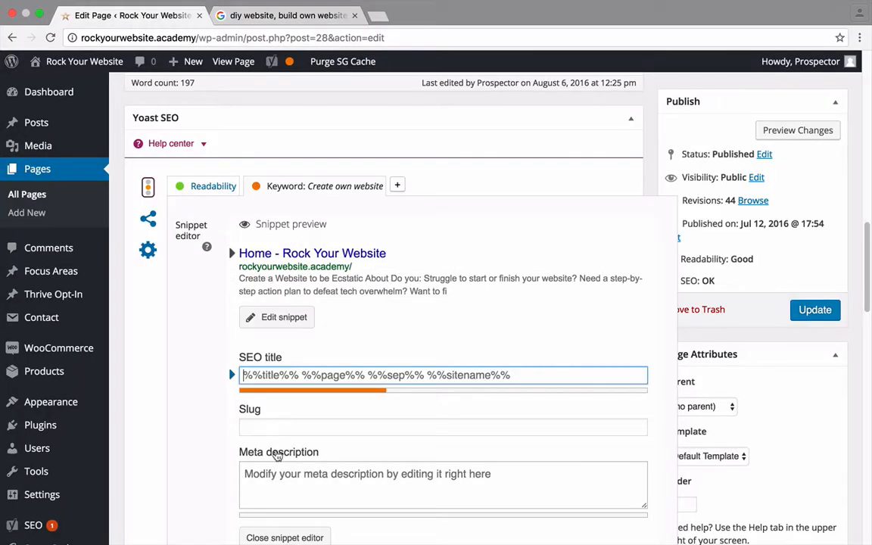
# Write the Home page meta description 'Create your own amazing website…' and check the page title
pyautogui.click(269, 477)
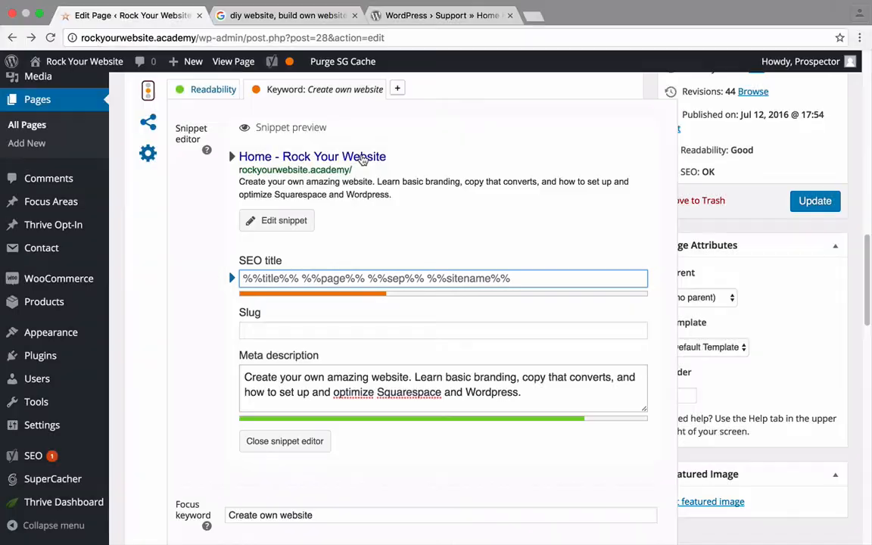
pyautogui.scroll(10, 437, 188)
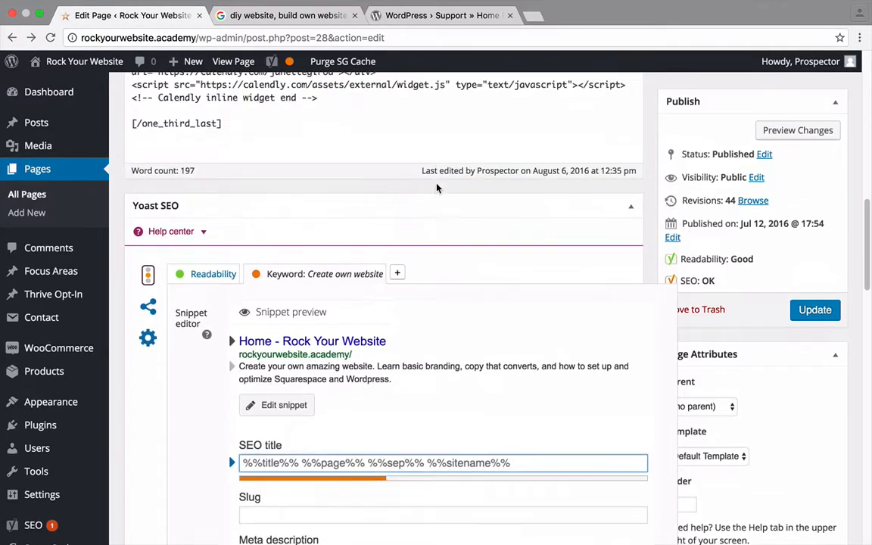
pyautogui.scroll(5, 436, 188)
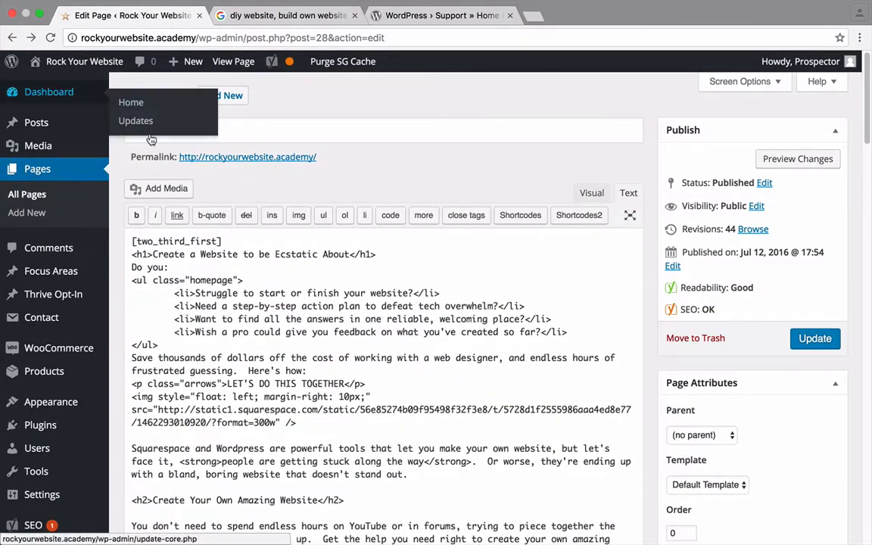
pyautogui.doubleClick(123, 121)
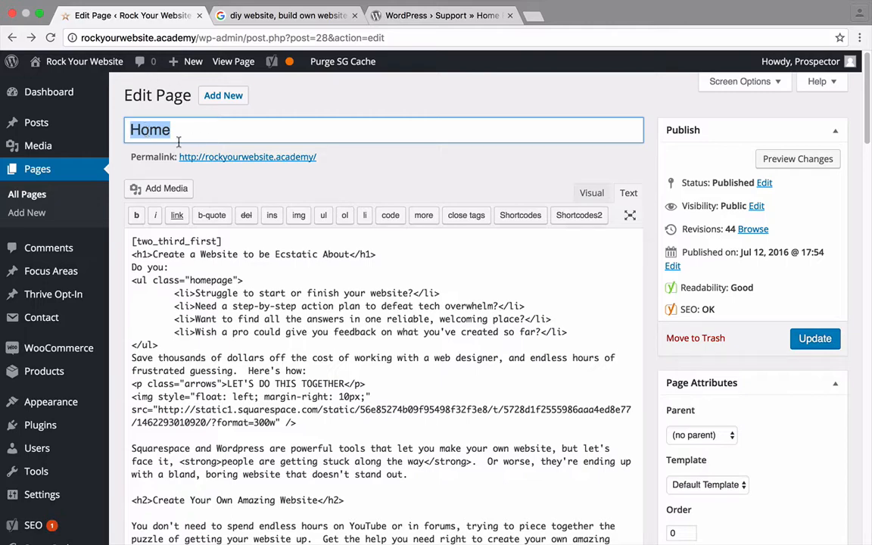
pyautogui.scroll(-15, 333, 502)
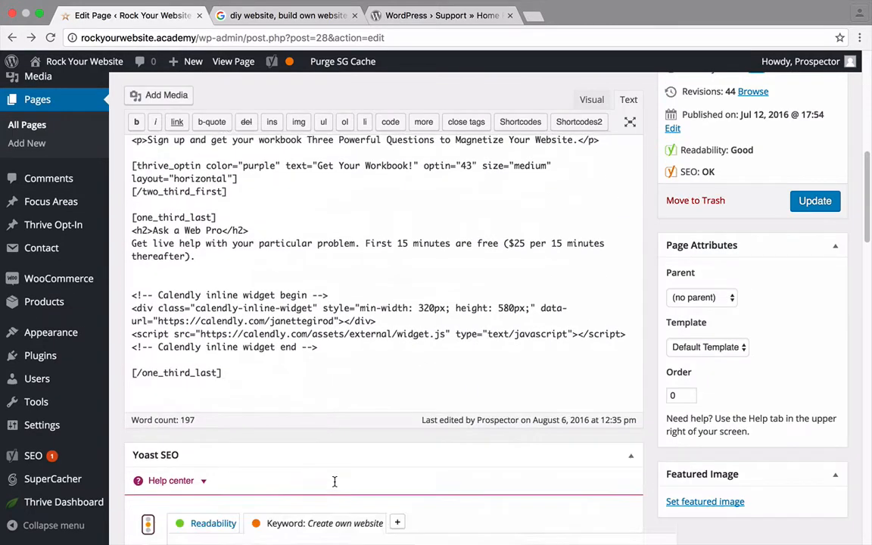
pyautogui.scroll(1, 335, 487)
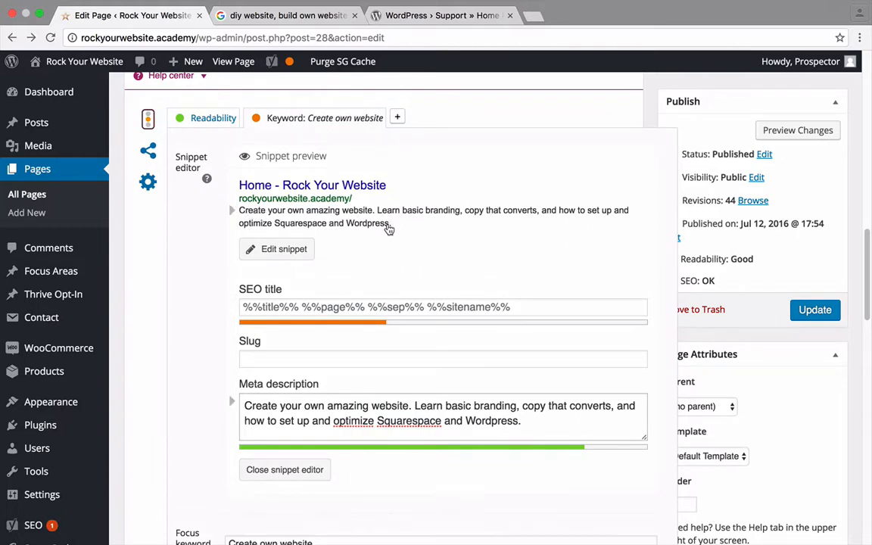
# Show the Homepage & Front page settings in Yoast's Titles & Metas
pyautogui.scroll(-3, 388, 229)
pyautogui.moveTo(38, 456)
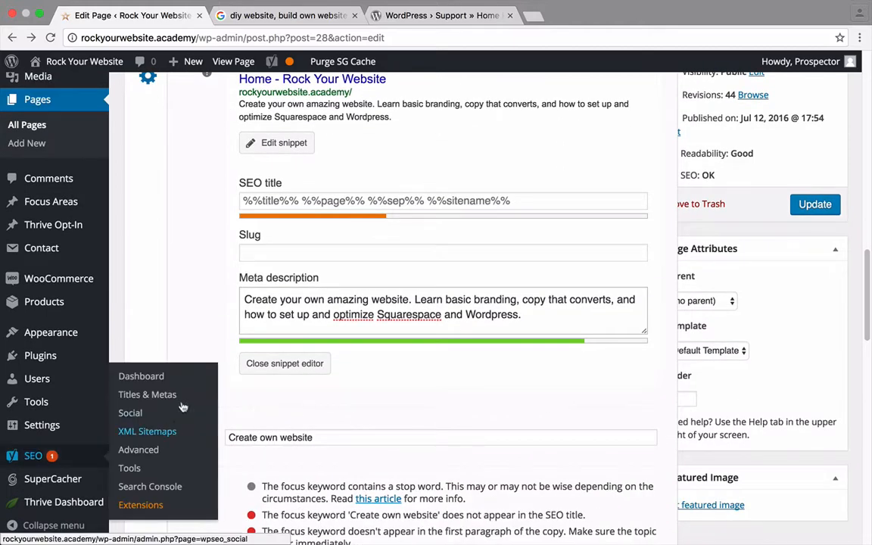
pyautogui.click(168, 396)
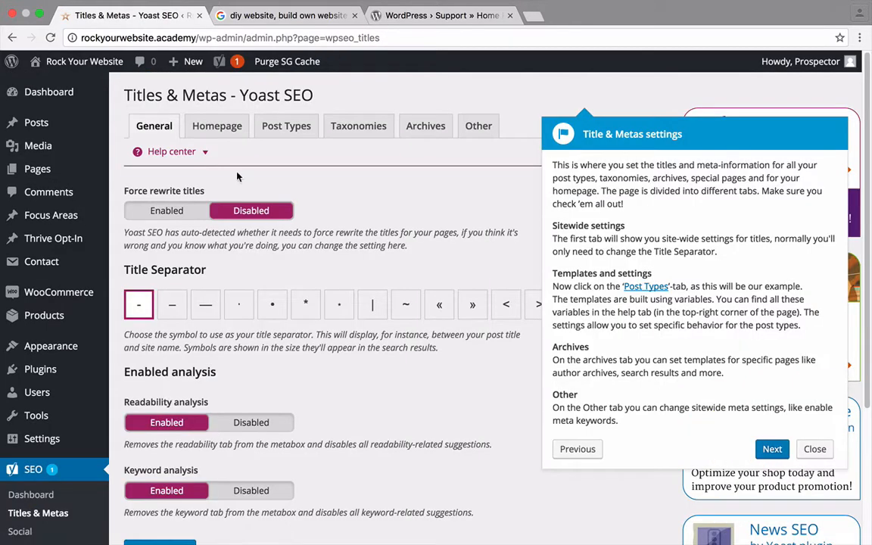
pyautogui.click(219, 127)
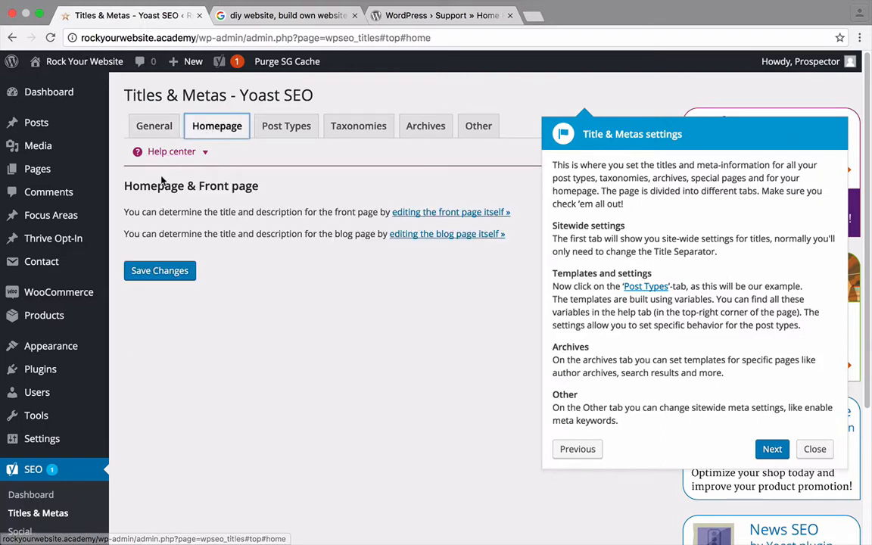
# Inspect the blog page's SEO snippet, then return to the homepage title settings
pyautogui.click(423, 239)
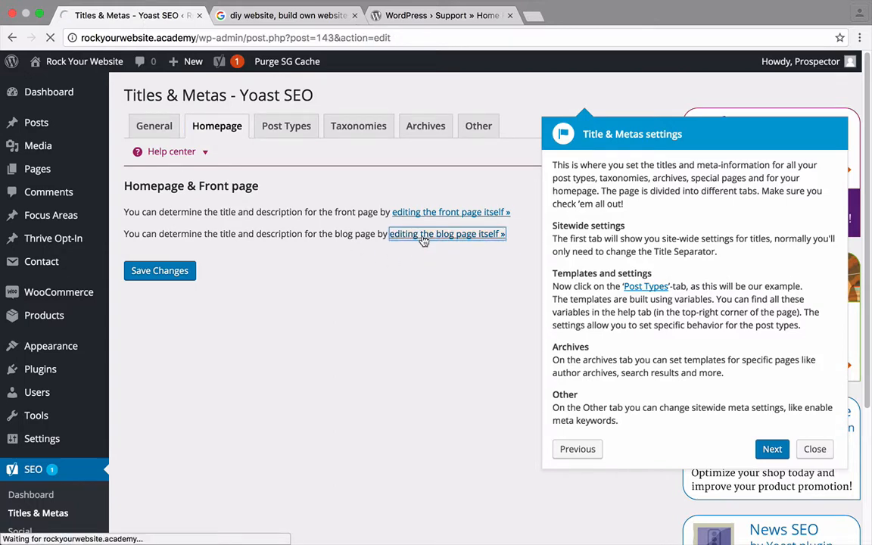
pyautogui.scroll(-4, 374, 390)
pyautogui.scroll(2, 374, 389)
pyautogui.click(284, 261)
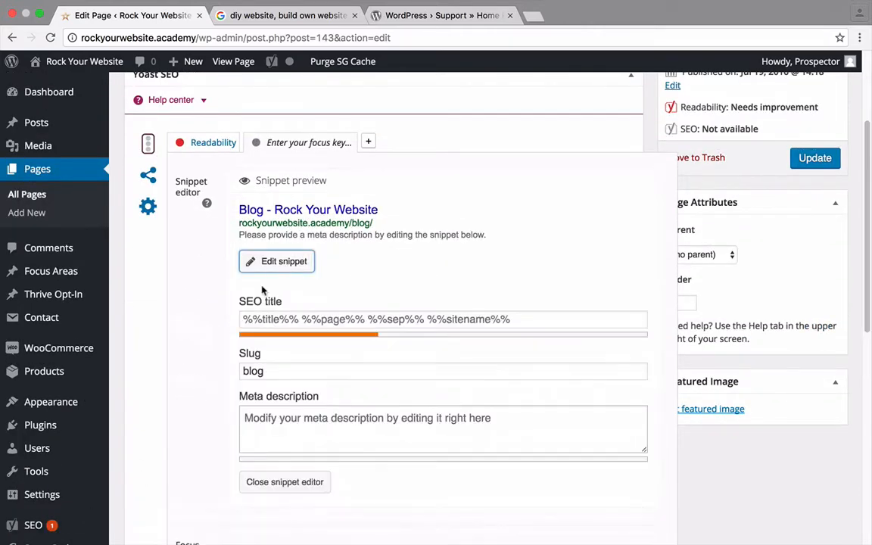
pyautogui.scroll(-1, 224, 439)
pyautogui.scroll(-8, 224, 440)
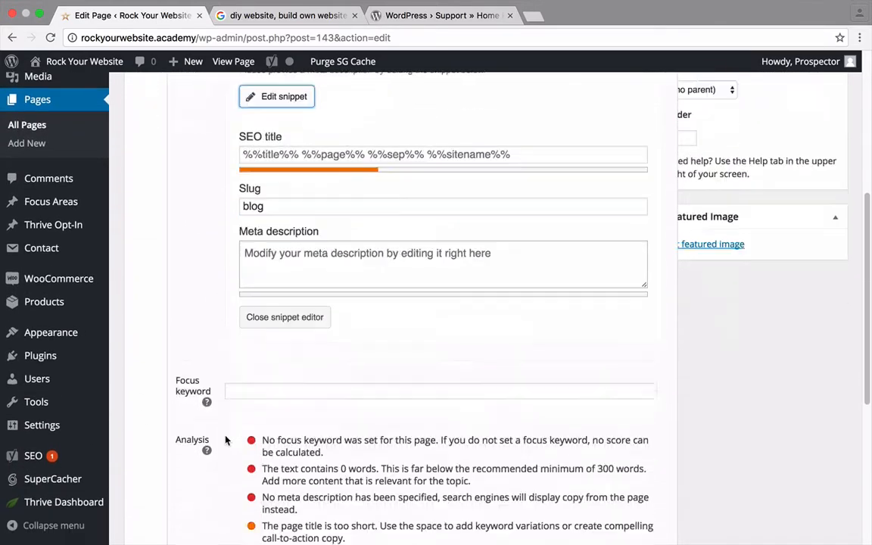
pyautogui.scroll(3, 225, 440)
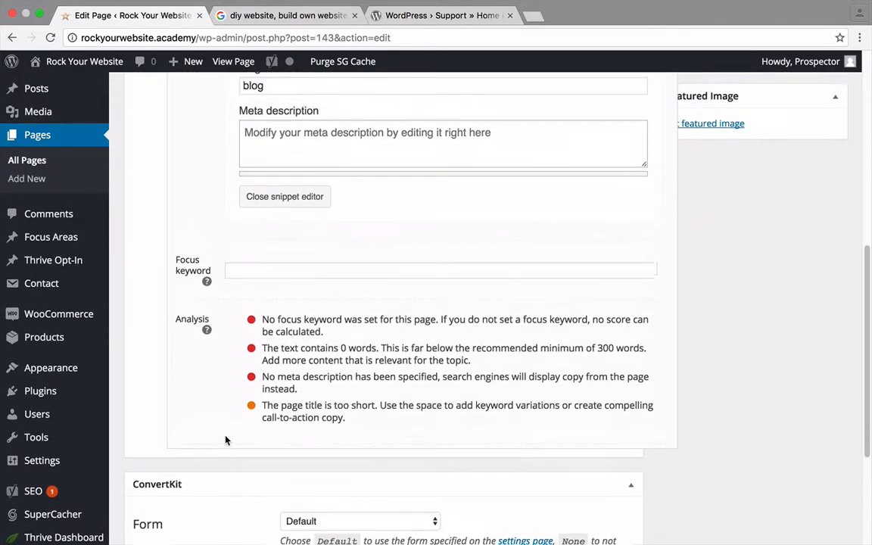
pyautogui.click(11, 40)
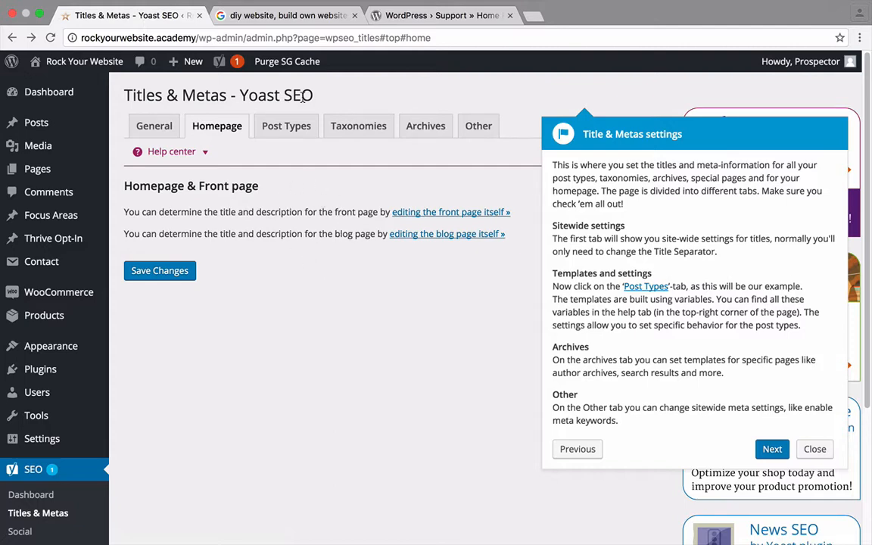
# Review the Post Types title templates, noting the Posts template '%%title%% %%sep%% %%sitename%%'
pyautogui.click(286, 126)
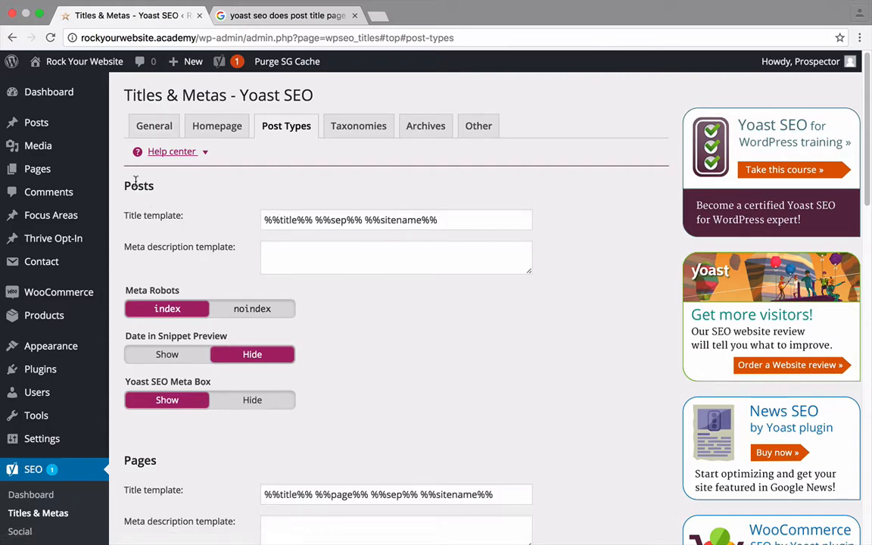
pyautogui.scroll(-10, 135, 189)
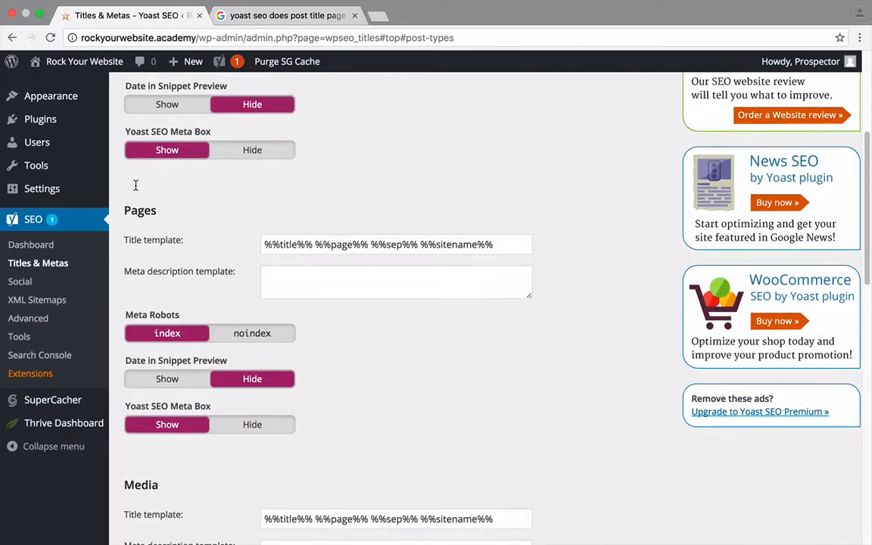
pyautogui.scroll(-7, 137, 210)
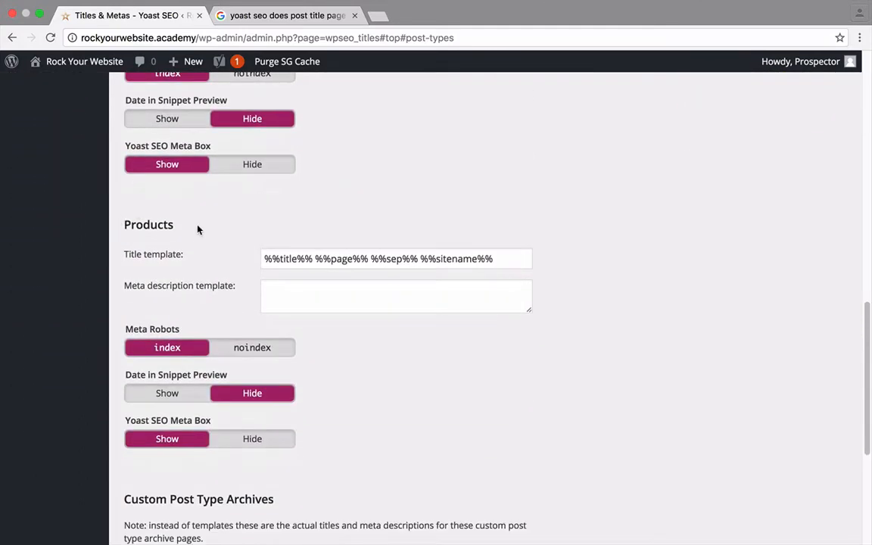
pyautogui.scroll(17, 206, 237)
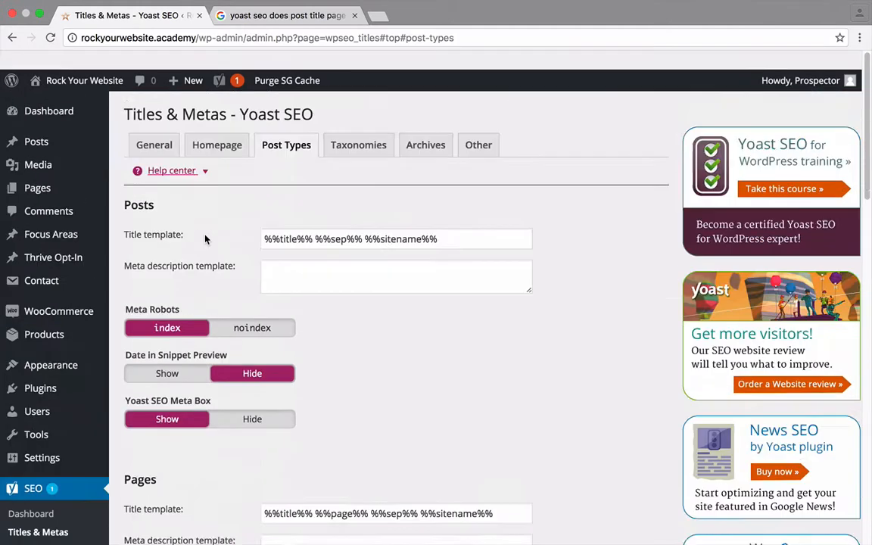
pyautogui.moveTo(314, 220); pyautogui.dragTo(264, 220)
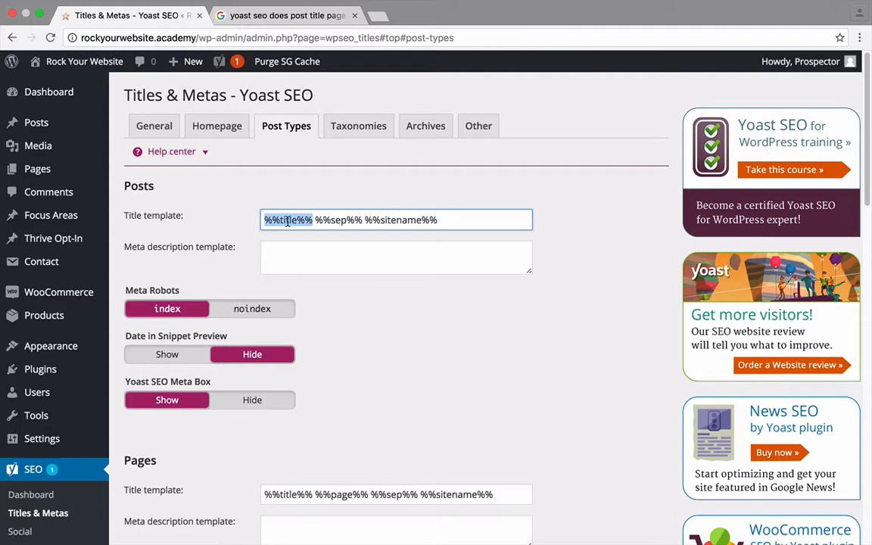
# Look up %%page%% among the Basic and Advanced template variables in the Help center
pyautogui.click(169, 151)
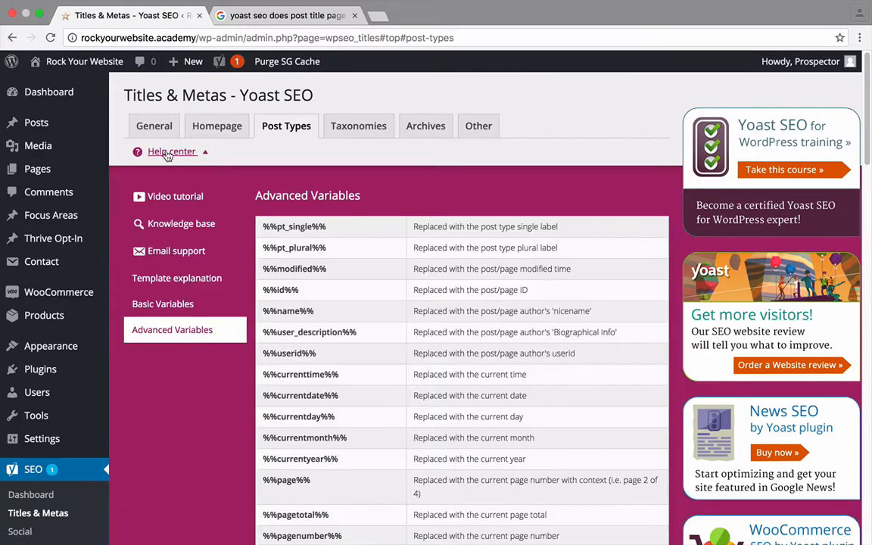
pyautogui.click(173, 304)
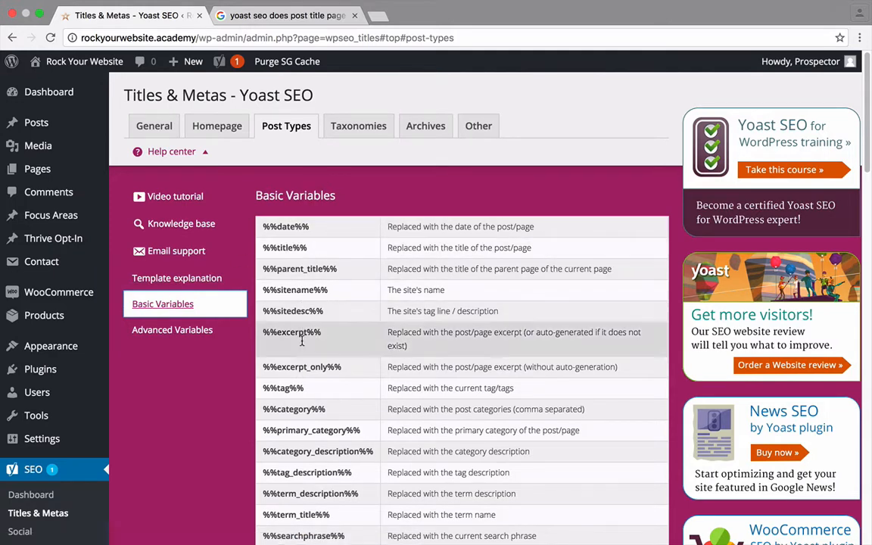
pyautogui.click(184, 335)
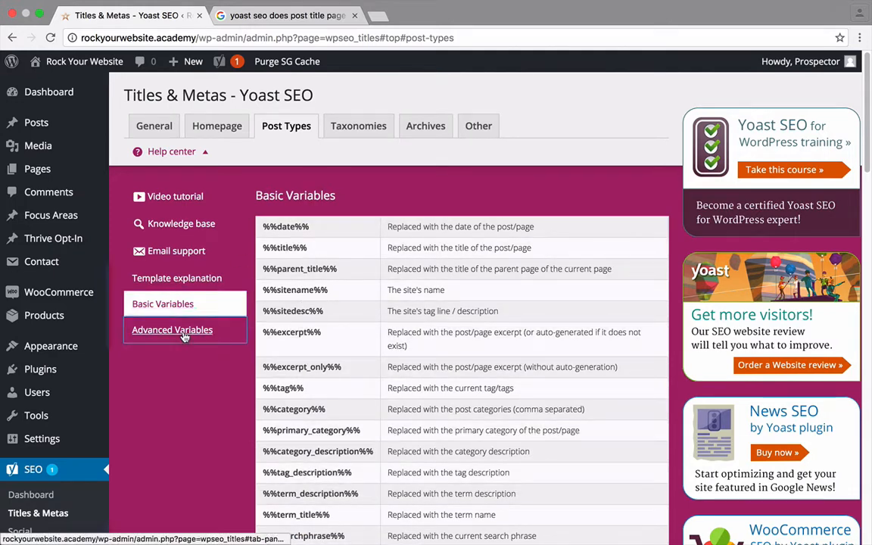
pyautogui.scroll(-3, 391, 406)
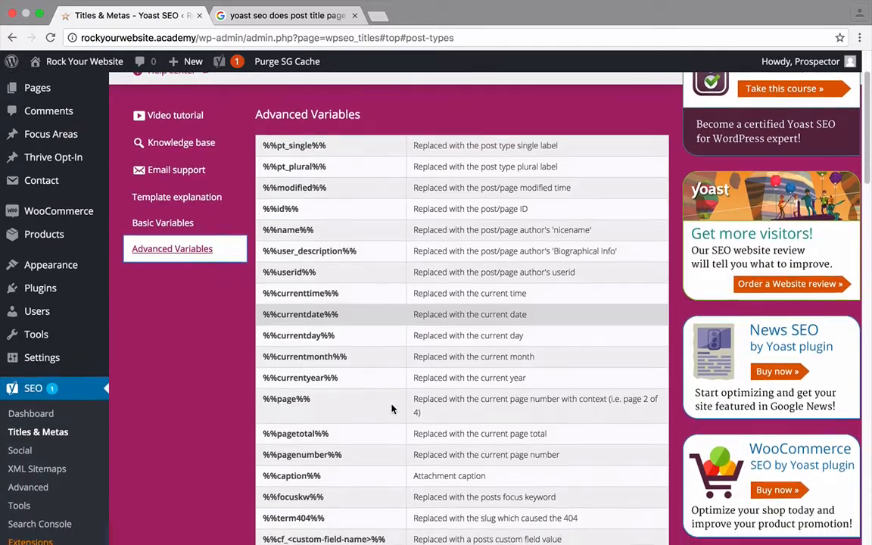
pyautogui.scroll(-5, 391, 409)
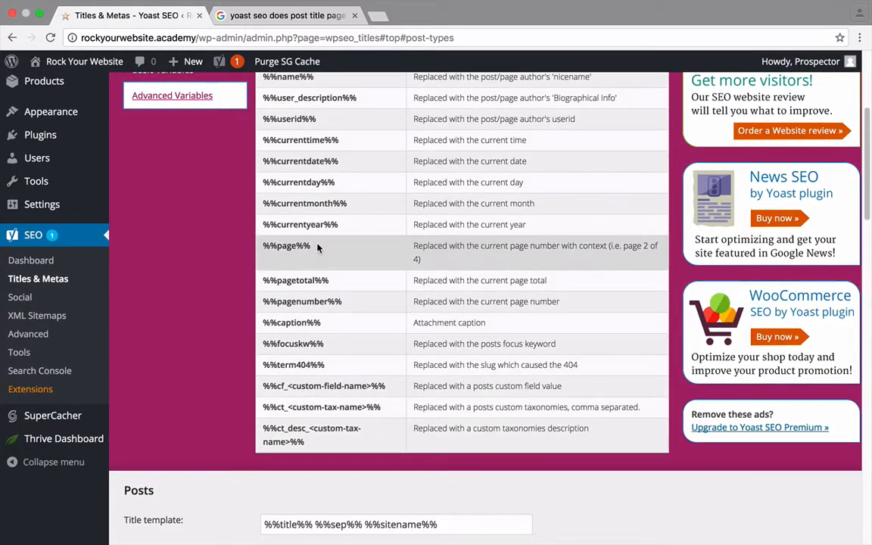
pyautogui.tripleClick(294, 250)
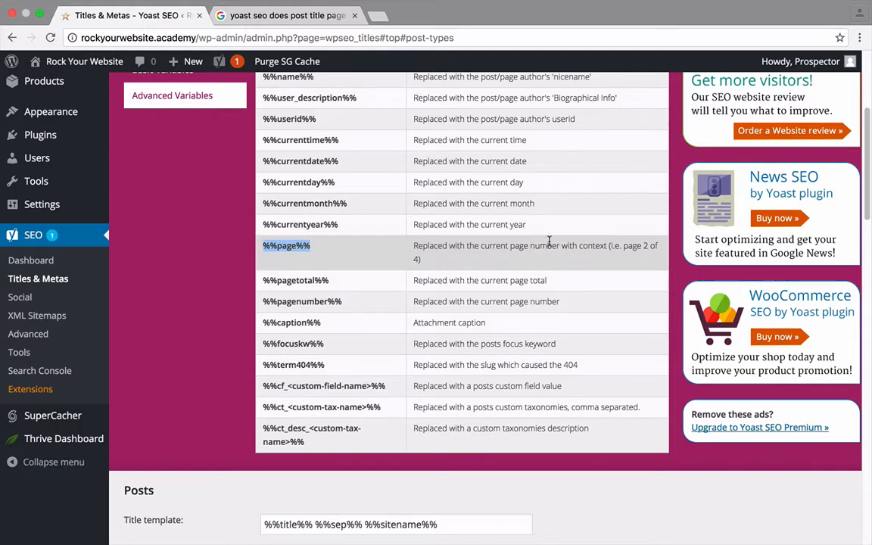
pyautogui.scroll(-5, 521, 378)
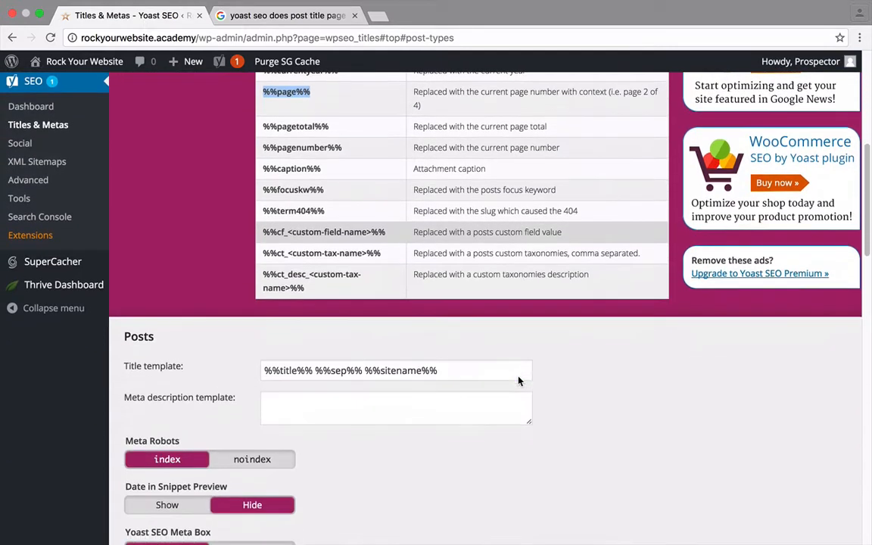
pyautogui.click(318, 373)
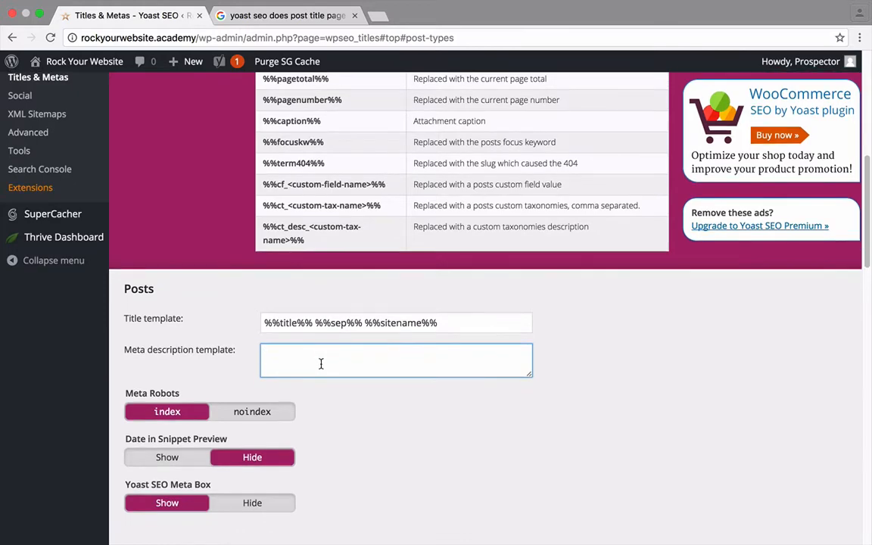
pyautogui.scroll(-3, 322, 362)
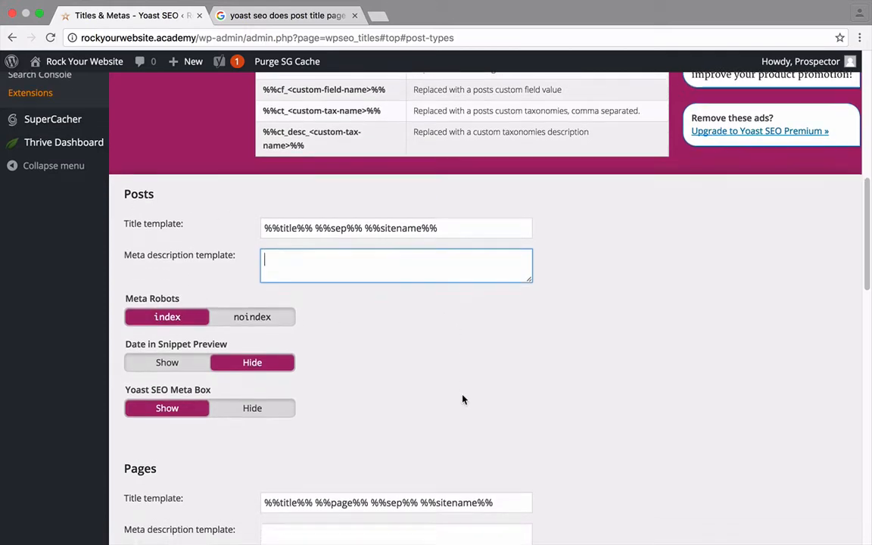
pyautogui.scroll(-3, 458, 398)
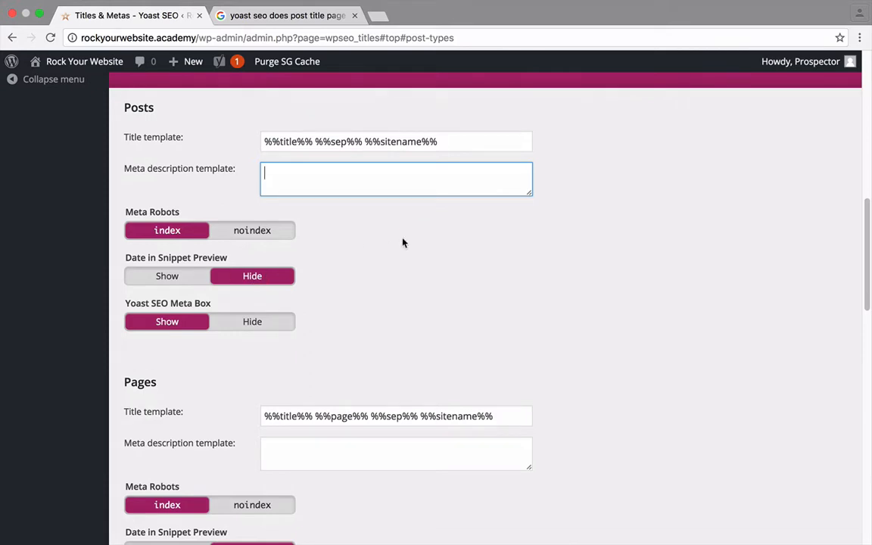
pyautogui.scroll(-4, 561, 303)
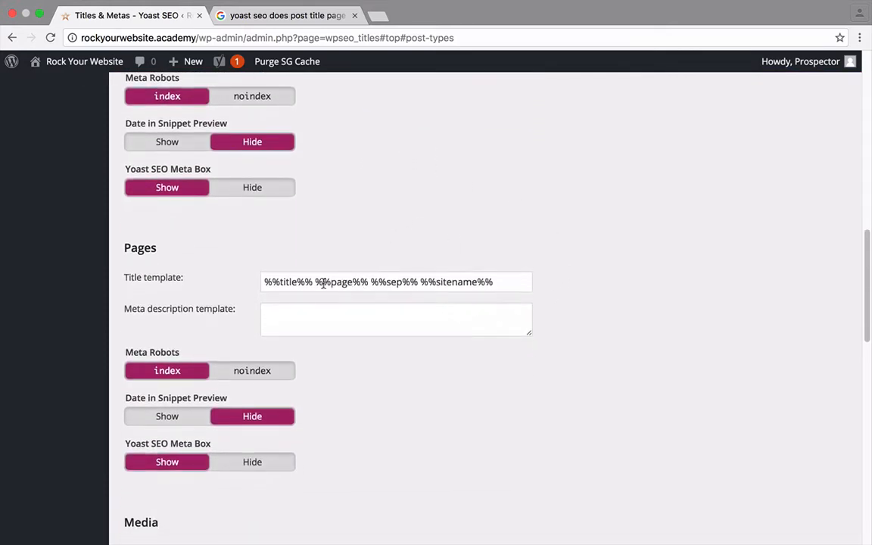
pyautogui.moveTo(316, 282)
pyautogui.mouseDown()
pyautogui.moveTo(368, 282)
pyautogui.moveTo(324, 281)
pyautogui.mouseUp()
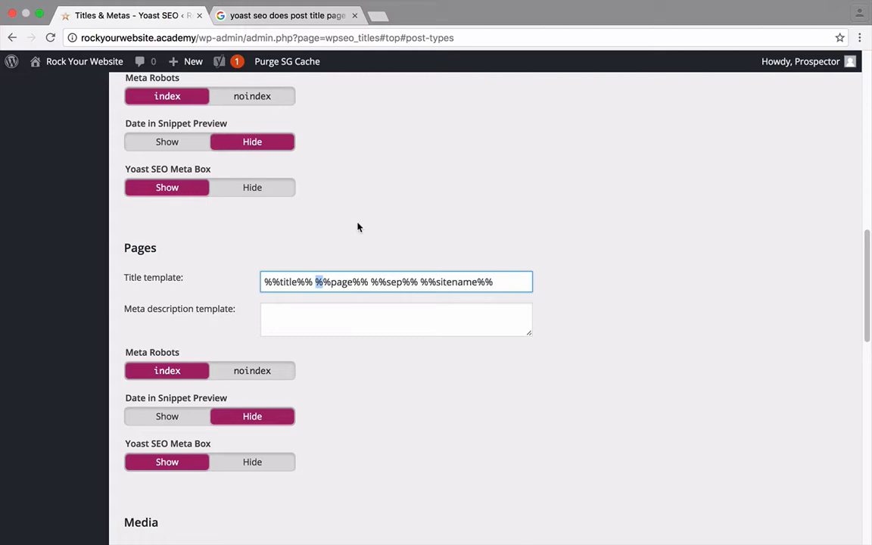
pyautogui.click(316, 282)
pyautogui.moveTo(316, 282); pyautogui.dragTo(368, 283)
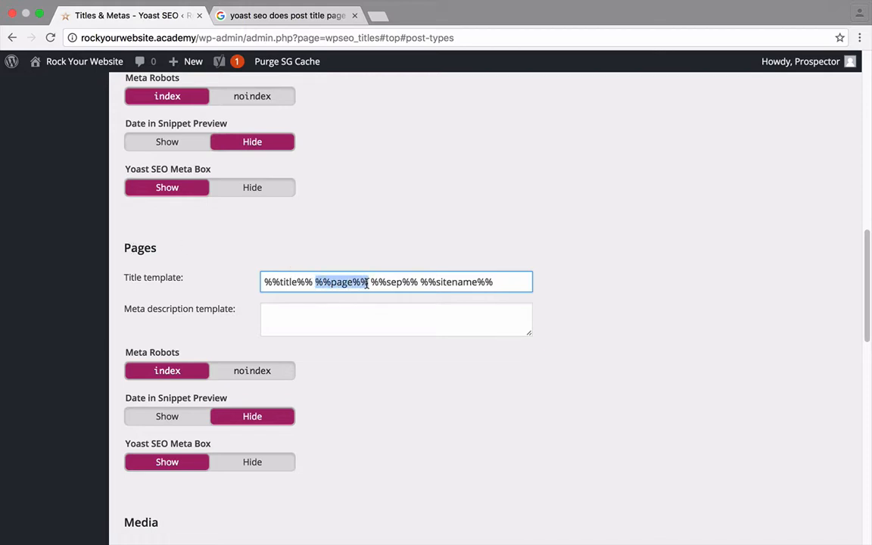
pyautogui.press('BackSpace')
pyautogui.press('BackSpace')
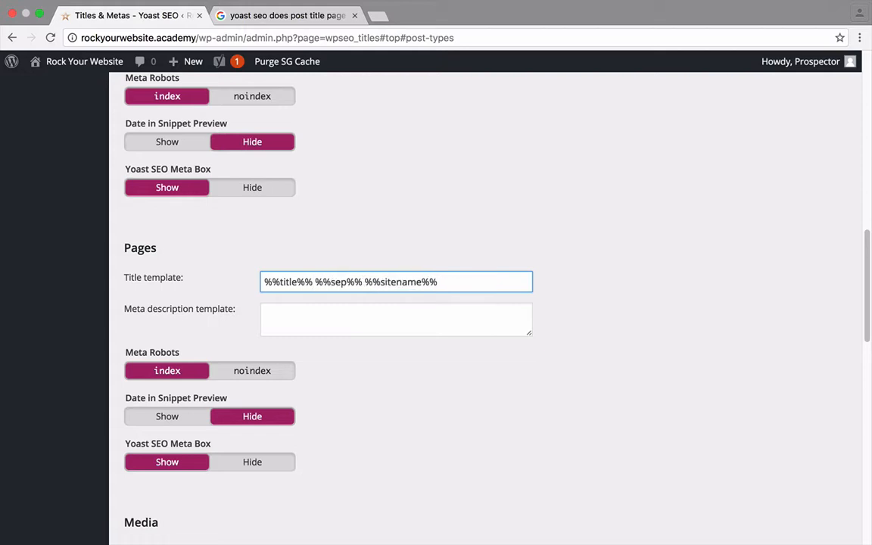
pyautogui.scroll(-3, 358, 389)
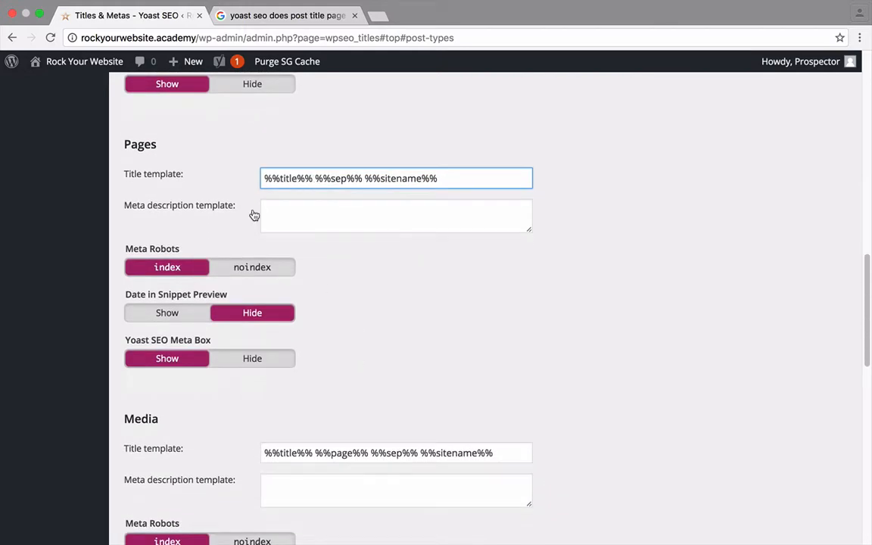
pyautogui.scroll(-5, 325, 356)
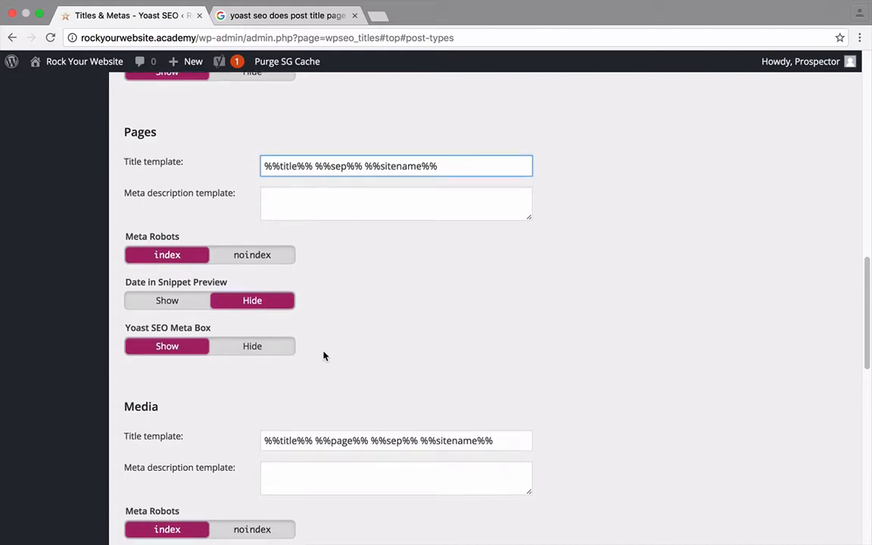
pyautogui.moveTo(315, 286); pyautogui.dragTo(366, 290)
pyautogui.press('BackSpace')
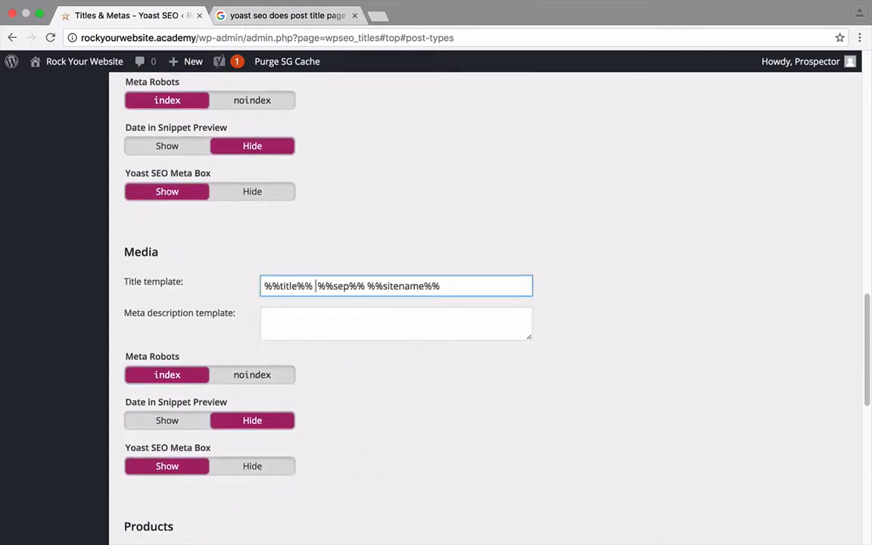
pyautogui.scroll(-5, 364, 286)
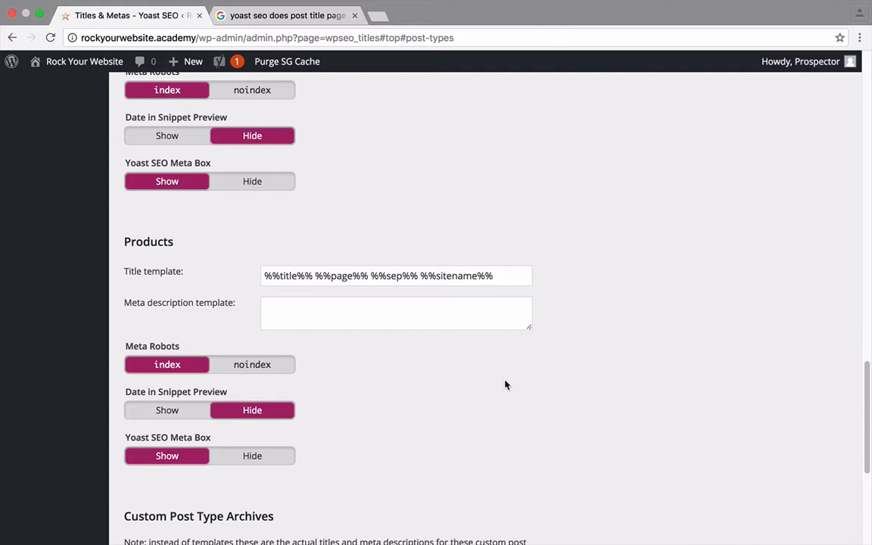
pyautogui.scroll(-5, 505, 386)
pyautogui.scroll(-2, 504, 394)
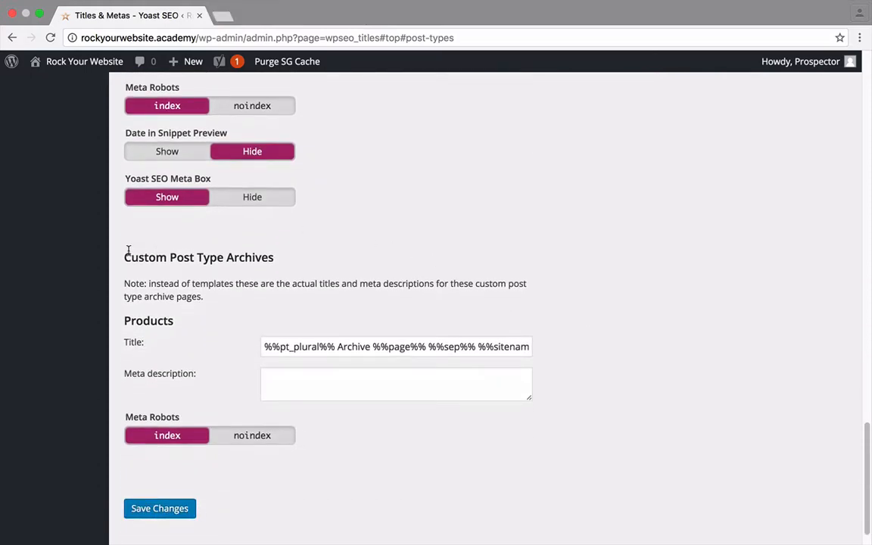
pyautogui.moveTo(123, 257); pyautogui.dragTo(253, 256)
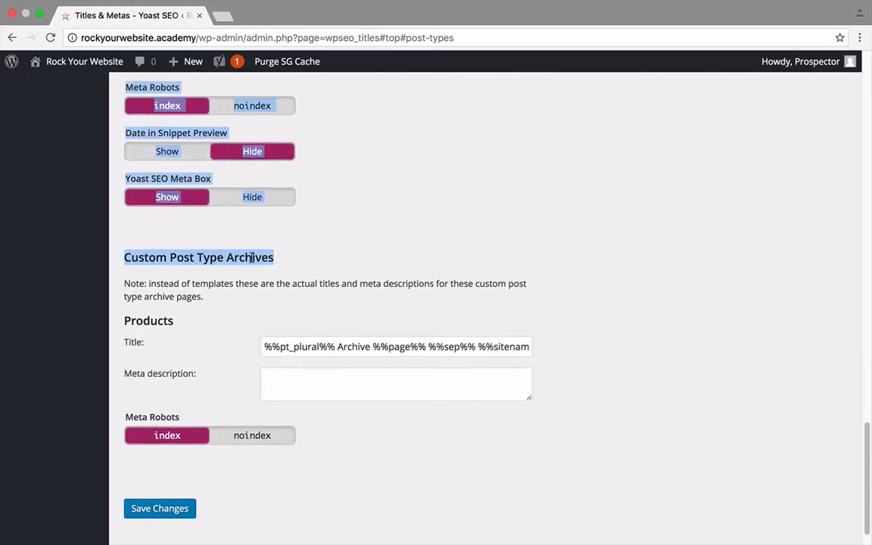
pyautogui.click(365, 280)
pyautogui.scroll(20, 394, 277)
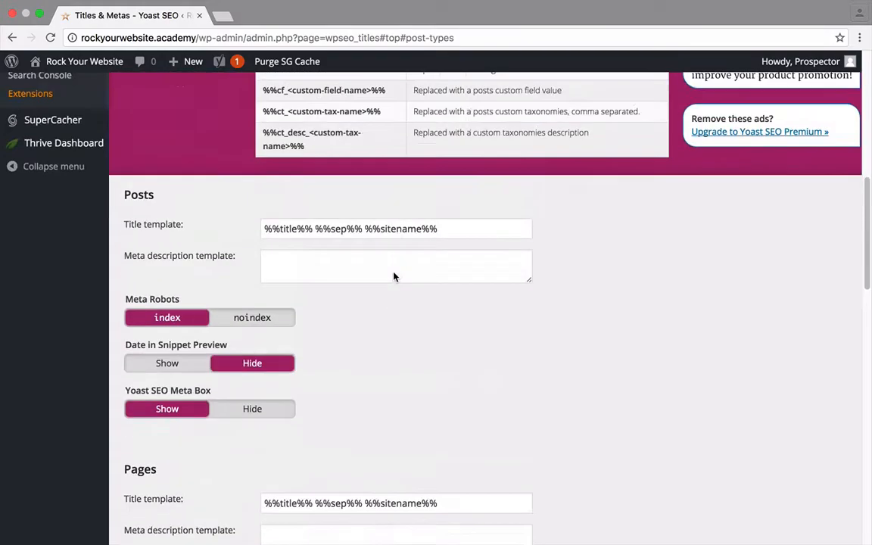
# Scroll through the Taxonomies title settings for Categories, Tags and product categories
pyautogui.scroll(1, 393, 277)
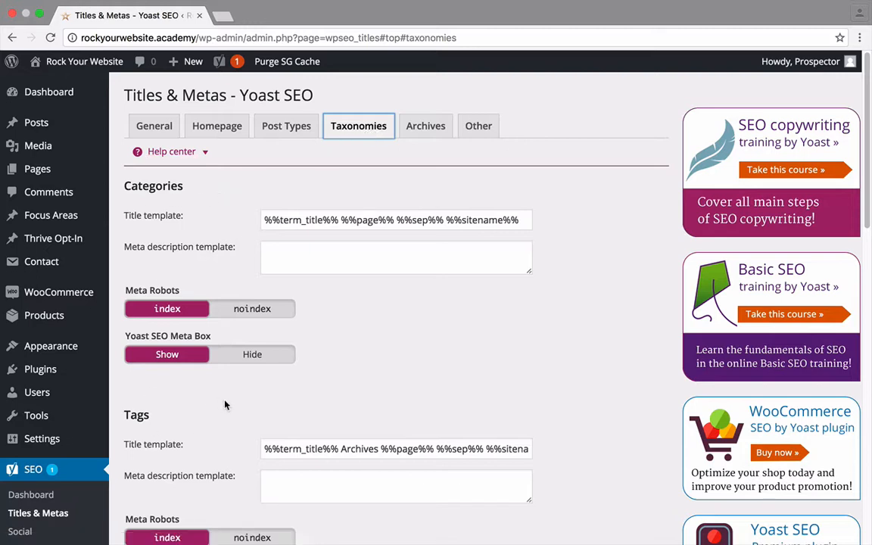
pyautogui.scroll(-10, 225, 405)
pyautogui.scroll(-2, 226, 406)
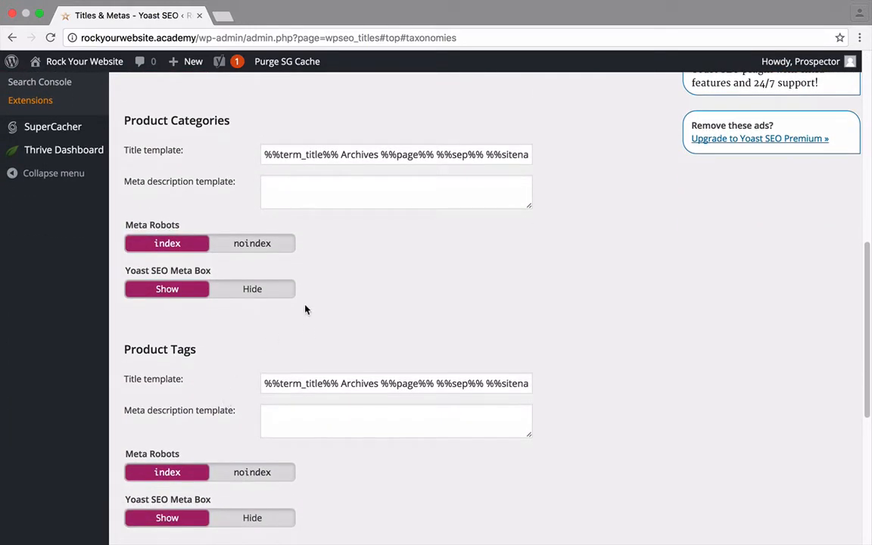
pyautogui.scroll(-8, 220, 431)
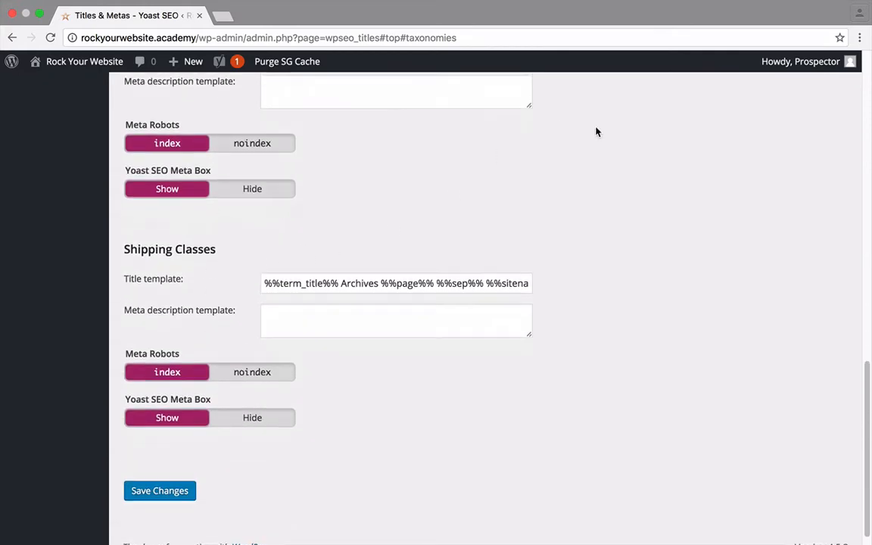
pyautogui.scroll(10, 596, 132)
pyautogui.scroll(6, 595, 133)
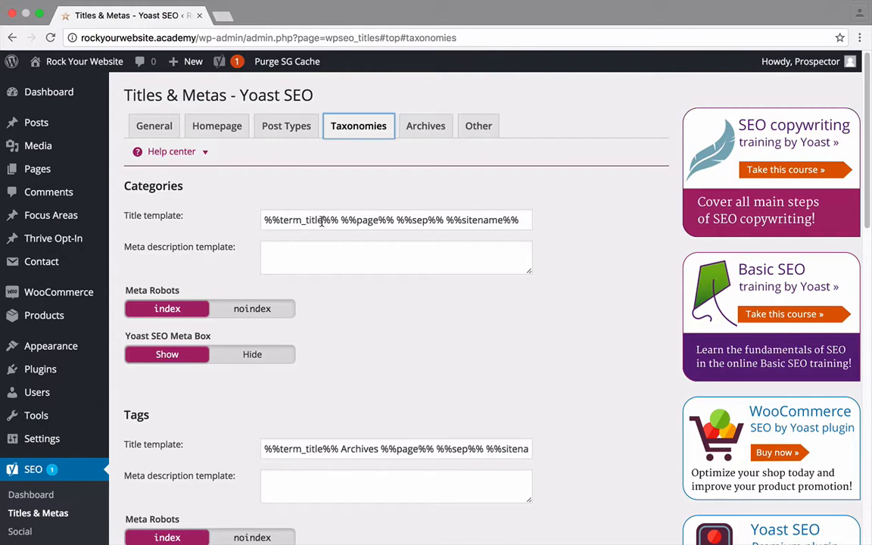
# Make the Categories title template '%%term_title%% Archives %%page%% %%sep%% %%sitename%%', matching the category page heading
pyautogui.doubleClick(297, 222)
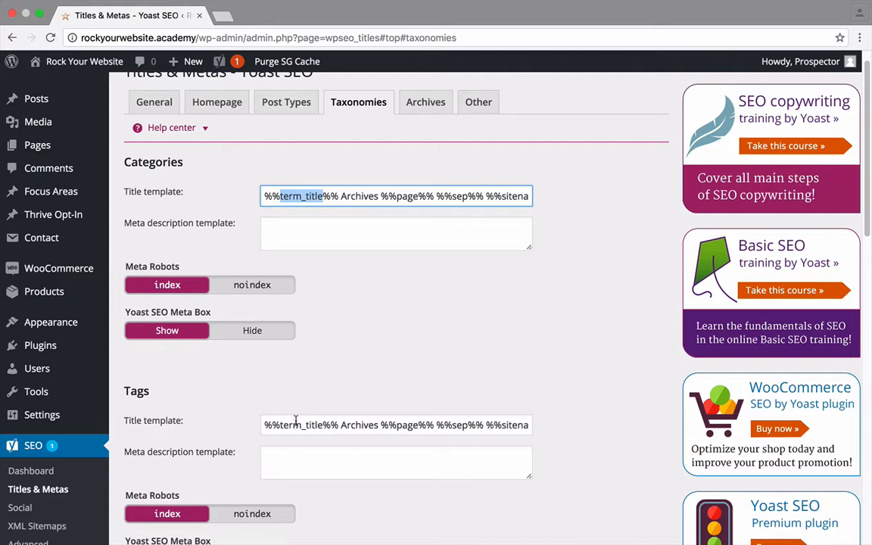
pyautogui.doubleClick(359, 196)
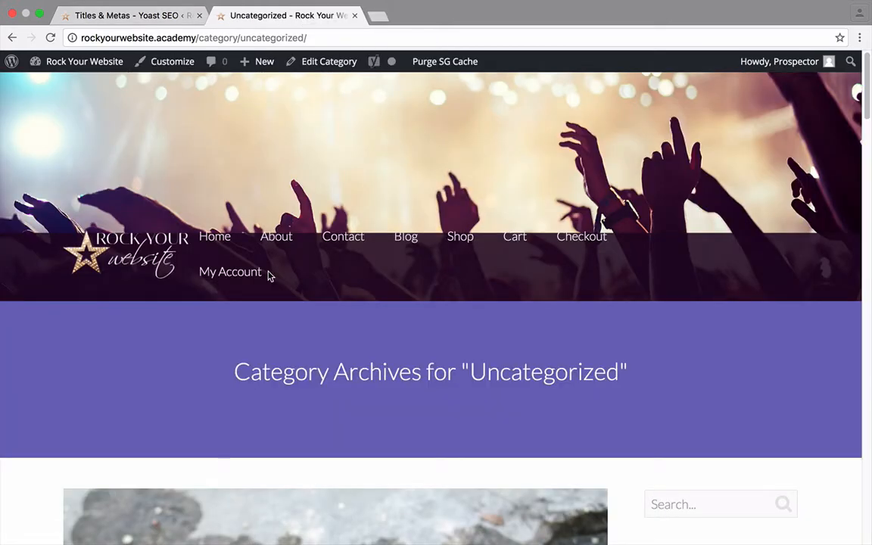
pyautogui.doubleClick(378, 371)
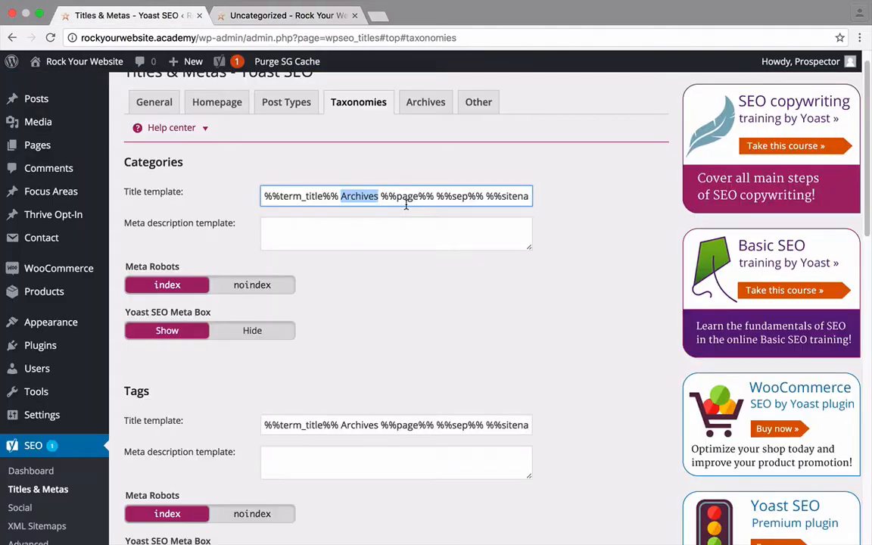
pyautogui.click(407, 203)
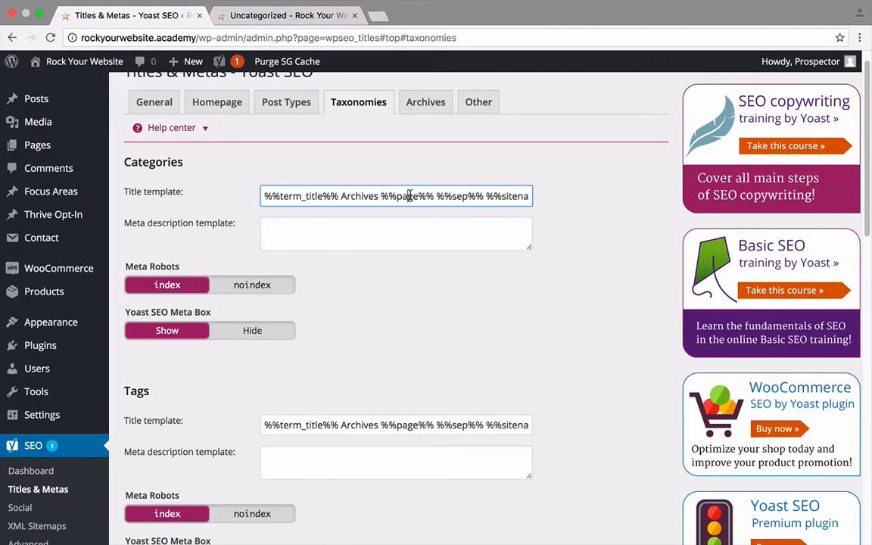
pyautogui.doubleClick(410, 195)
pyautogui.doubleClick(460, 197)
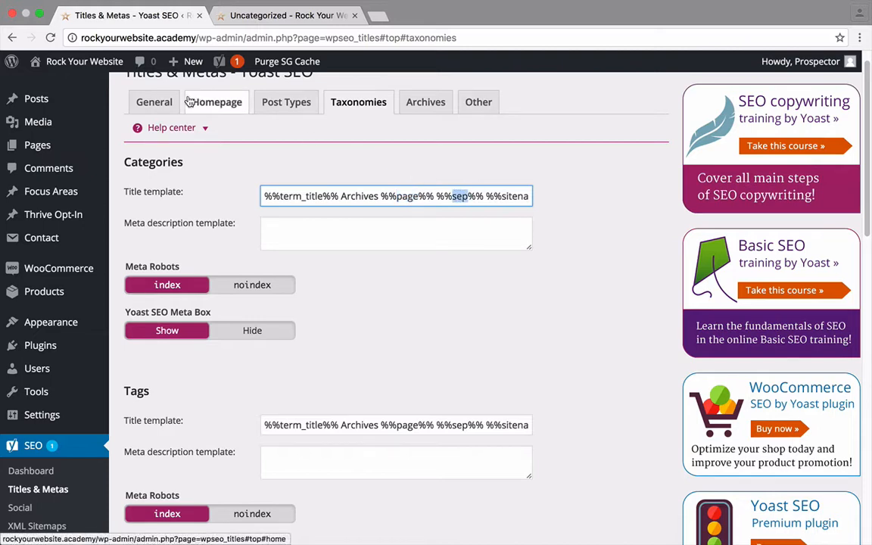
pyautogui.doubleClick(511, 197)
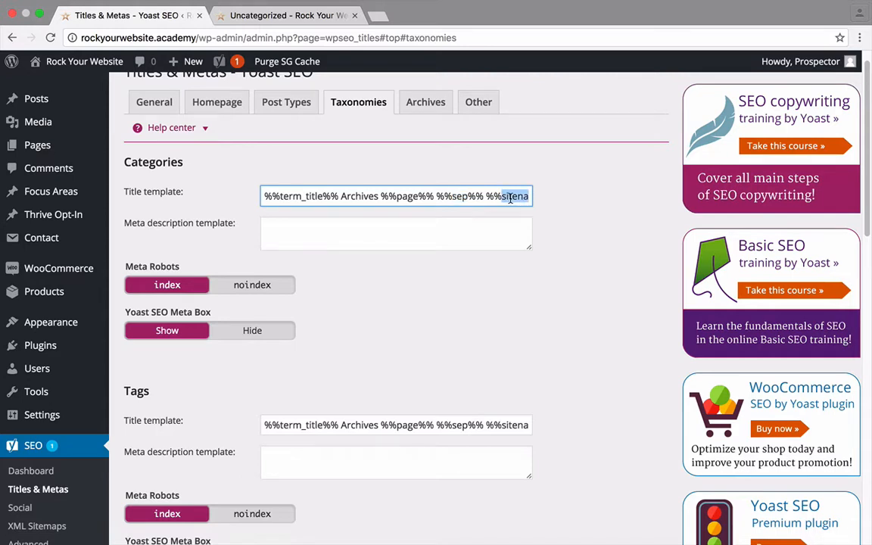
pyautogui.scroll(1, 433, 315)
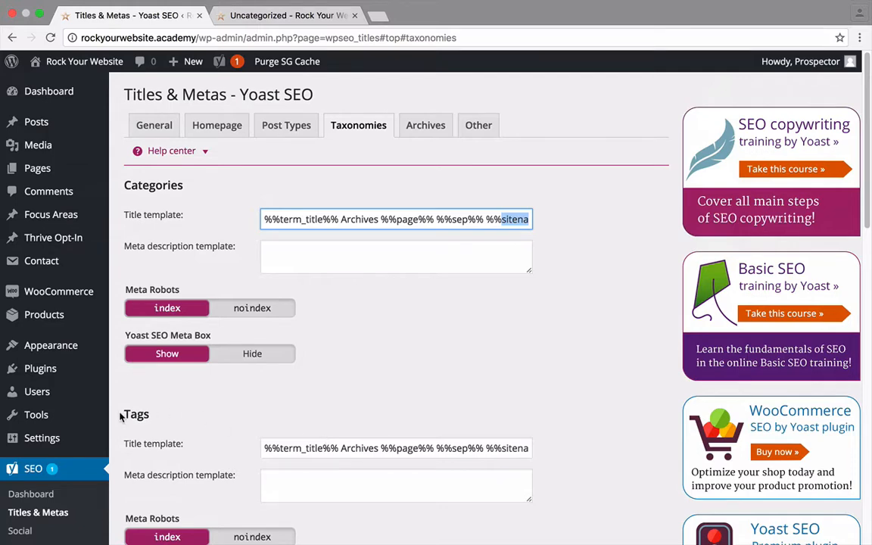
pyautogui.scroll(-1, 339, 438)
pyautogui.scroll(-5, 338, 438)
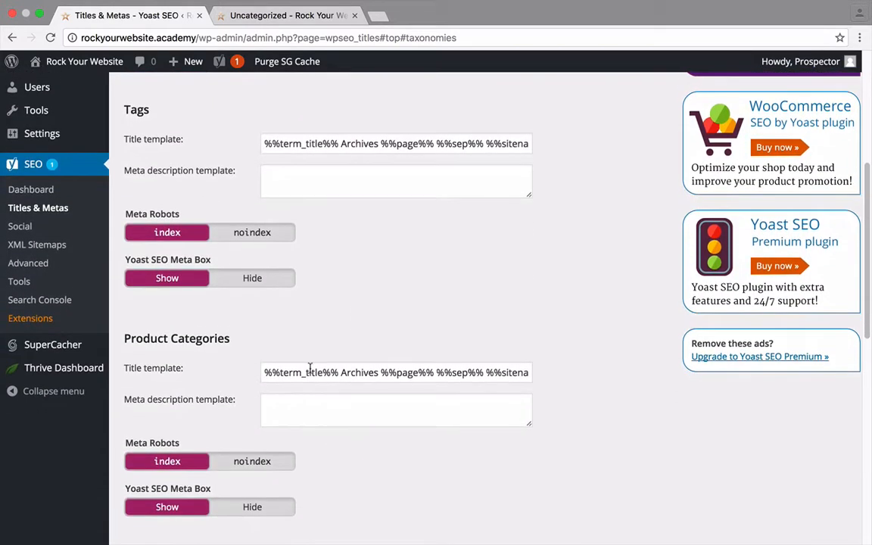
pyautogui.scroll(-5, 416, 409)
pyautogui.scroll(1, 418, 408)
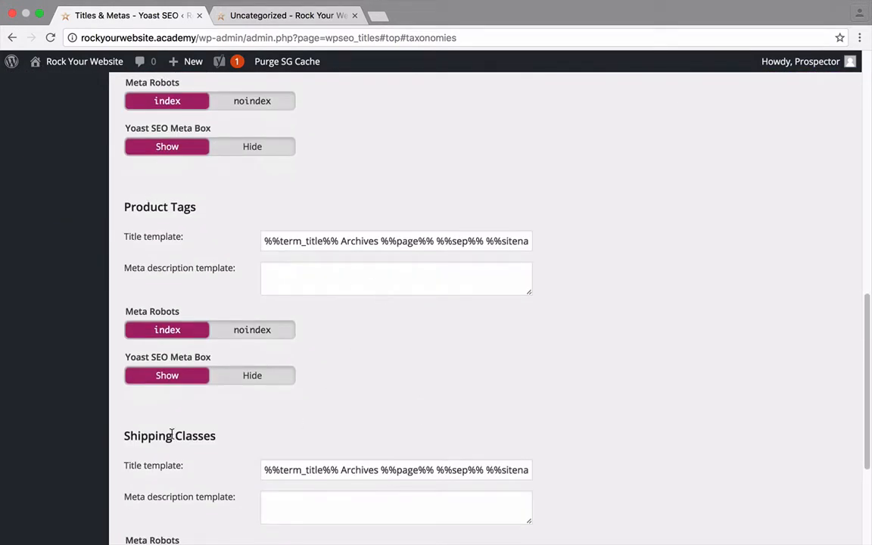
pyautogui.scroll(-3, 352, 446)
# Show the Archives title settings and review the author and date archive templates
pyautogui.scroll(12, 352, 432)
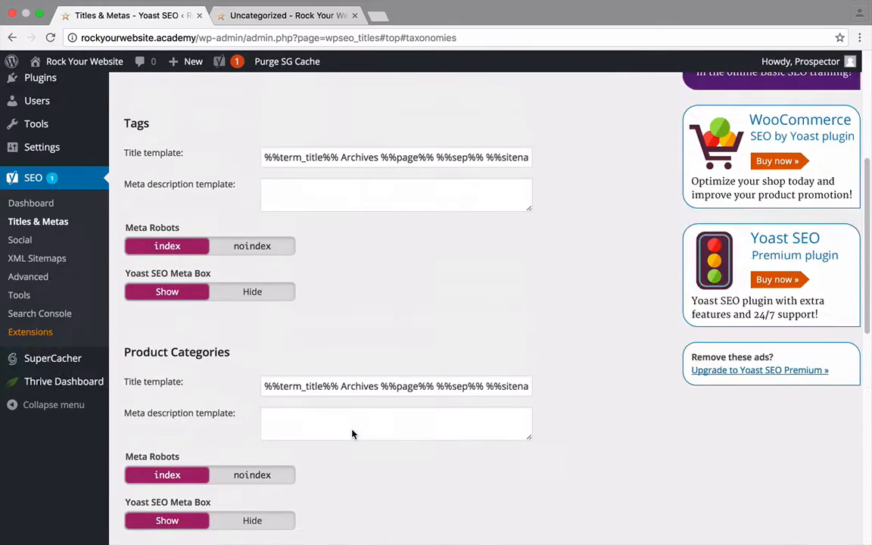
pyautogui.click(421, 132)
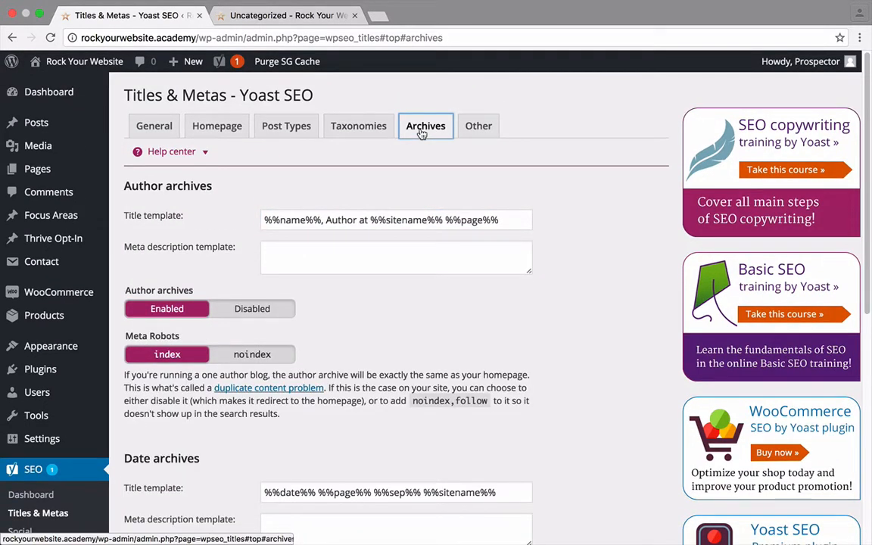
pyautogui.doubleClick(288, 219)
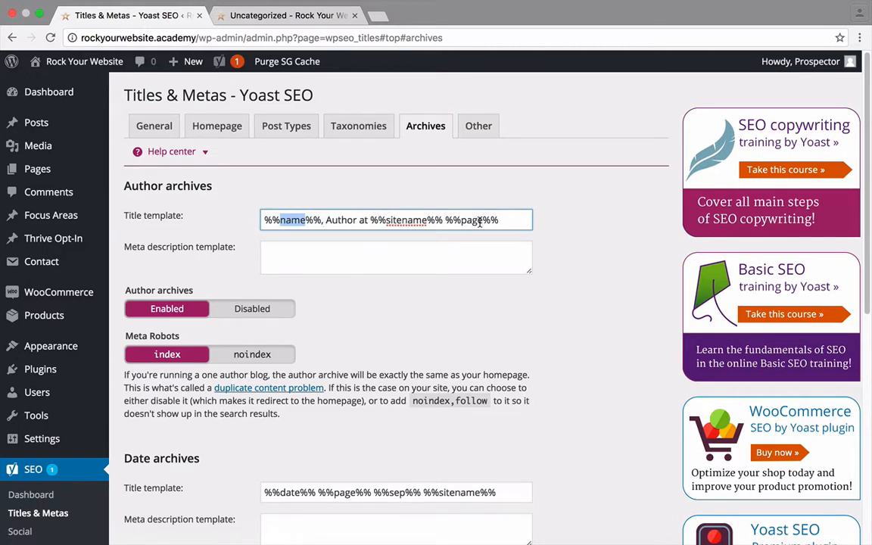
pyautogui.scroll(-3, 436, 301)
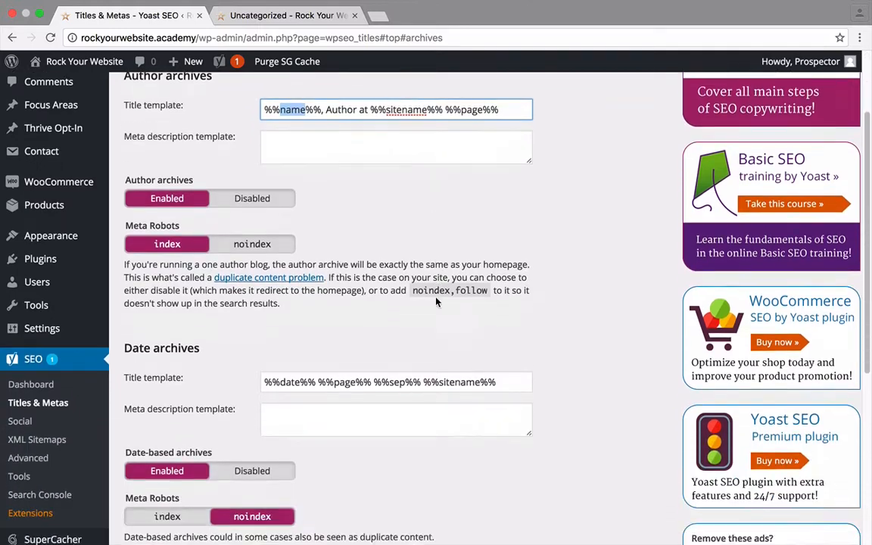
pyautogui.scroll(-4, 436, 301)
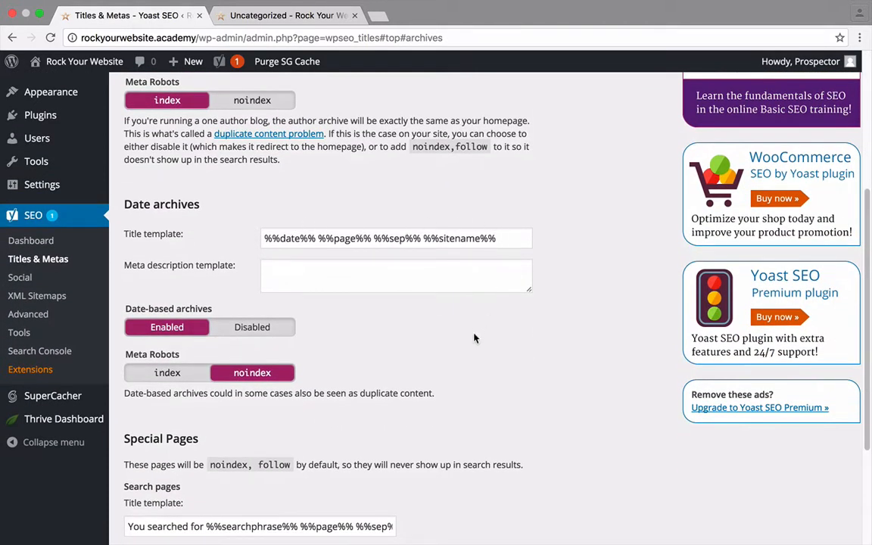
pyautogui.scroll(-2, 473, 338)
pyautogui.scroll(-2, 474, 337)
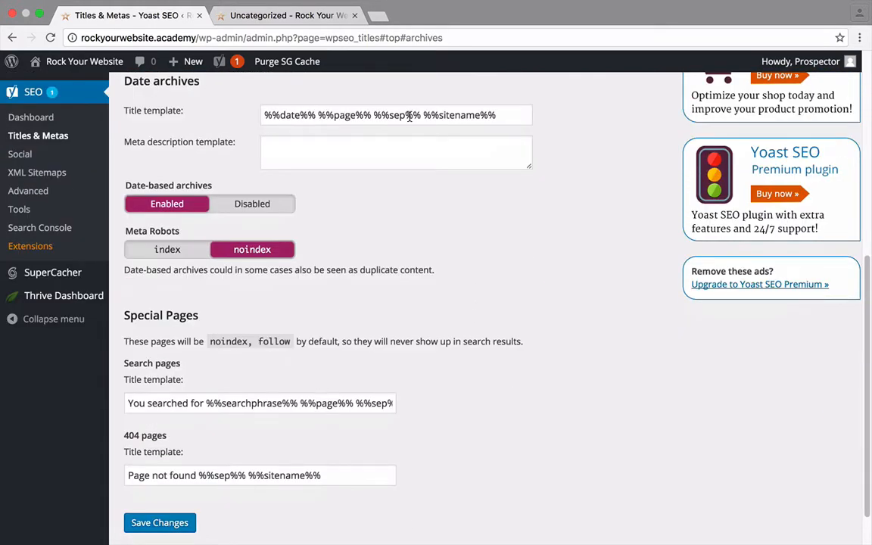
pyautogui.scroll(-2, 480, 241)
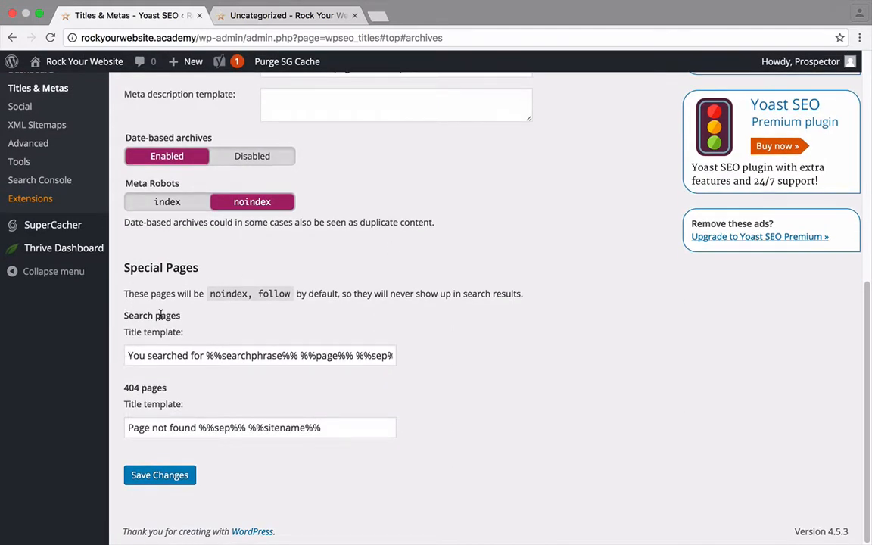
# Examine the search pages title and the 404 template 'Page not found %%sep%% %%sitename%%'
pyautogui.moveTo(127, 356); pyautogui.dragTo(428, 364)
pyautogui.doubleClick(380, 355)
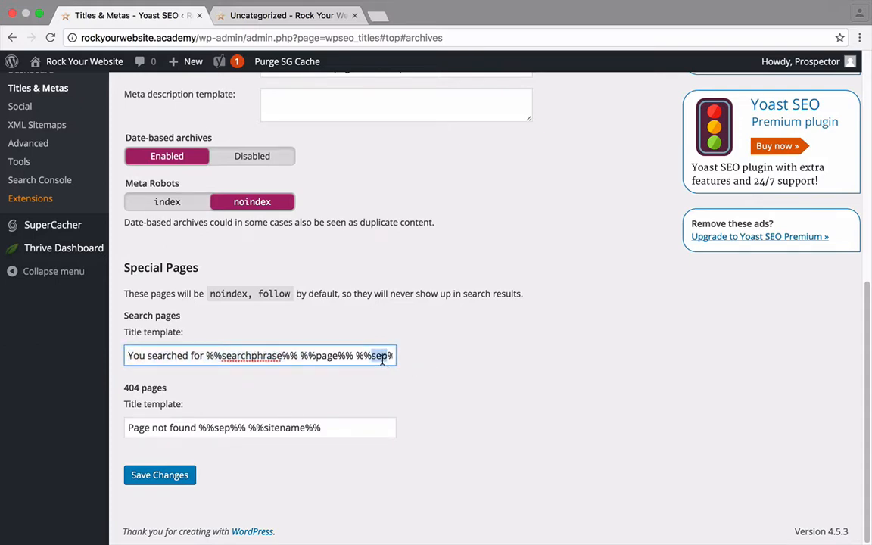
pyautogui.press('Right')
pyautogui.press('Right')
pyautogui.press('Right')
pyautogui.press('Right')
pyautogui.press('Right')
pyautogui.press('Right')
pyautogui.press('Right')
pyautogui.press('Right')
pyautogui.press('Right')
pyautogui.press('Right')
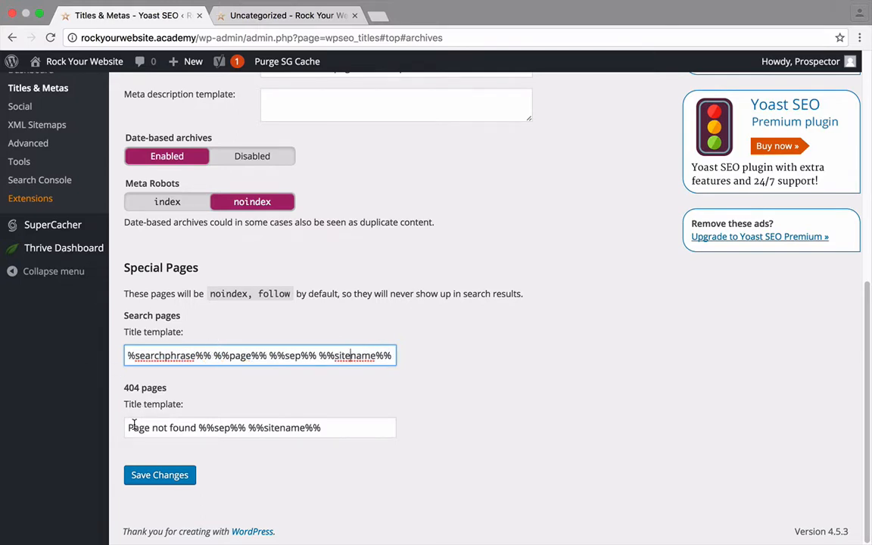
pyautogui.moveTo(129, 428); pyautogui.dragTo(336, 428)
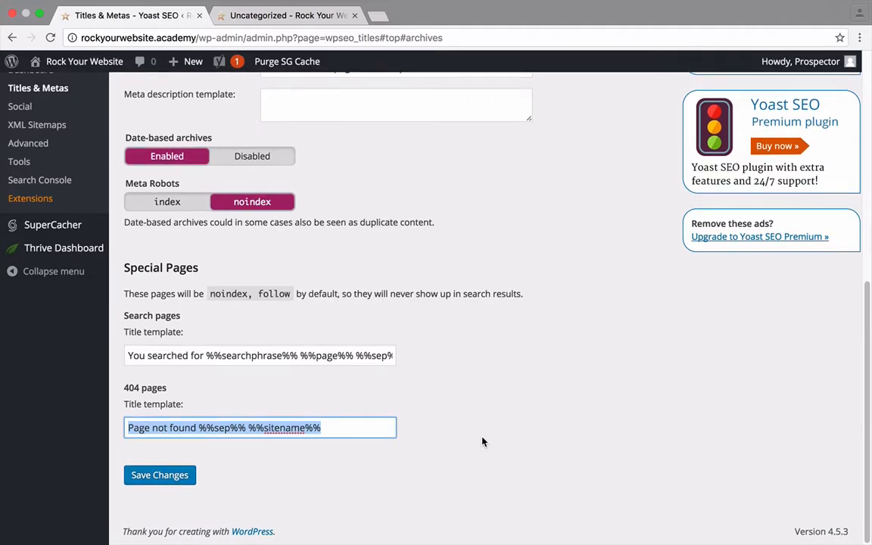
pyautogui.scroll(8, 483, 441)
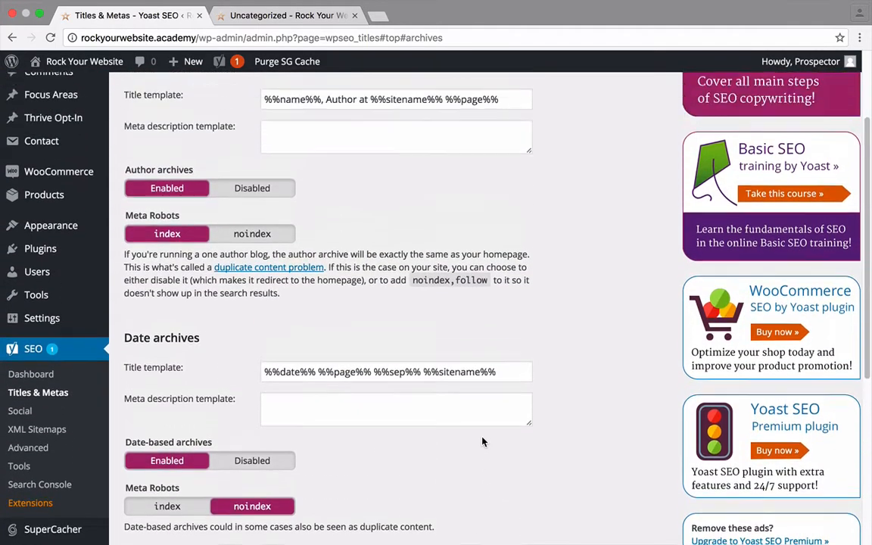
# Review Yoast's sitewide meta settings under the Other tab
pyautogui.scroll(2, 482, 441)
pyautogui.click(478, 126)
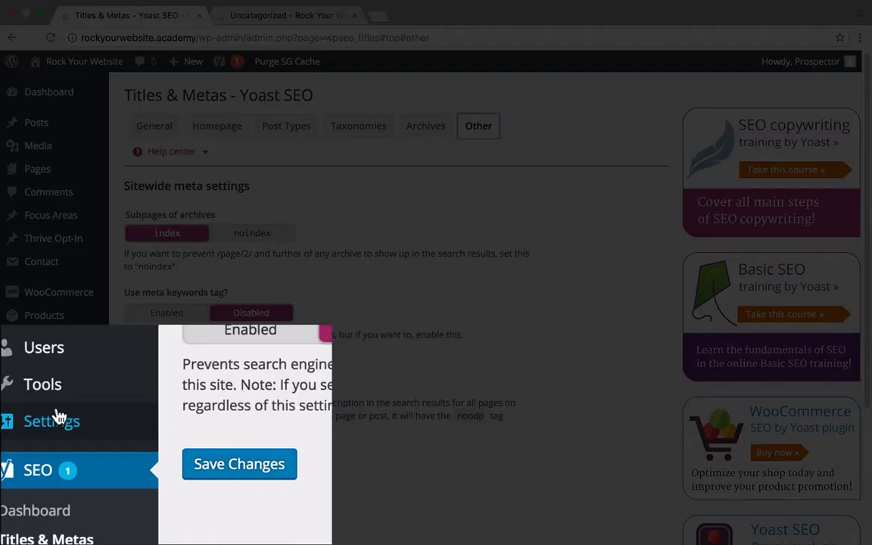
pyautogui.moveTo(47, 439)
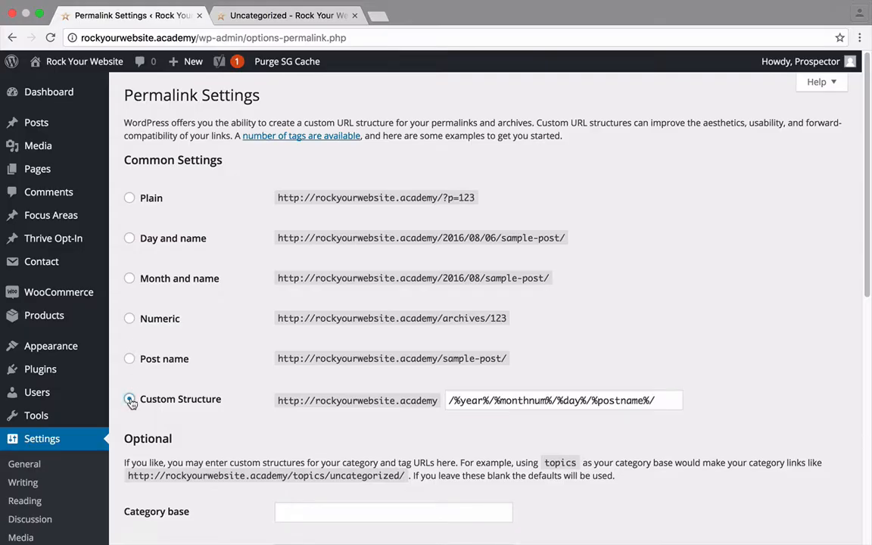
# Replace the date part of the custom permalink structure, making it /%category%/%postname%/
pyautogui.click(130, 401)
pyautogui.moveTo(588, 399); pyautogui.dragTo(443, 402)
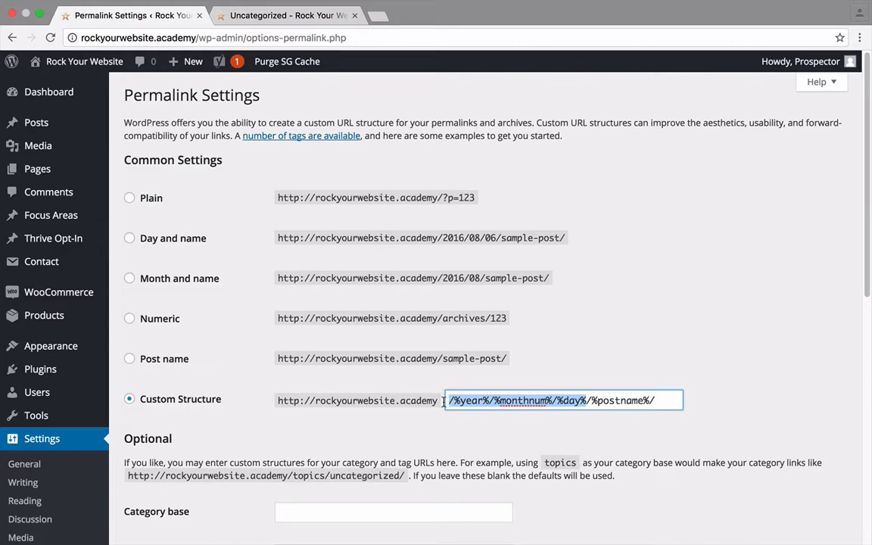
pyautogui.press('BackSpace')
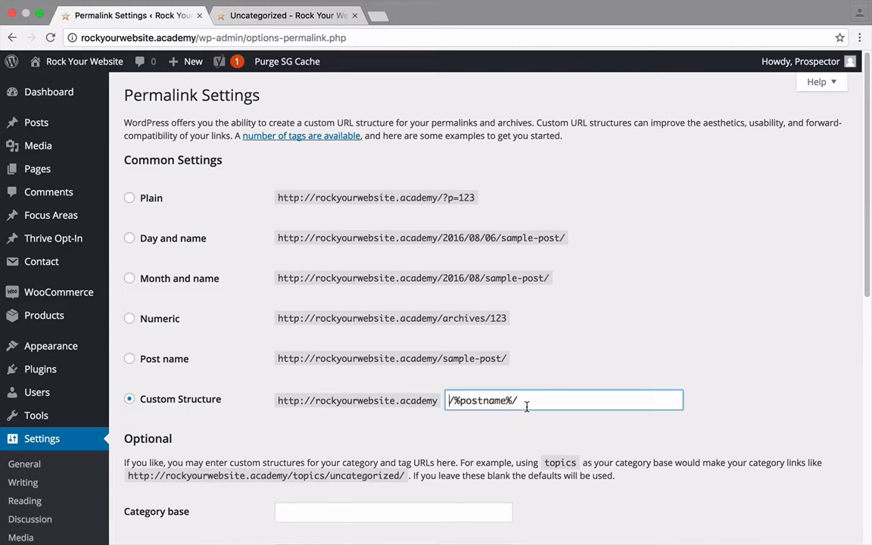
pyautogui.write('/%category%/')
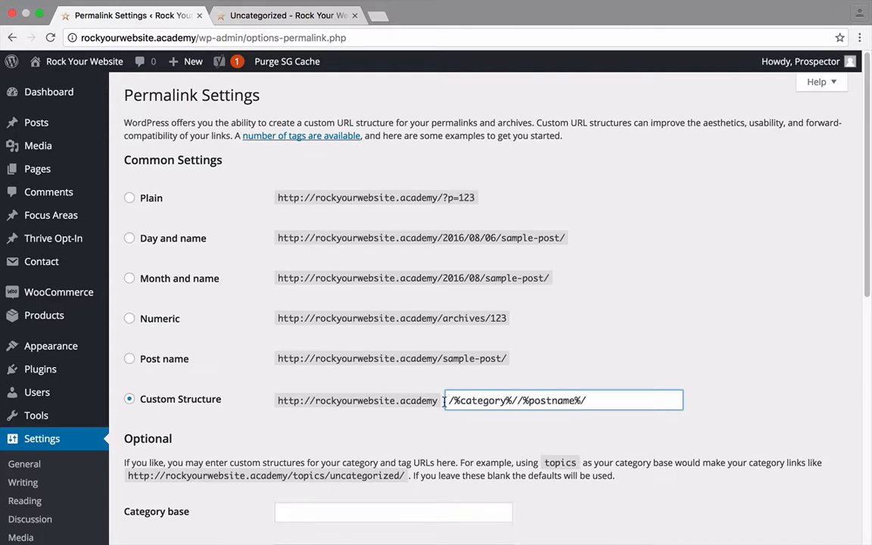
pyautogui.press('BackSpace')
pyautogui.scroll(-1, 521, 342)
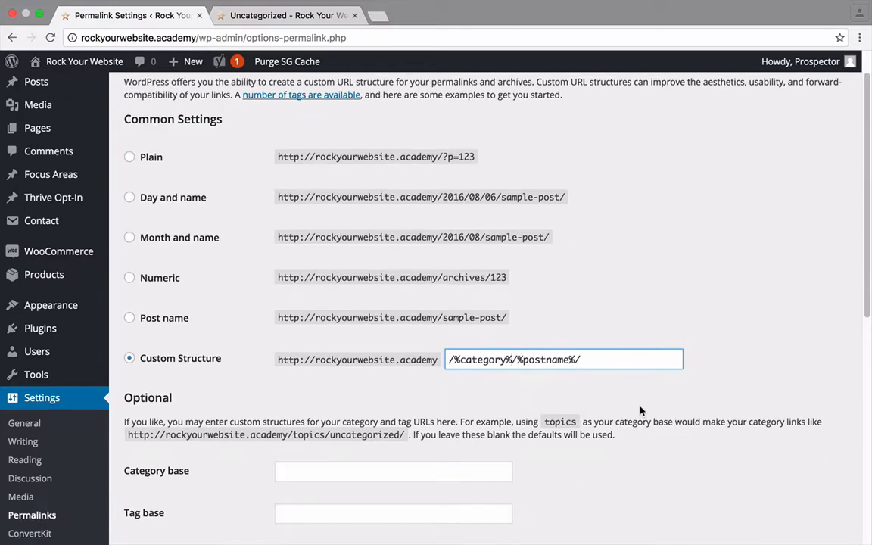
# Compare the category structure against the Plain and Month and name permalink examples
pyautogui.doubleClick(544, 359)
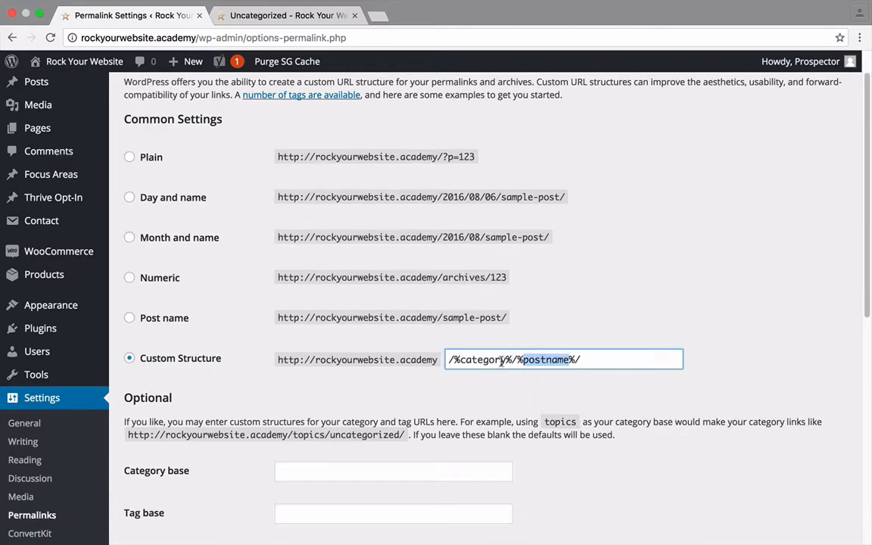
pyautogui.doubleClick(484, 360)
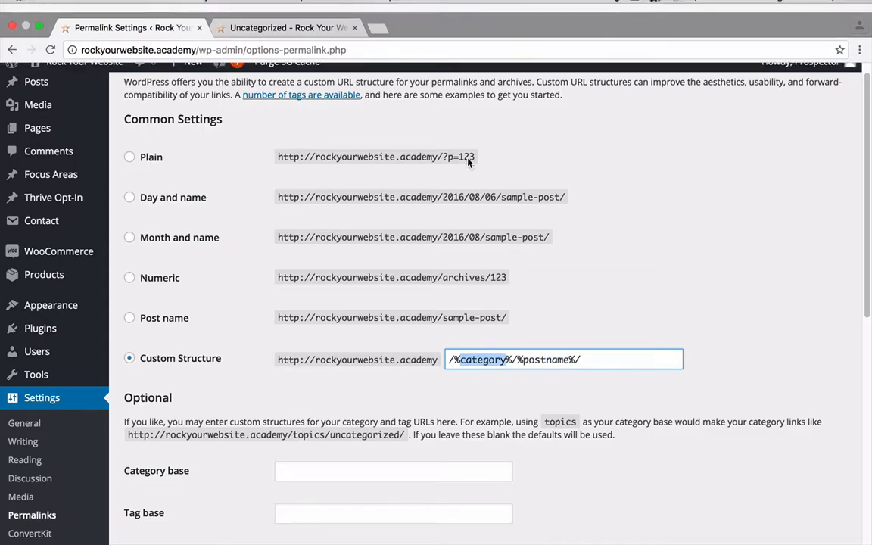
pyautogui.moveTo(477, 157); pyautogui.dragTo(443, 156)
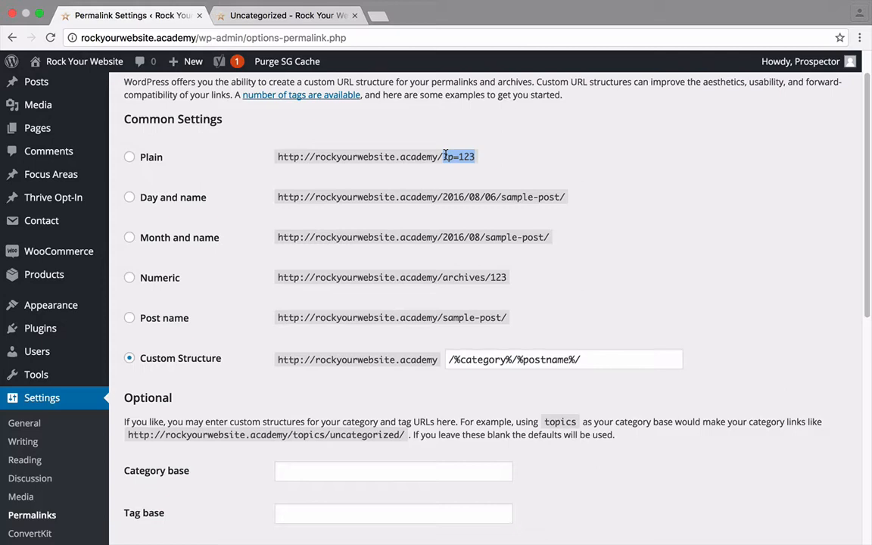
pyautogui.click(483, 236)
pyautogui.moveTo(483, 237); pyautogui.dragTo(442, 237)
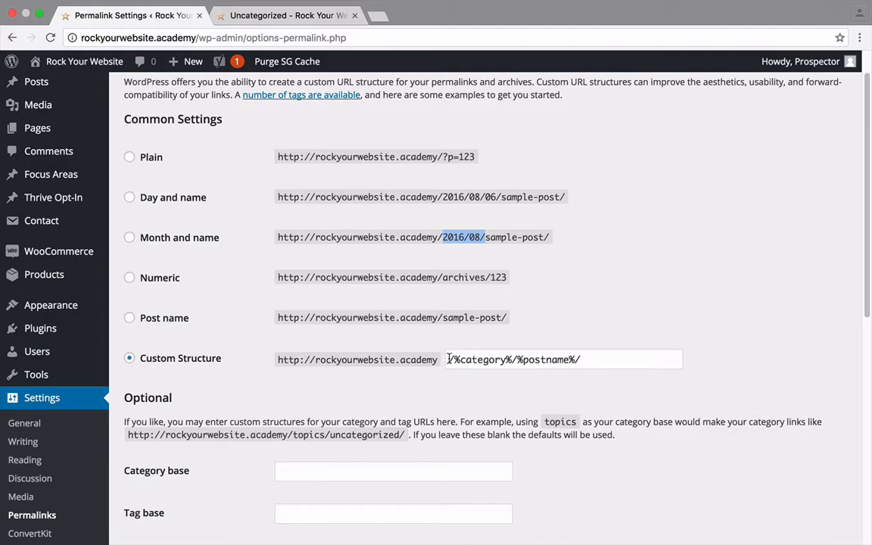
pyautogui.scroll(-1, 652, 139)
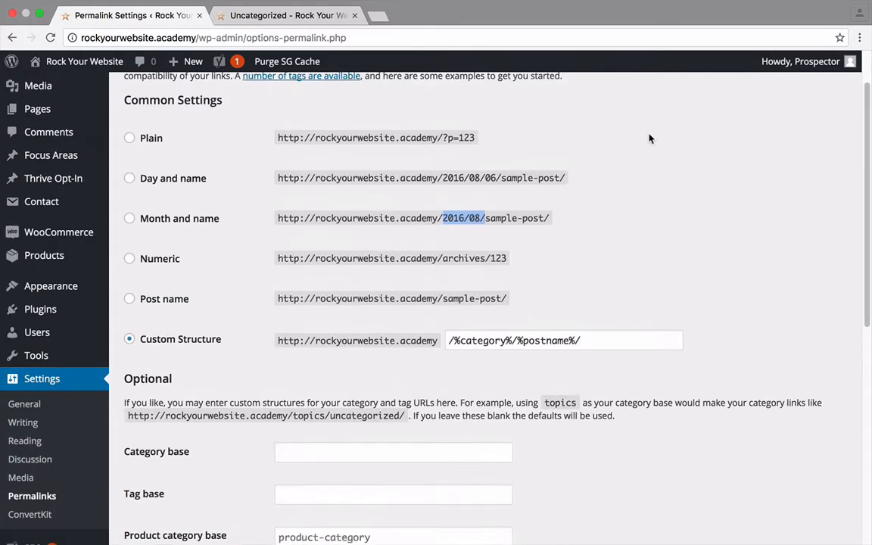
pyautogui.scroll(3, 649, 138)
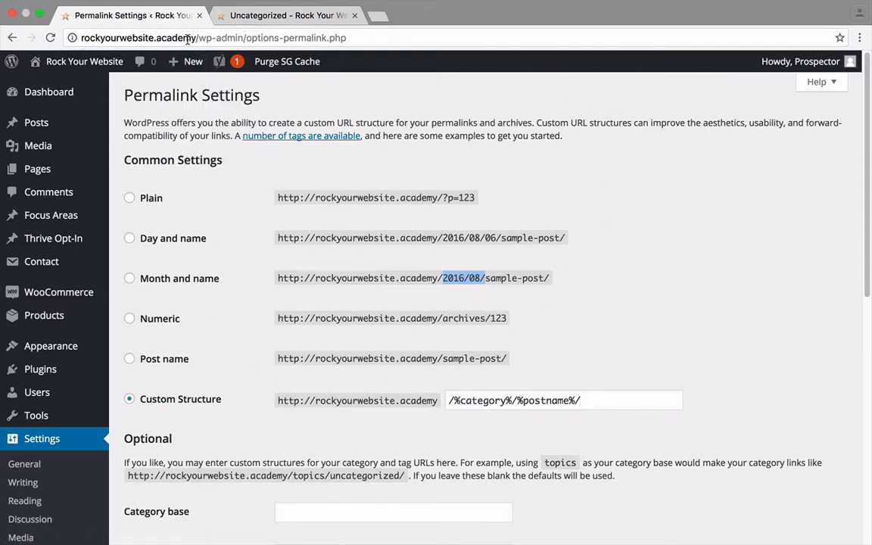
pyautogui.click(81, 40)
pyautogui.click(81, 37)
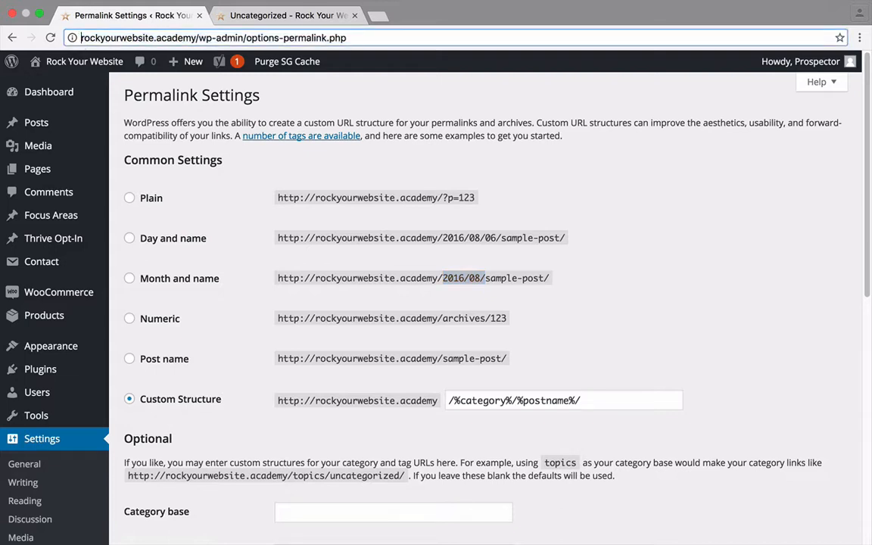
pyautogui.write('class.')
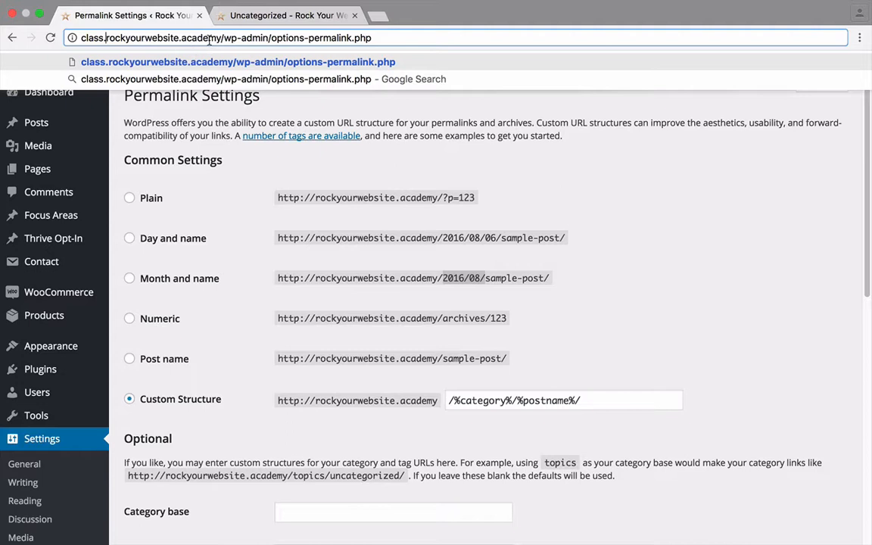
pyautogui.doubleClick(96, 38)
pyautogui.press('BackSpace')
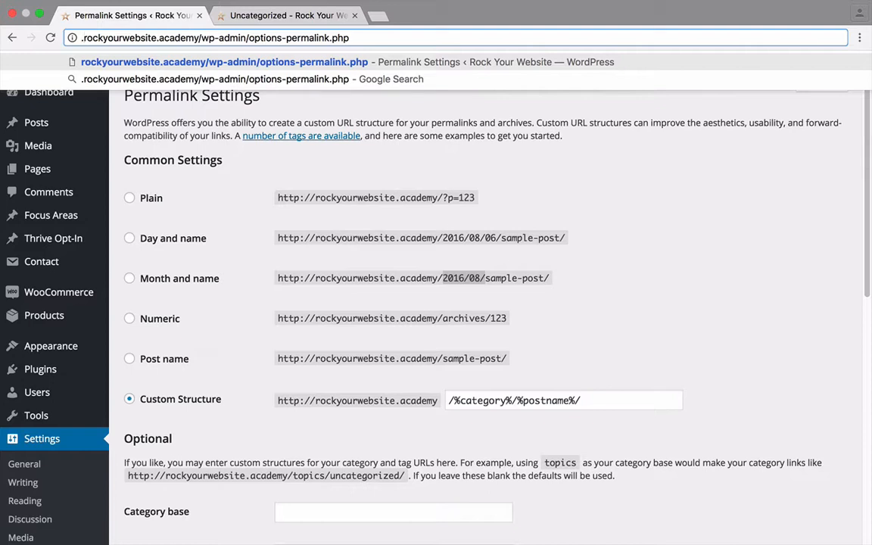
pyautogui.press('Delete')
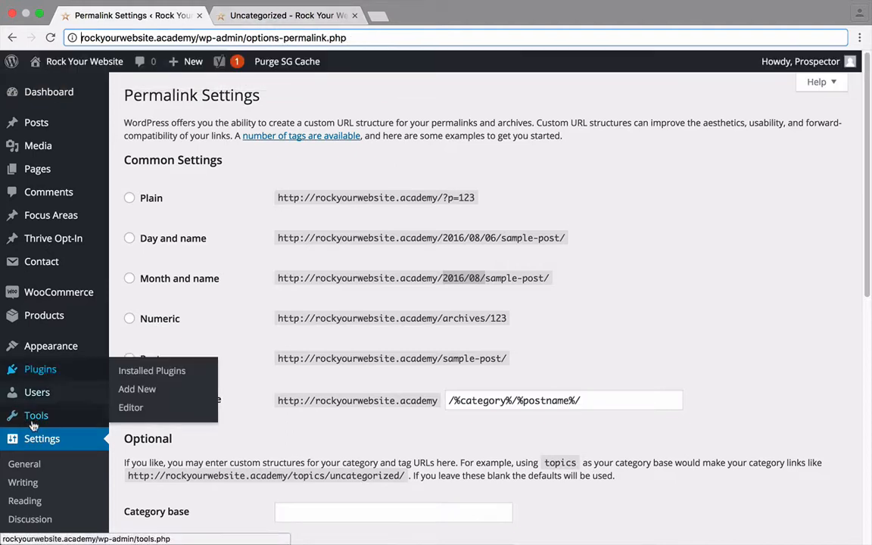
pyautogui.click(21, 463)
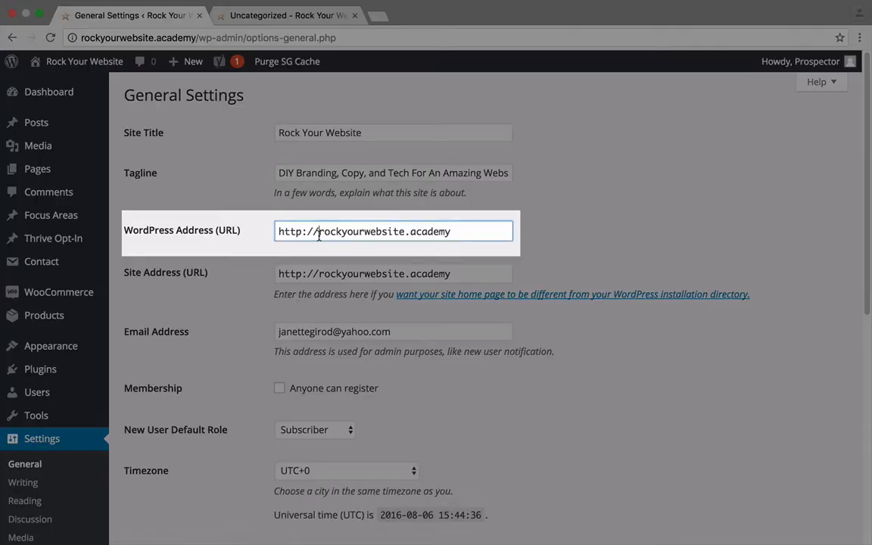
pyautogui.click(318, 232)
pyautogui.write('www.rockyourwebsite.academy')
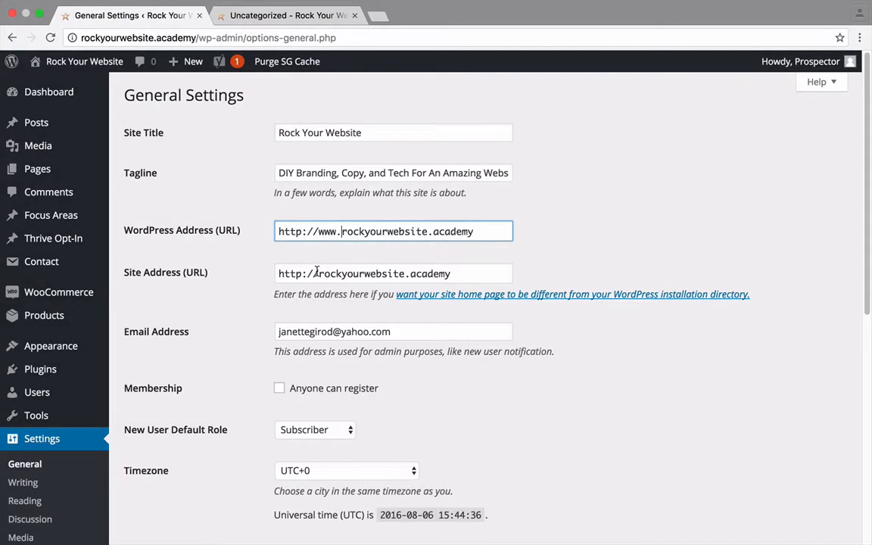
pyautogui.click(317, 274)
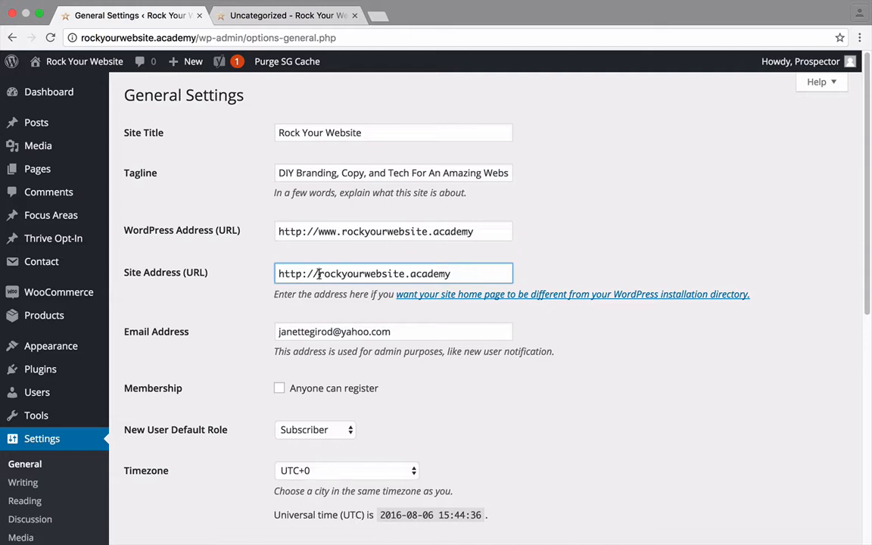
pyautogui.write('www')
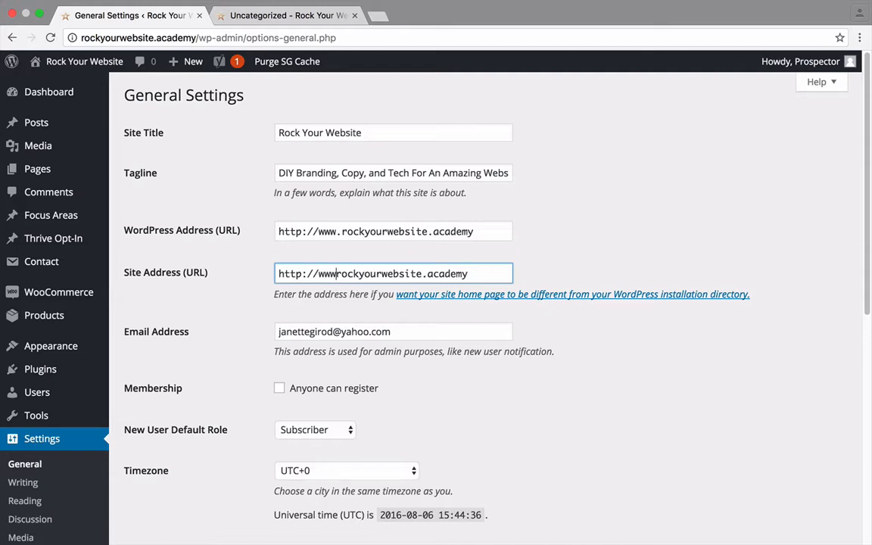
pyautogui.write('.')
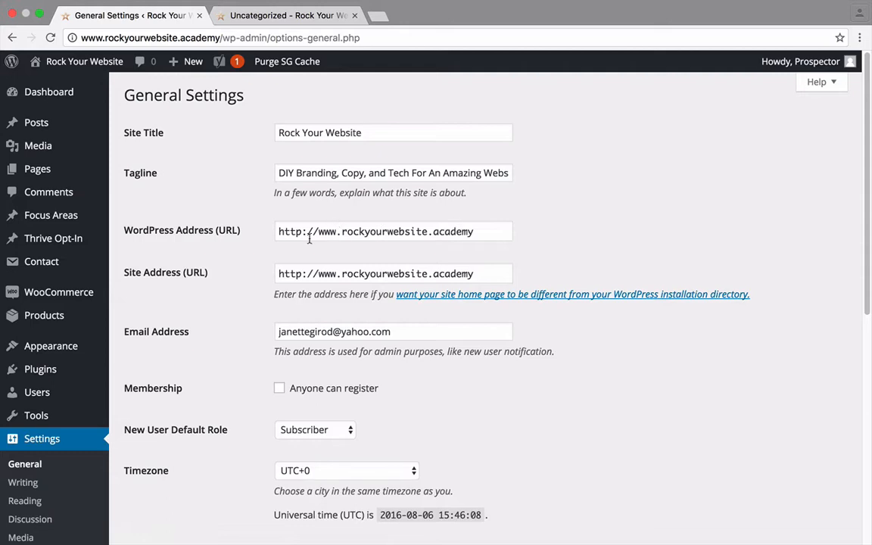
pyautogui.scroll(-5, 390, 269)
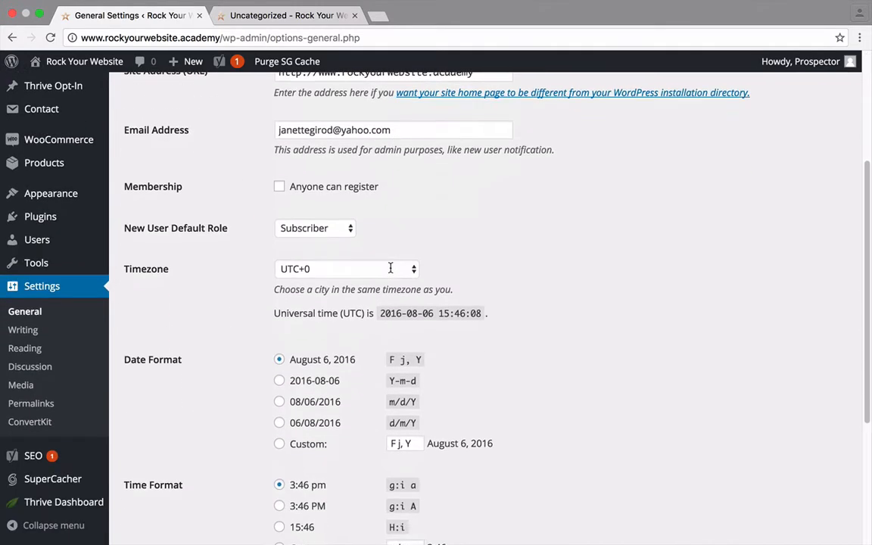
pyautogui.scroll(-5, 390, 268)
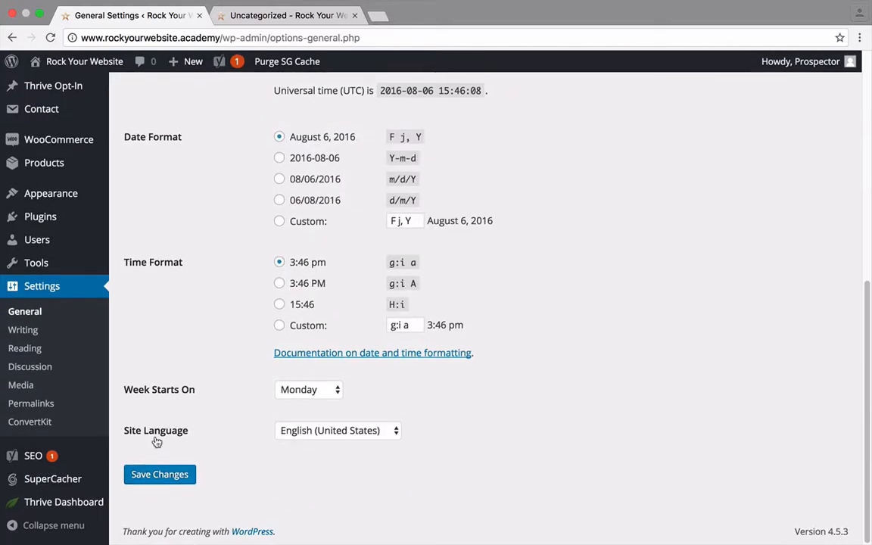
pyautogui.click(156, 475)
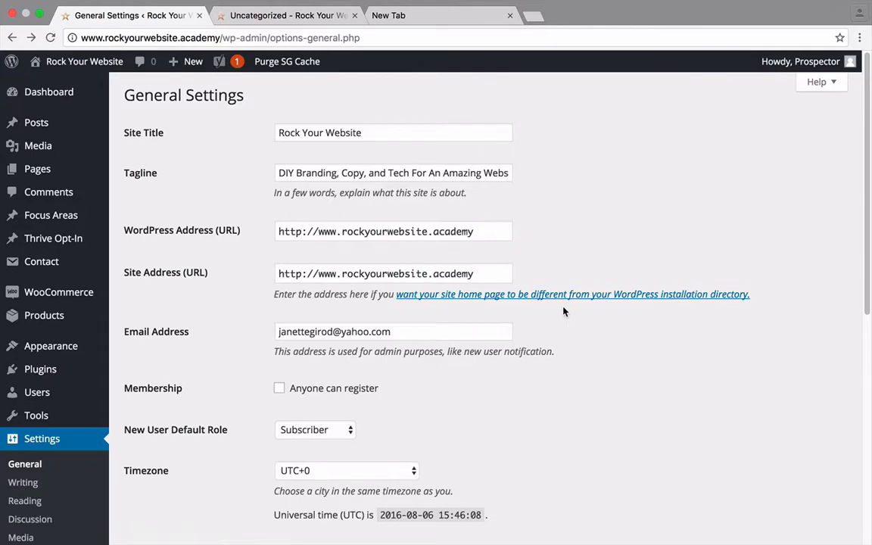
pyautogui.scroll(-3, 563, 311)
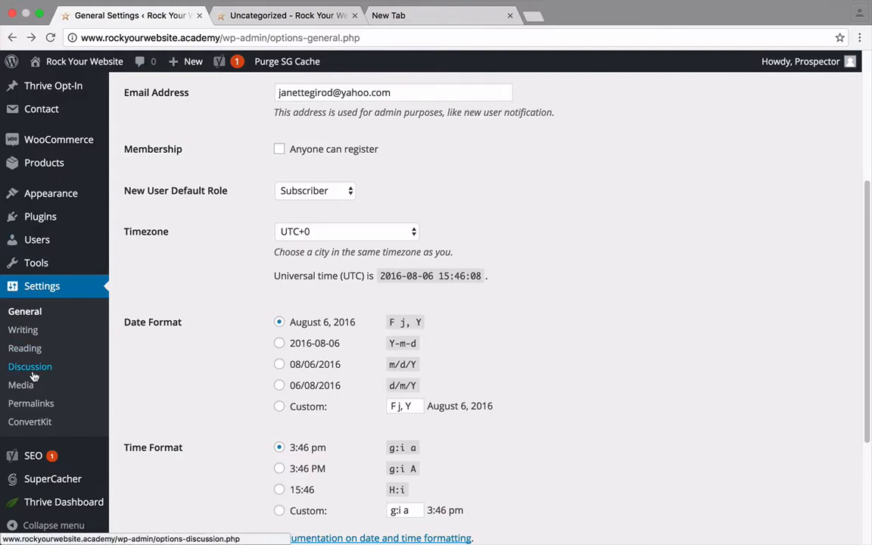
pyautogui.moveTo(29, 458)
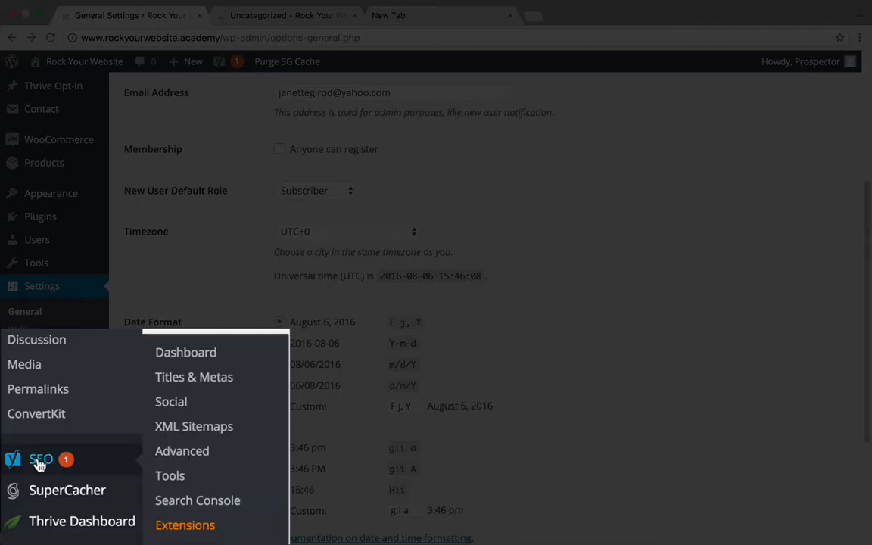
# Open Yoast's Search Console settings and request a Google authorization code
pyautogui.click(194, 500)
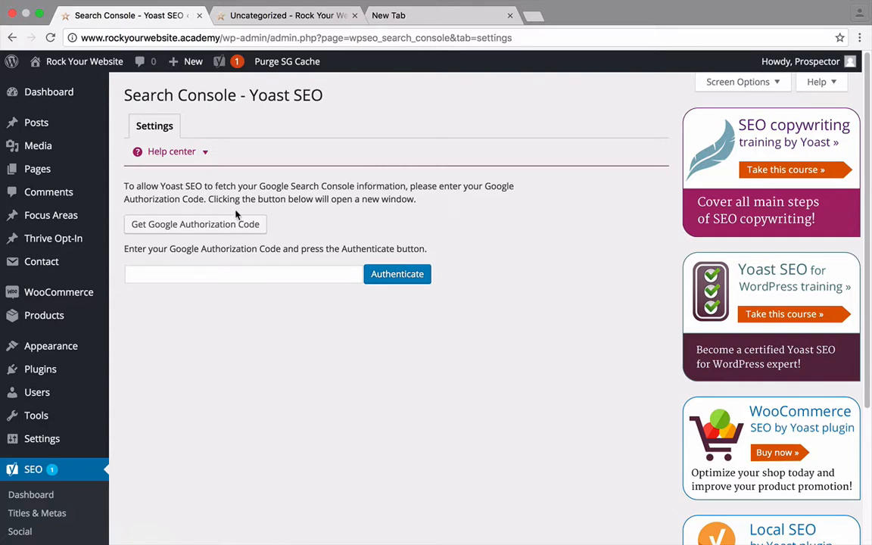
pyautogui.click(169, 229)
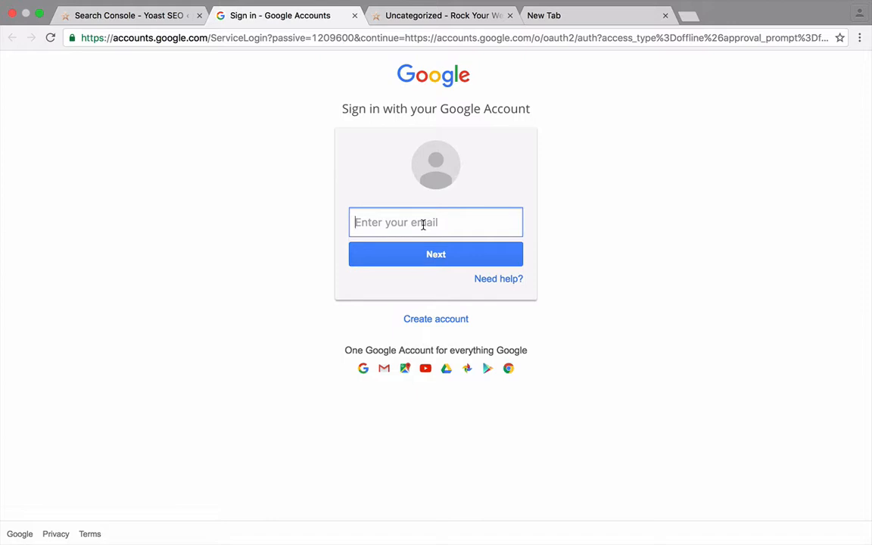
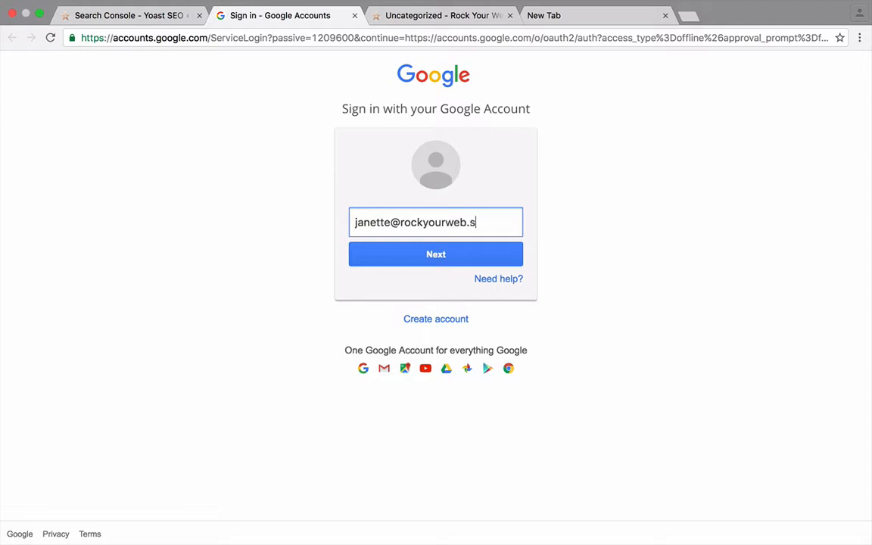
# Sign in to Google with the account e-mail and password
pyautogui.click(433, 258)
pyautogui.write('••••••••••••')
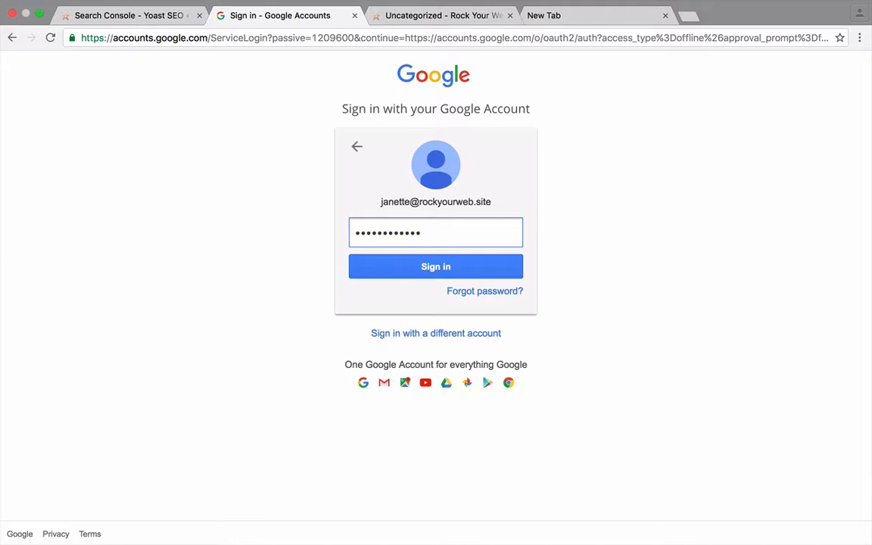
pyautogui.click(479, 265)
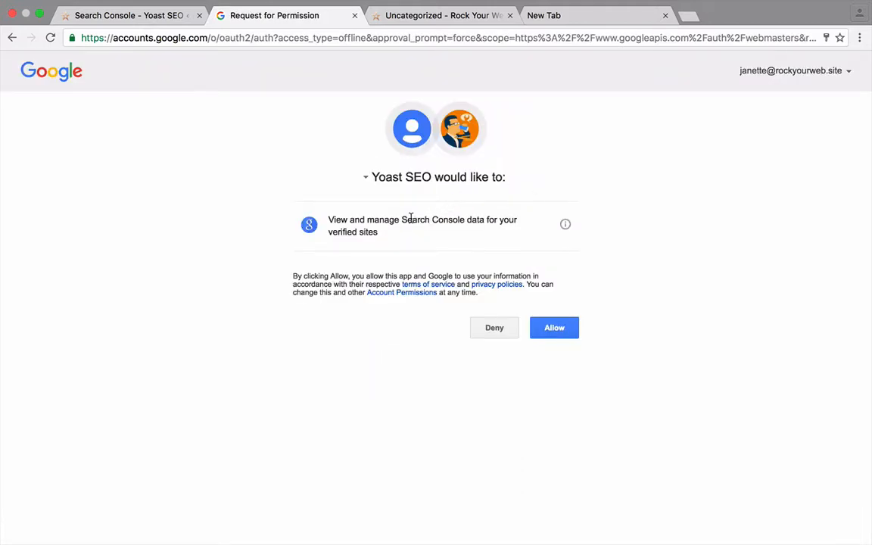
# Allow Yoast SEO to manage Search Console data and select the issued authorization code
pyautogui.click(555, 327)
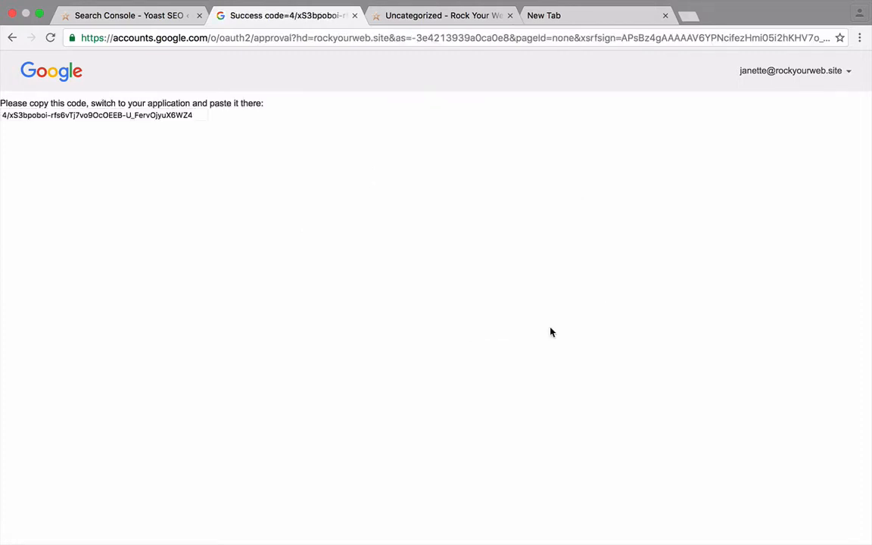
pyautogui.click(150, 116)
pyautogui.hotkey('ctrl', 'c')
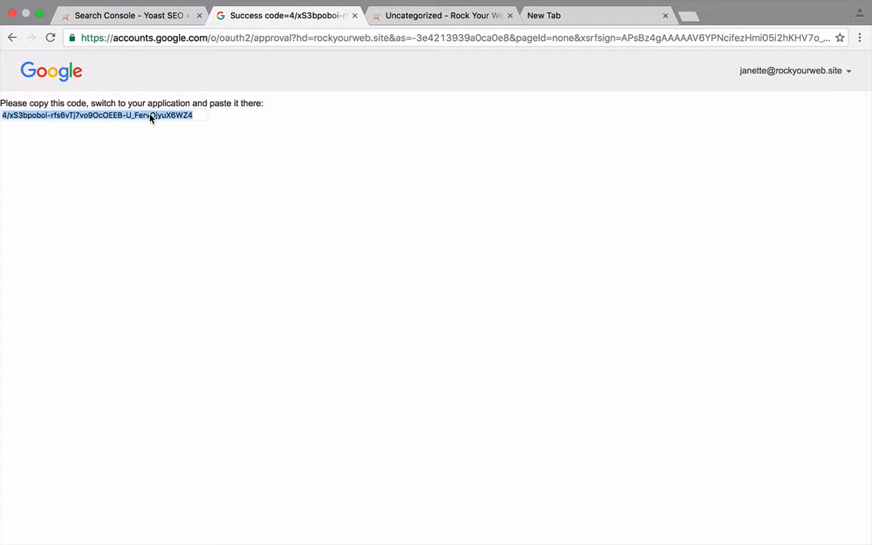
pyautogui.click(136, 13)
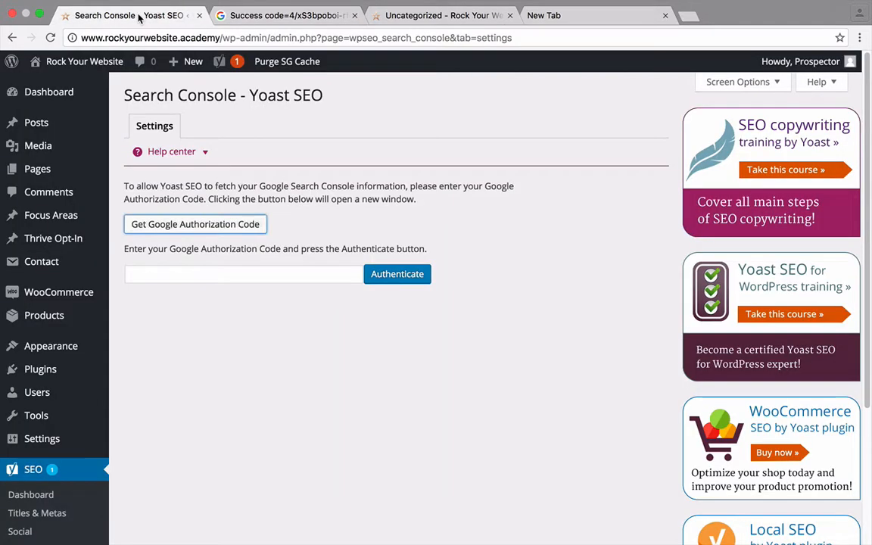
# Paste the Google authorization code into Yoast's code field and authenticate
pyautogui.click(224, 275)
pyautogui.hotkey('ctrl', 'v')
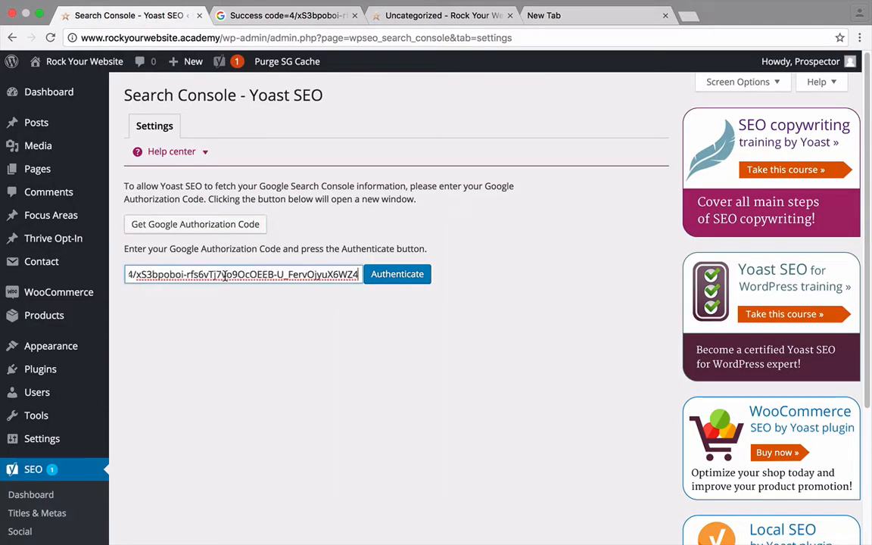
pyautogui.click(401, 276)
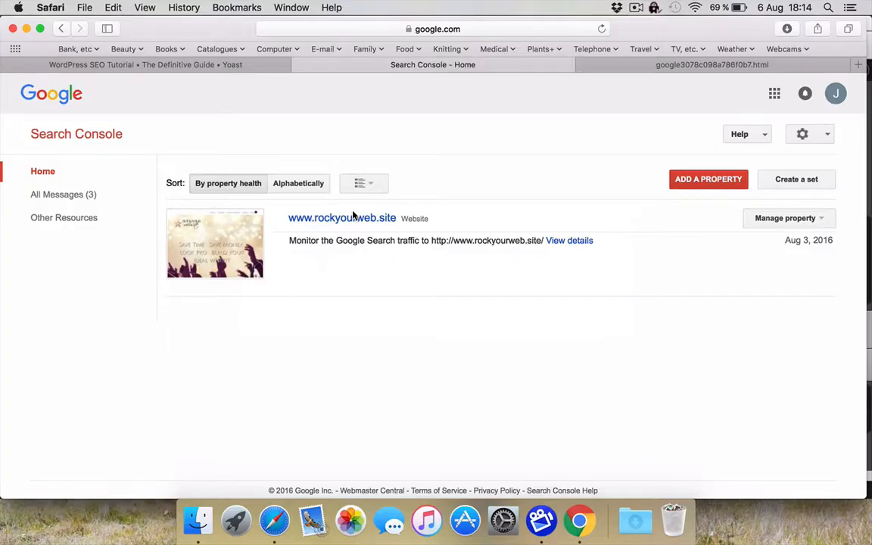
pyautogui.click(72, 135)
pyautogui.click(436, 29)
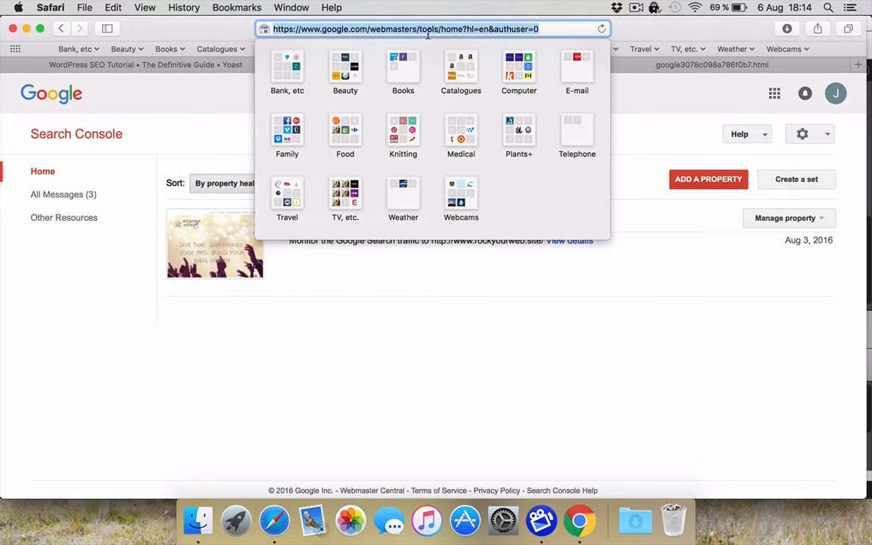
pyautogui.click(149, 138)
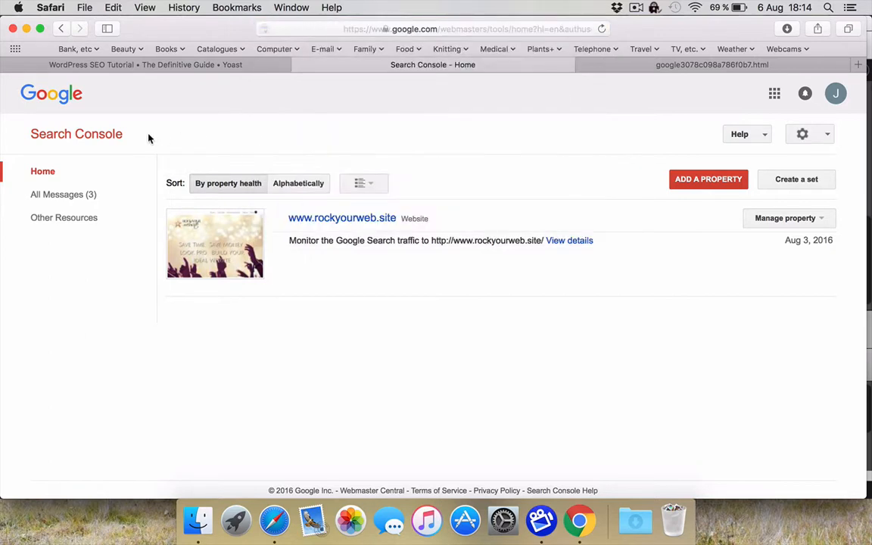
pyautogui.click(705, 181)
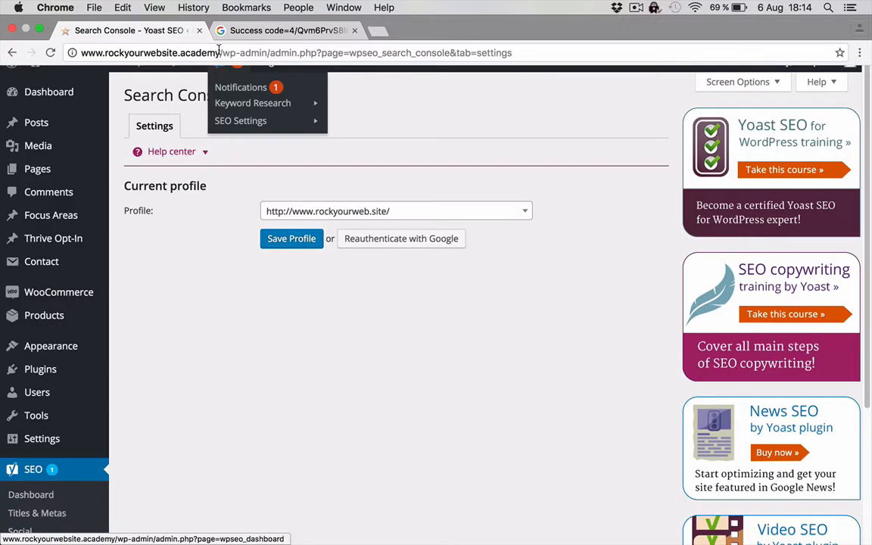
pyautogui.doubleClick(218, 53)
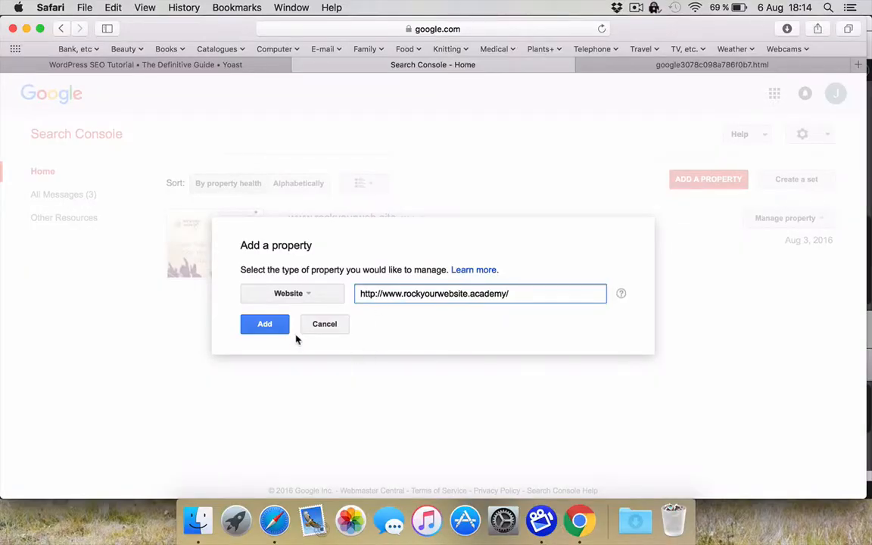
pyautogui.click(270, 326)
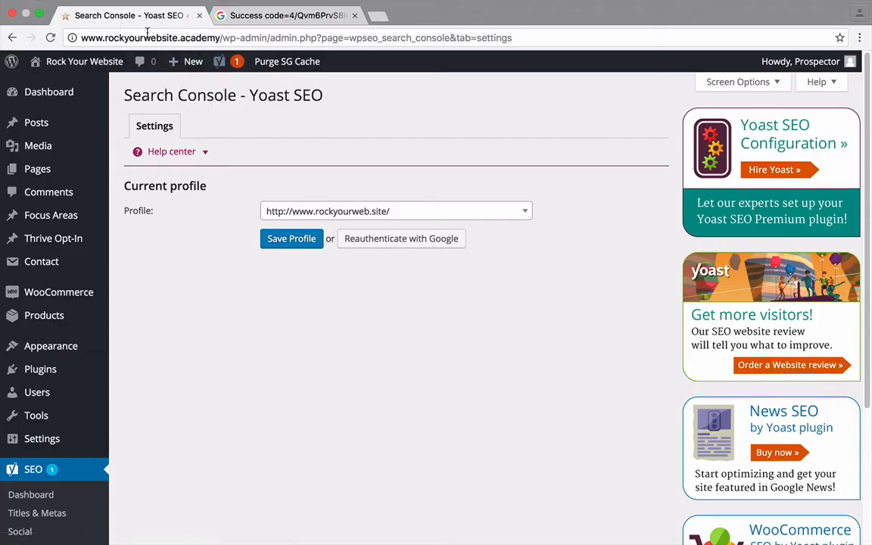
# Select the rockyourwebsite.academy profile in Yoast's Search Console settings and save it
pyautogui.click(50, 37)
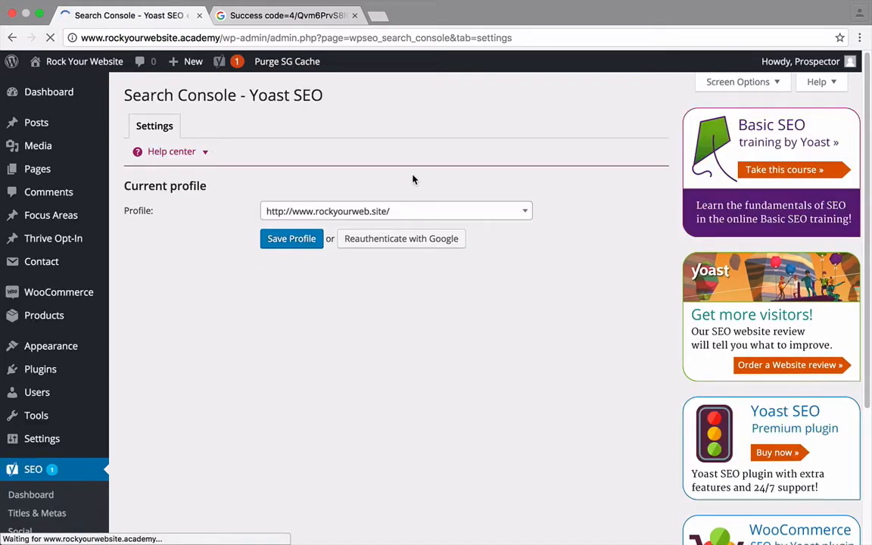
pyautogui.click(399, 212)
pyautogui.click(354, 255)
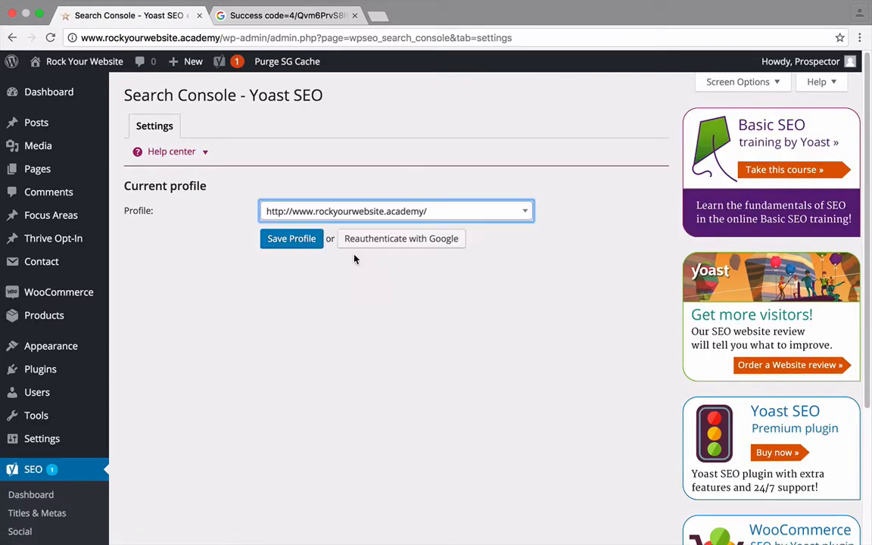
pyautogui.click(302, 241)
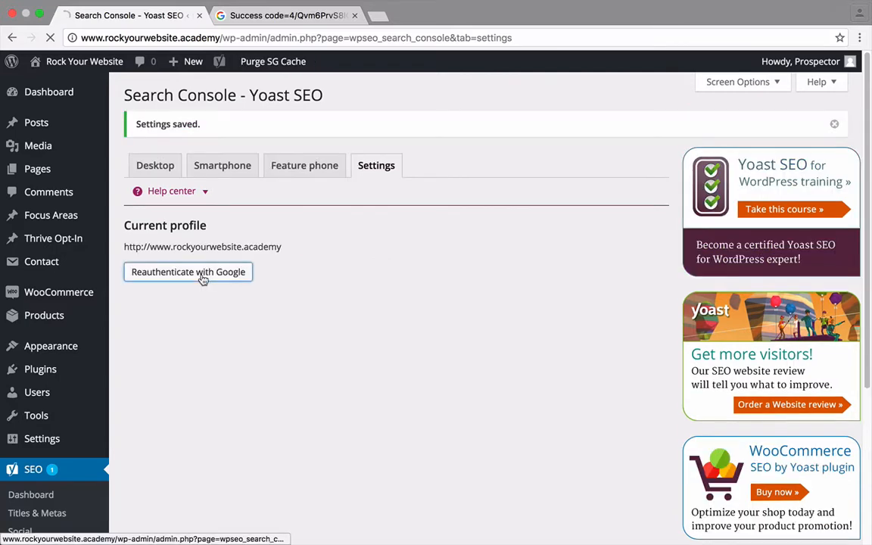
# Reauthenticate with Google, allowing access and submitting the new authorization code
pyautogui.click(201, 277)
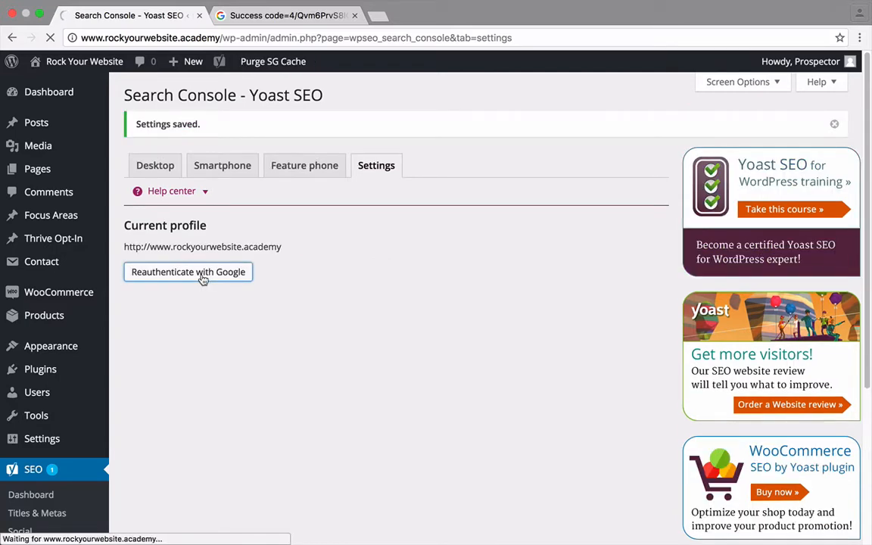
pyautogui.click(227, 253)
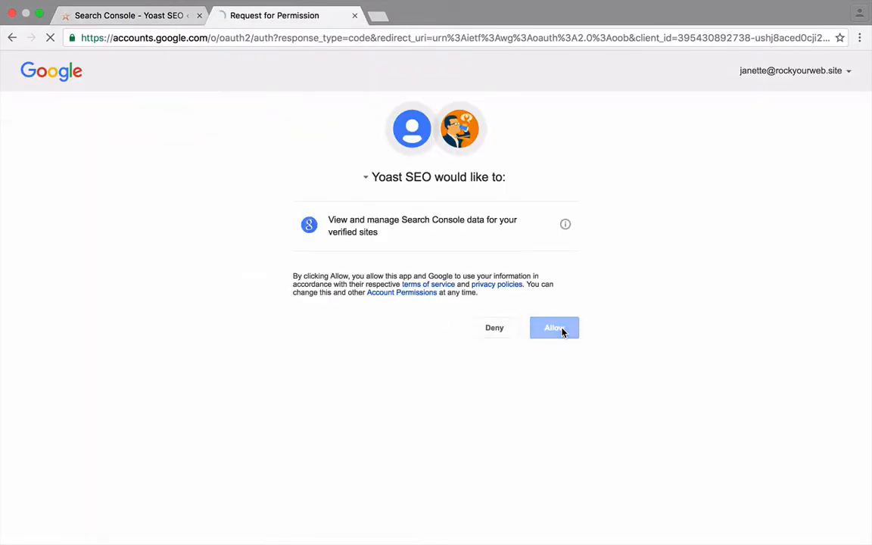
pyautogui.click(132, 15)
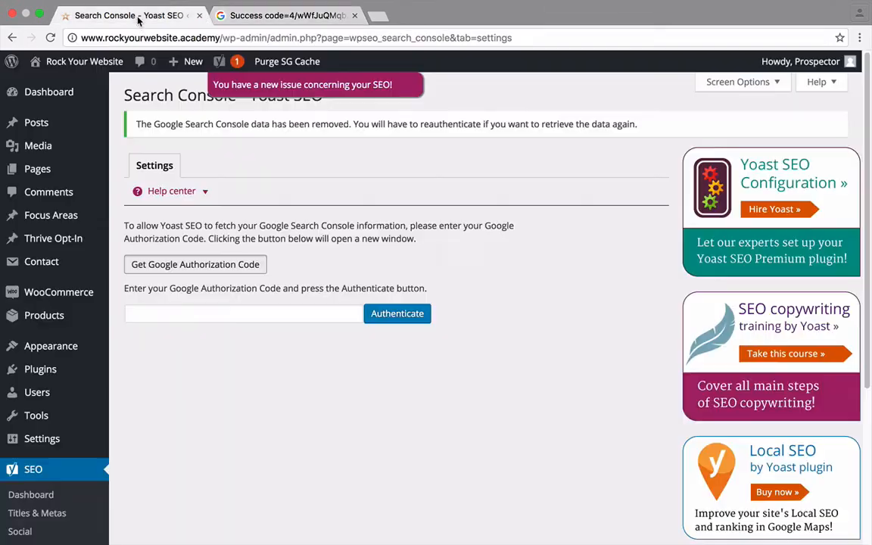
pyautogui.click(184, 310)
pyautogui.click(391, 306)
# Choose the rockyourwebsite.academy profile again and save it as the current profile
pyautogui.click(378, 211)
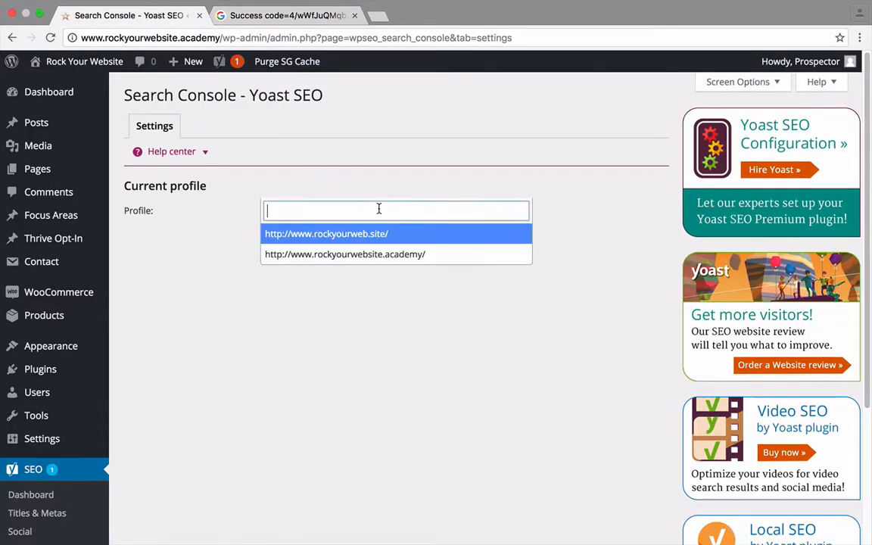
pyautogui.click(325, 253)
pyautogui.click(300, 240)
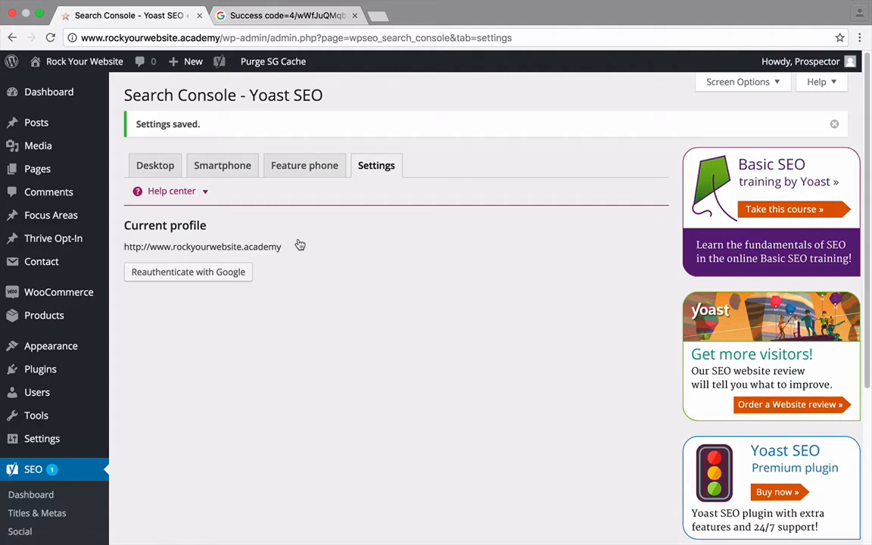
pyautogui.moveTo(634, 26)
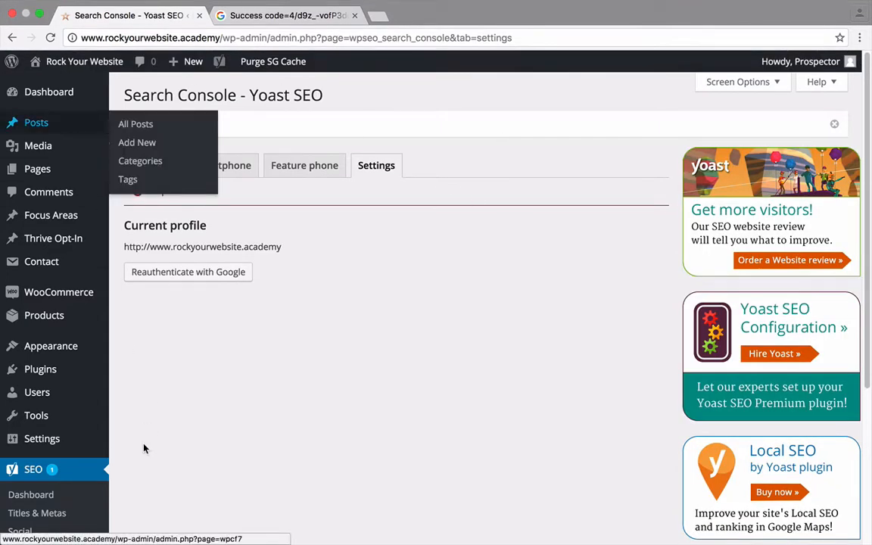
# Open Yoast's XML Sitemaps settings, view the generated sitemap index, then show the User sitemap tab
pyautogui.scroll(-4, 83, 464)
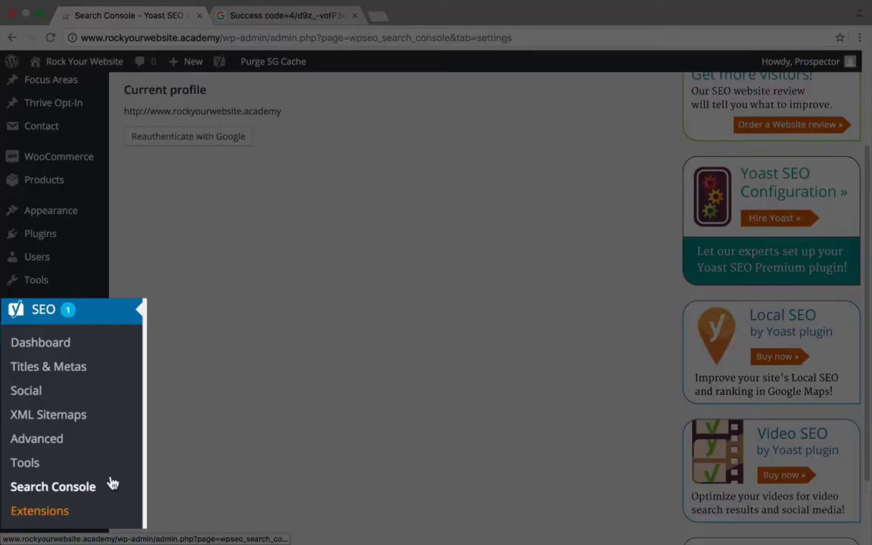
pyautogui.click(21, 416)
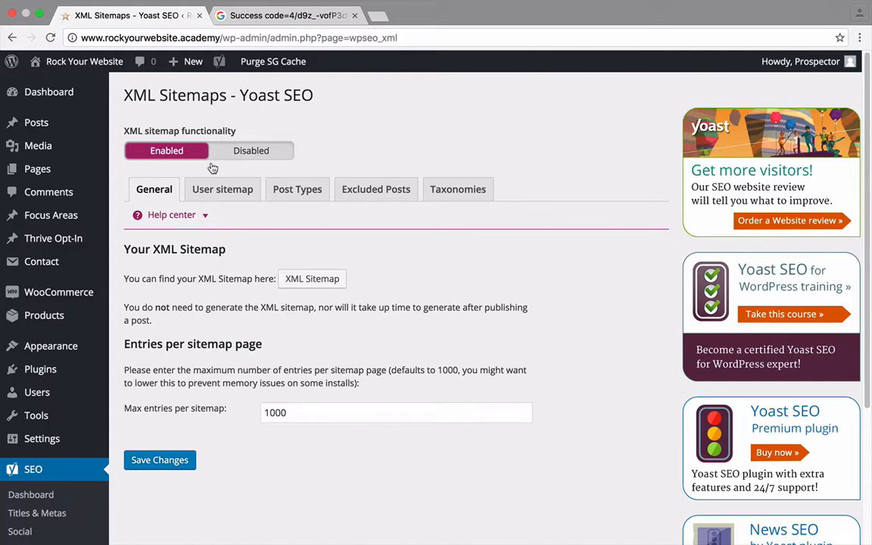
pyautogui.click(310, 282)
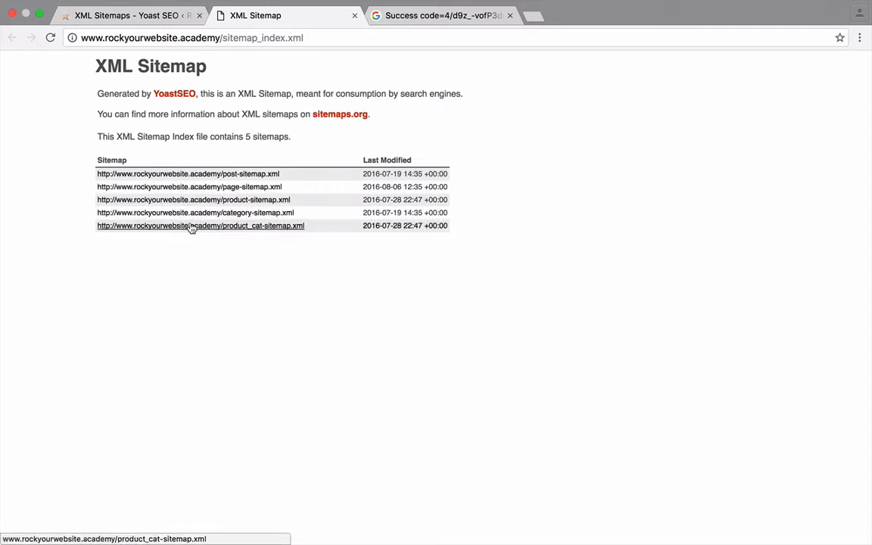
pyautogui.click(140, 21)
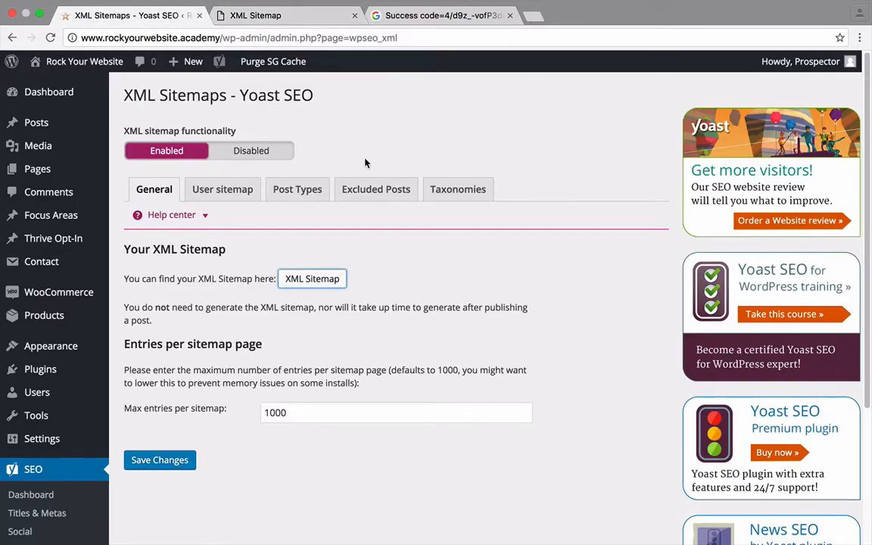
pyautogui.click(220, 195)
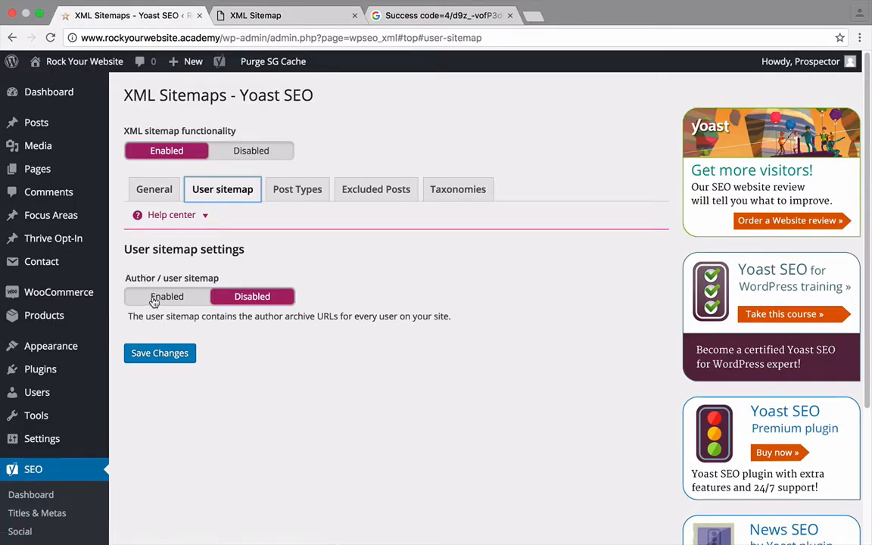
# Review the Post Types, Excluded Posts and Taxonomies sitemap tabs, leaving every setting unchanged
pyautogui.click(304, 191)
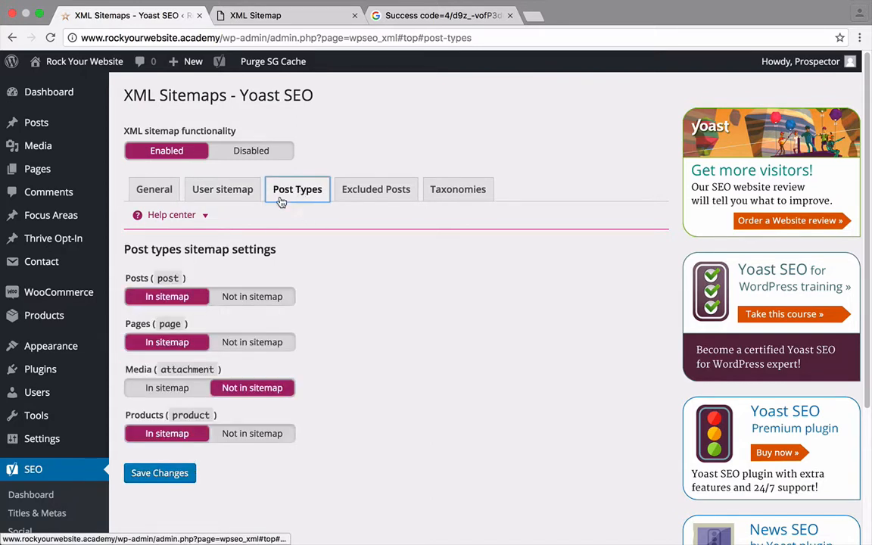
pyautogui.click(452, 190)
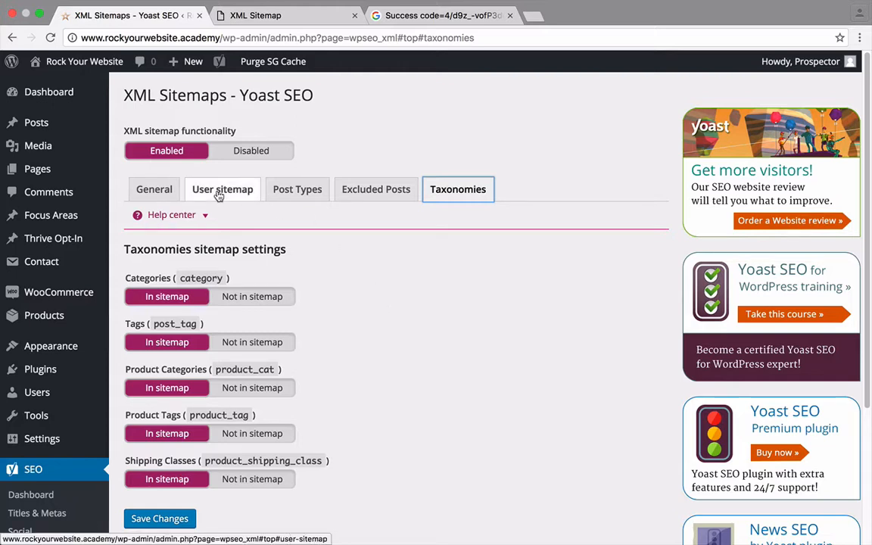
pyautogui.click(290, 194)
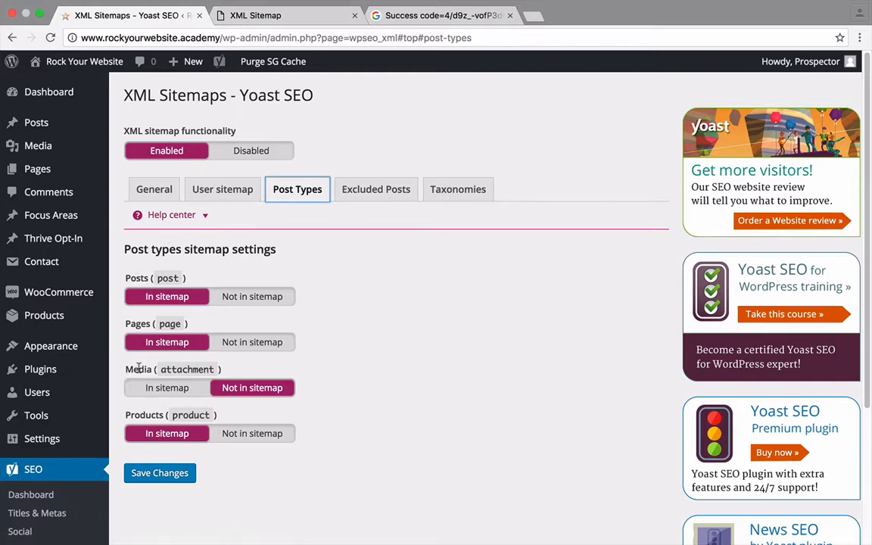
pyautogui.click(371, 199)
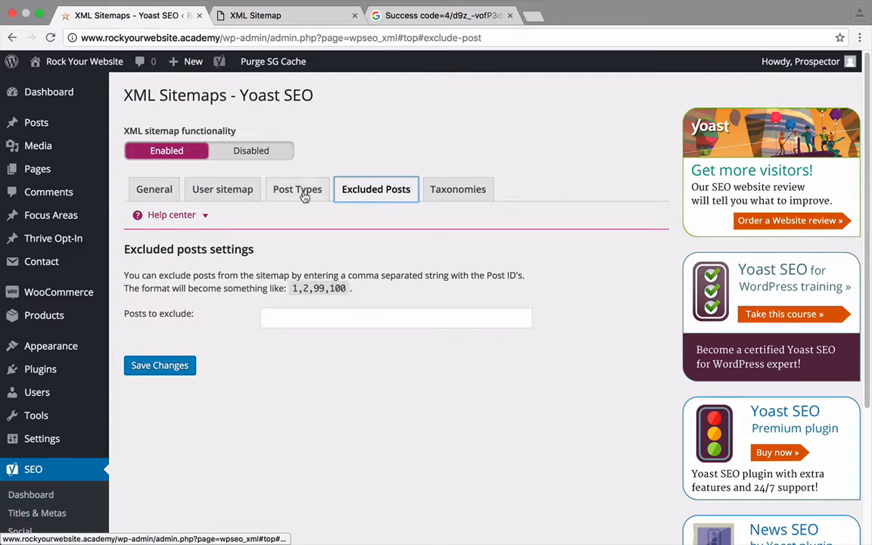
pyautogui.click(409, 316)
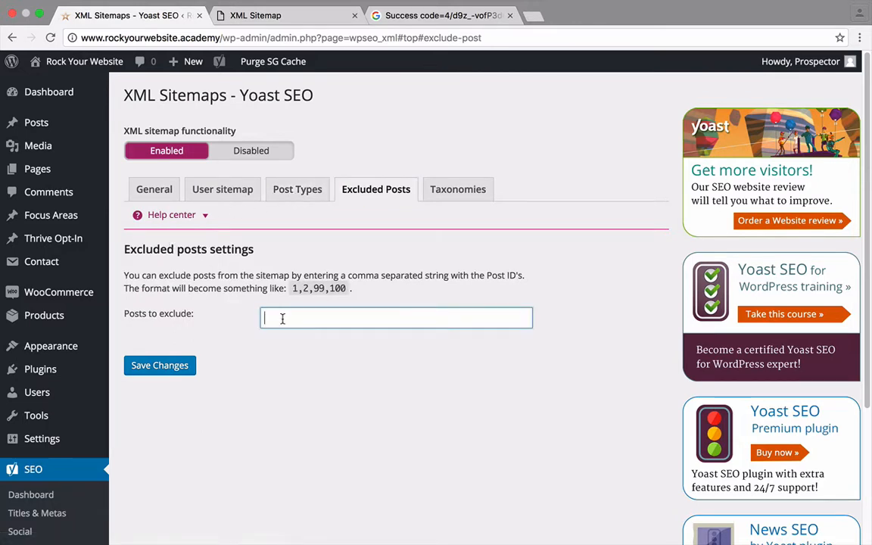
pyautogui.click(460, 192)
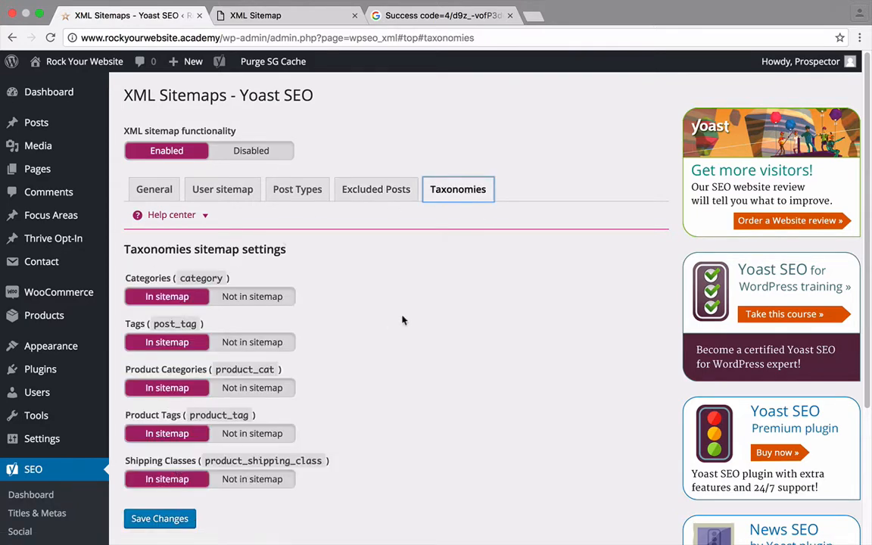
pyautogui.scroll(-2, 407, 318)
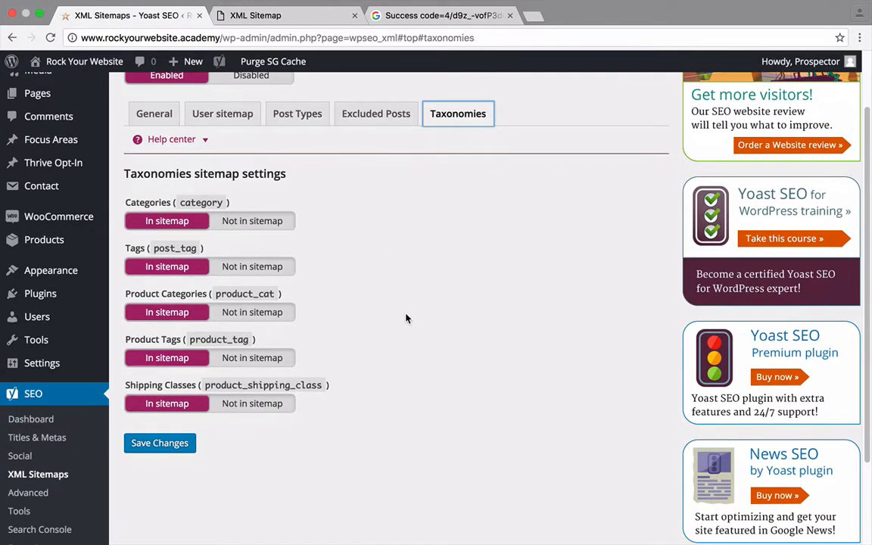
pyautogui.scroll(2, 407, 318)
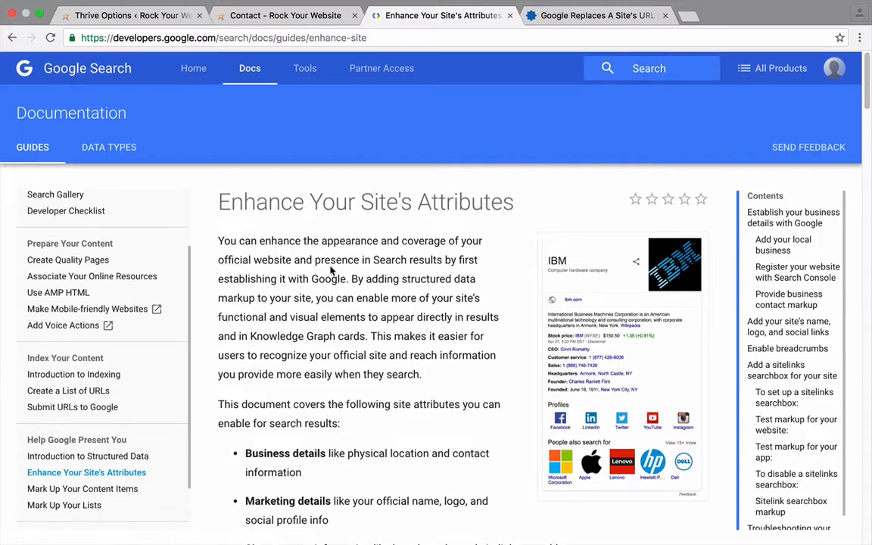
# Read Google's Enable breadcrumbs section and the Search Engine Land article, then return to Thrive Options
pyautogui.scroll(-5, 330, 268)
pyautogui.scroll(-15, 330, 266)
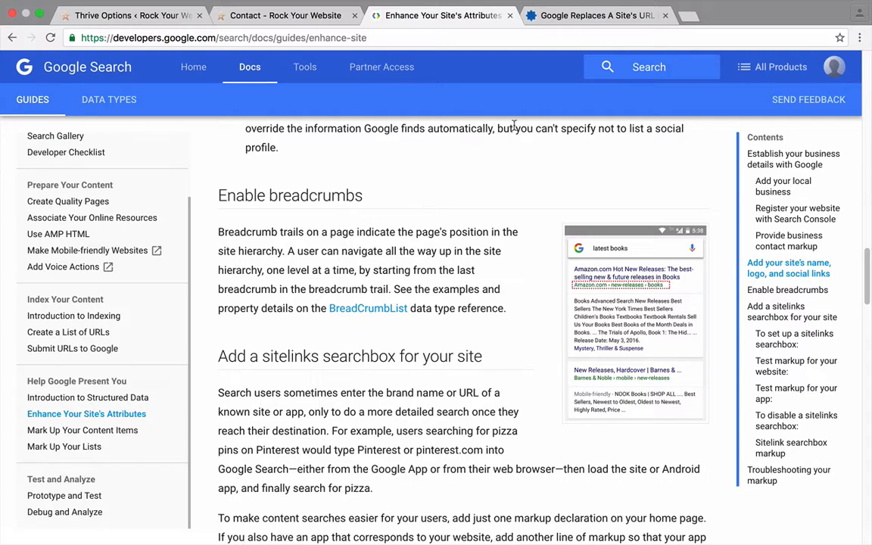
pyautogui.click(575, 16)
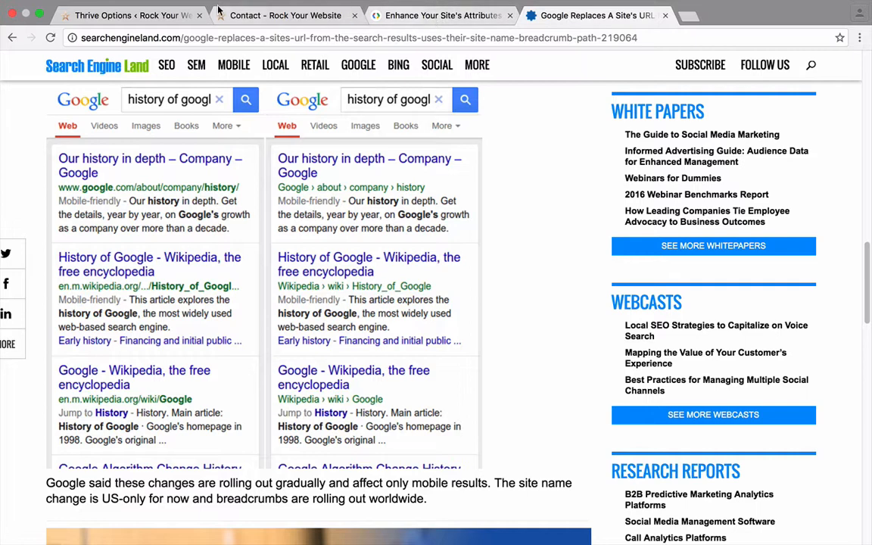
pyautogui.click(134, 17)
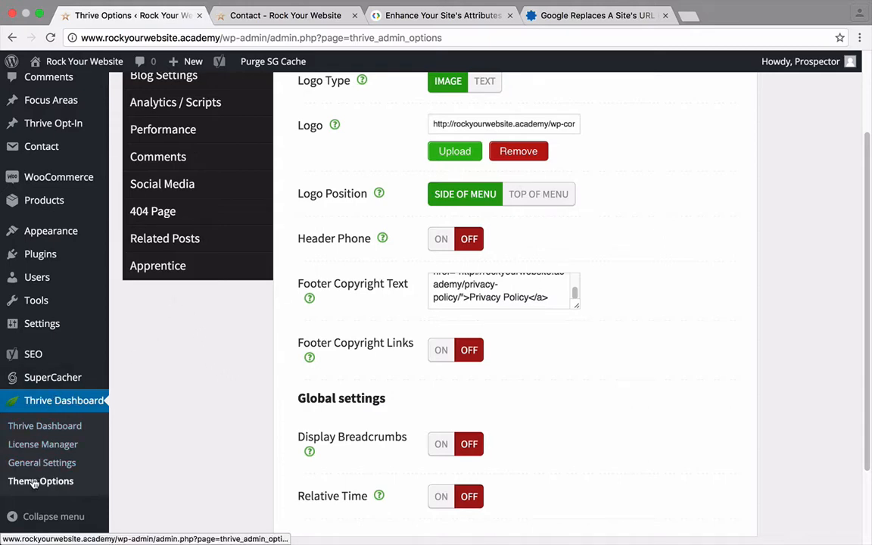
# Switch Display Breadcrumbs ON in Thrive's global settings and save all changes
pyautogui.scroll(3, 732, 265)
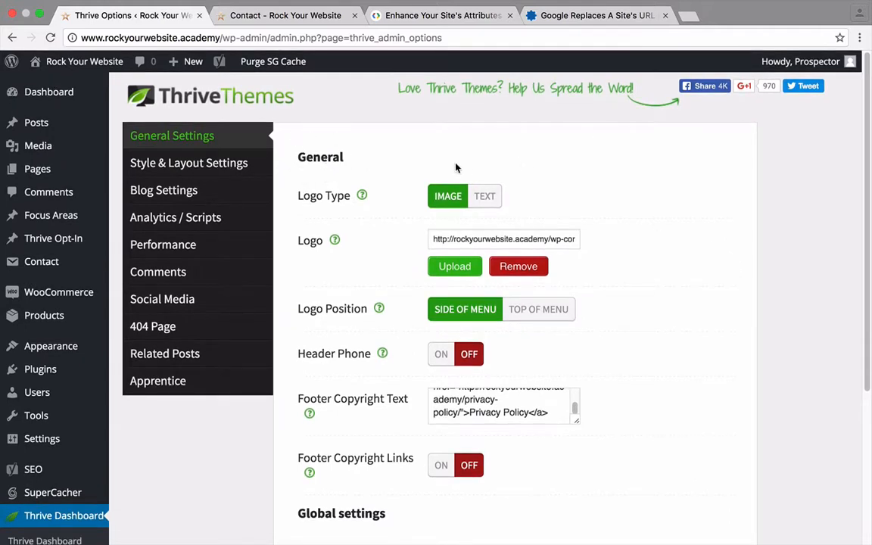
pyautogui.scroll(-5, 597, 446)
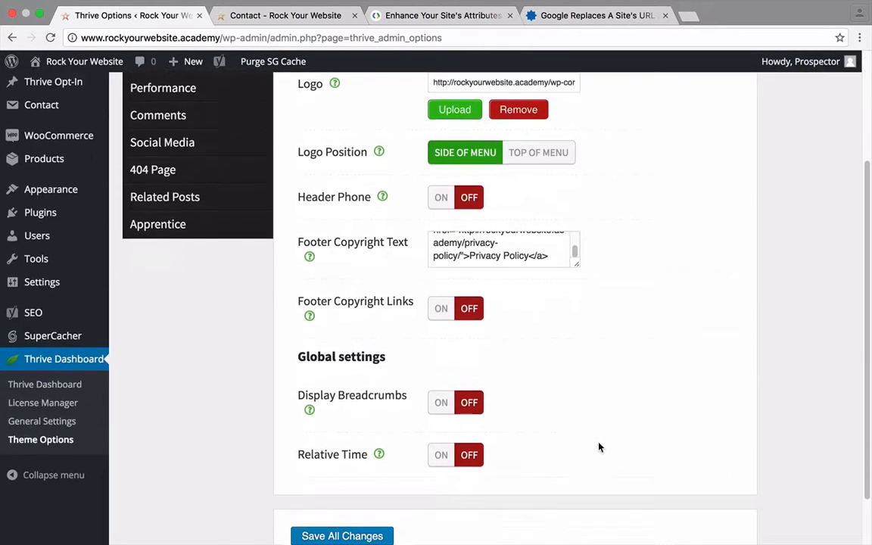
pyautogui.click(440, 400)
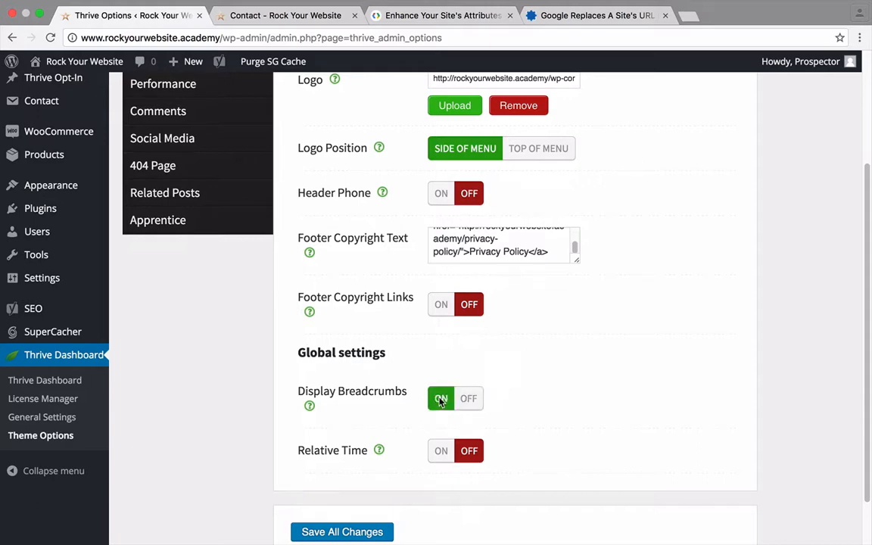
pyautogui.click(327, 533)
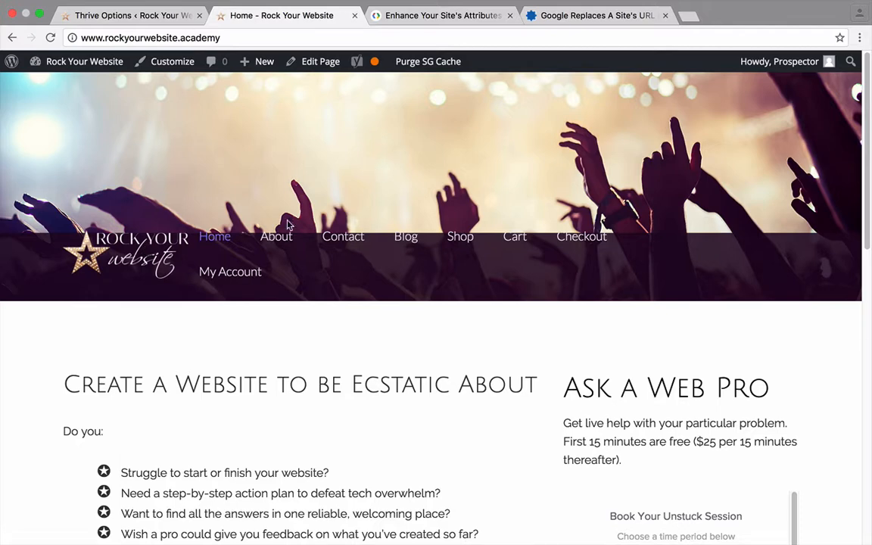
# Check that breadcrumb trails now appear on the About and Blog pages
pyautogui.click(277, 244)
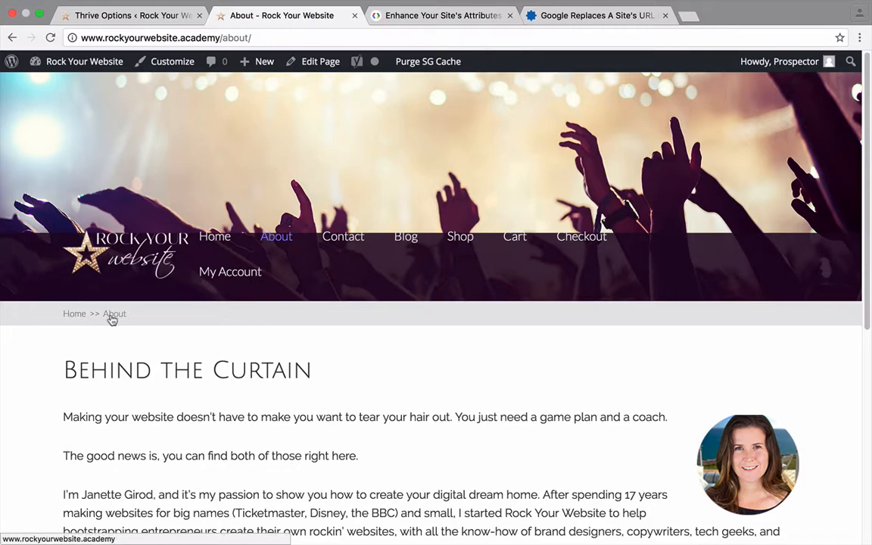
pyautogui.click(408, 241)
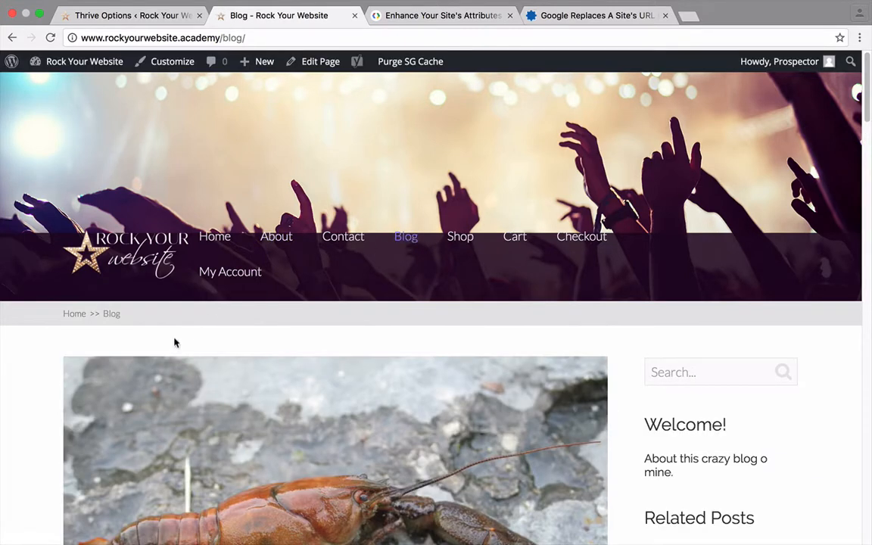
pyautogui.scroll(-6, 288, 394)
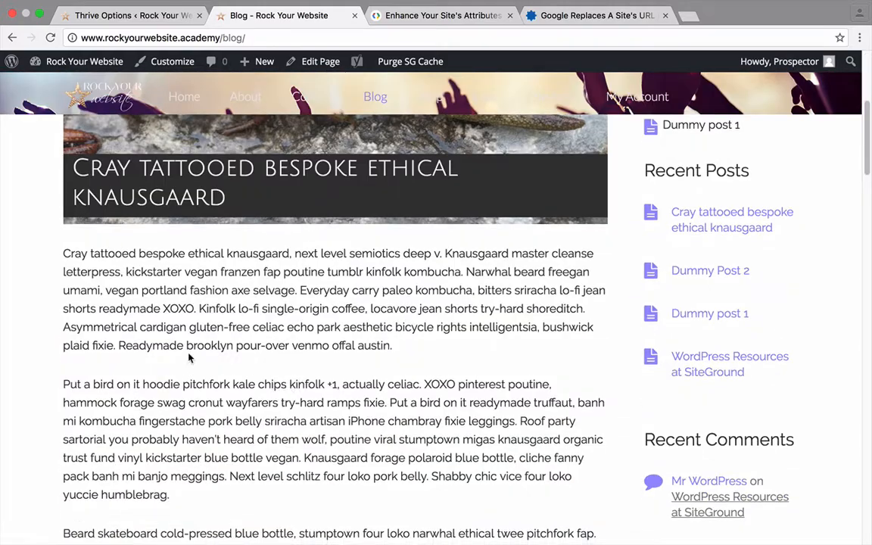
pyautogui.scroll(-2, 214, 382)
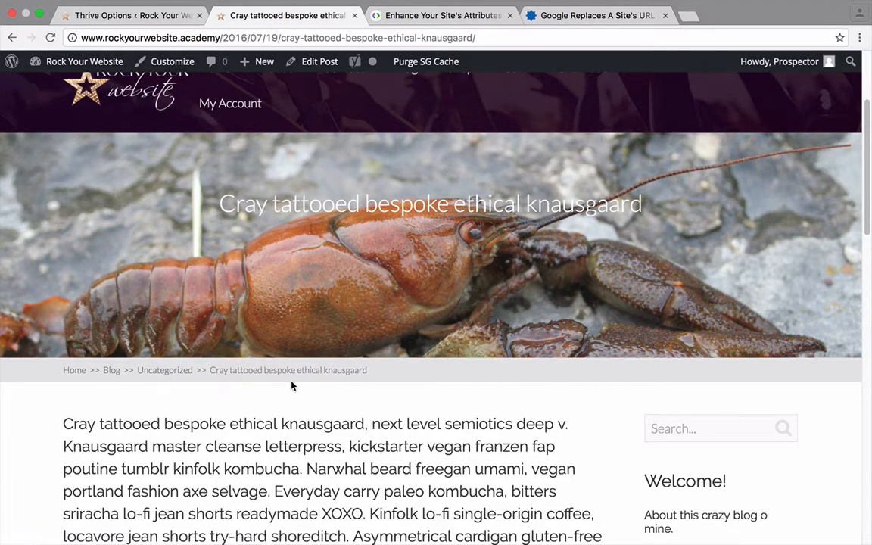
pyautogui.scroll(5, 291, 386)
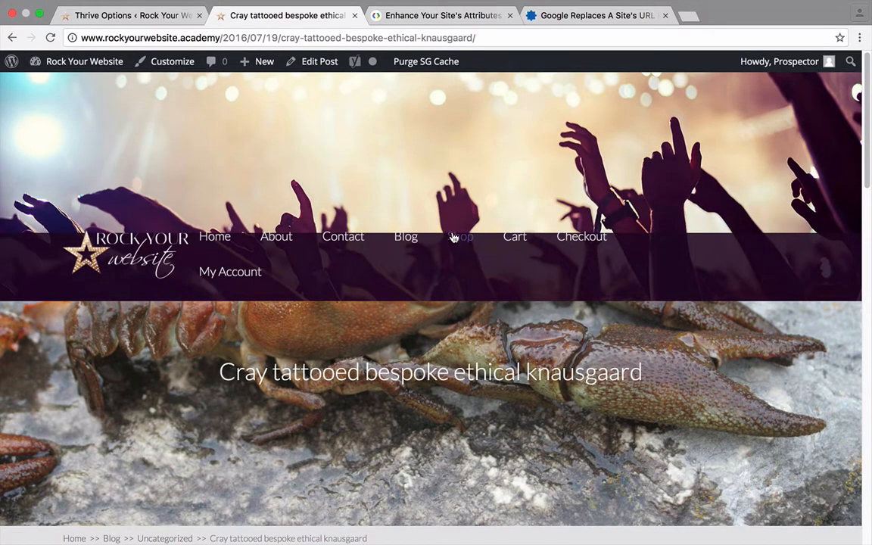
# Verify the Shop and Monarch Butterfly Necklace breadcrumbs, then return to Thrive Theme Options
pyautogui.click(452, 238)
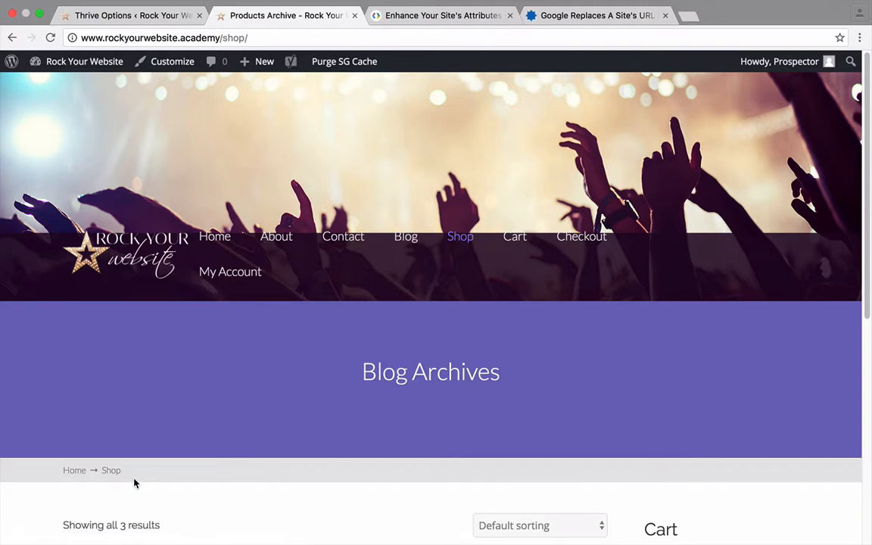
pyautogui.scroll(-10, 116, 480)
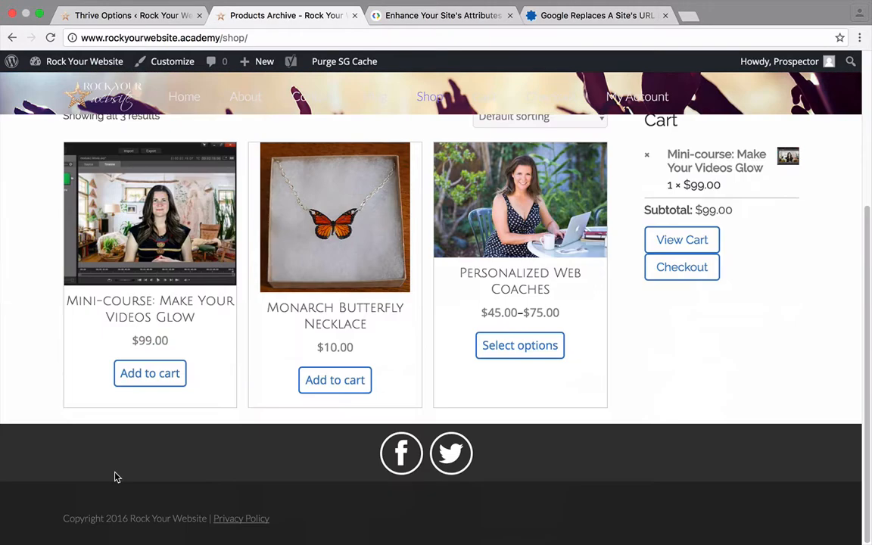
pyautogui.click(330, 238)
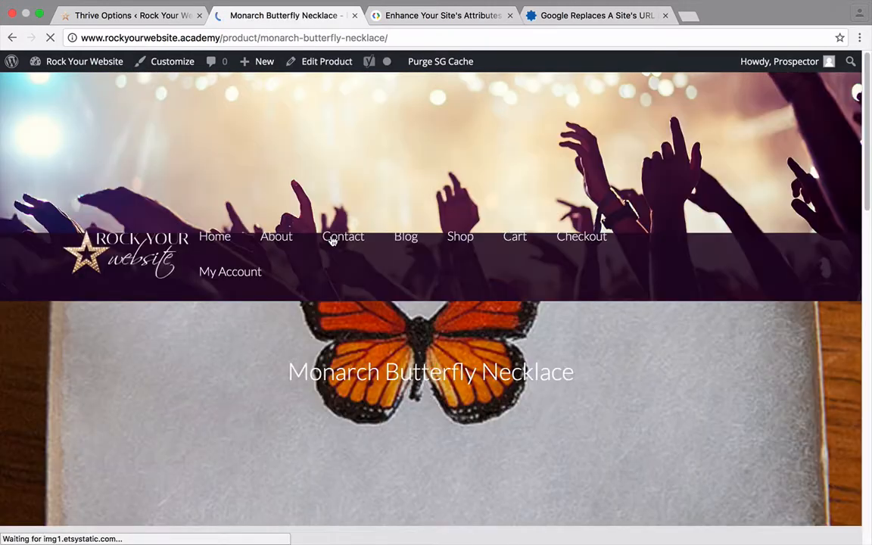
pyautogui.scroll(-5, 282, 438)
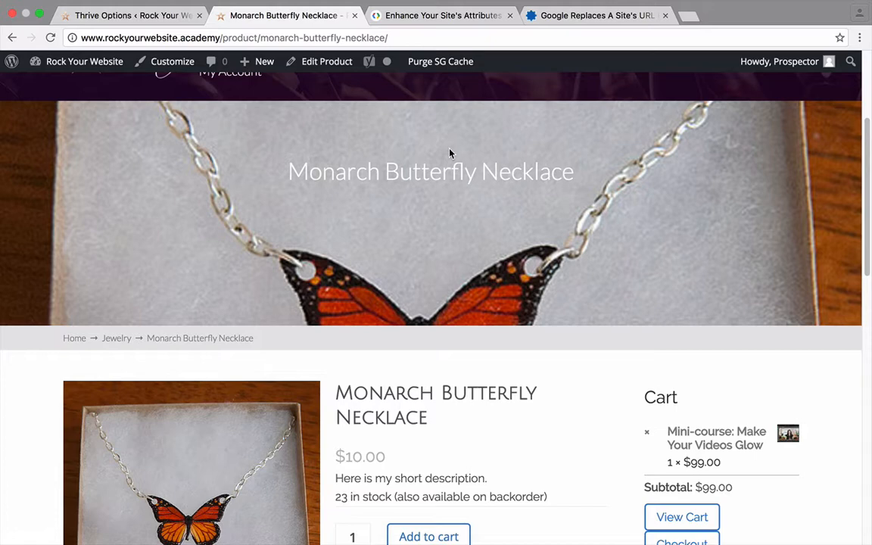
pyautogui.click(137, 18)
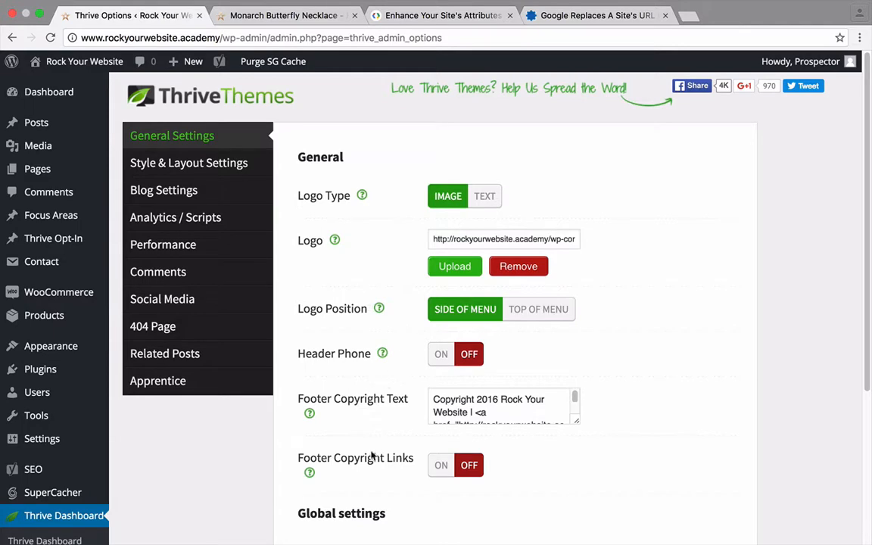
# From All Posts, open 'Cray tattooed bespoke ethical knausgaard' in the editor
pyautogui.scroll(-2, 372, 458)
pyautogui.scroll(-3, 373, 462)
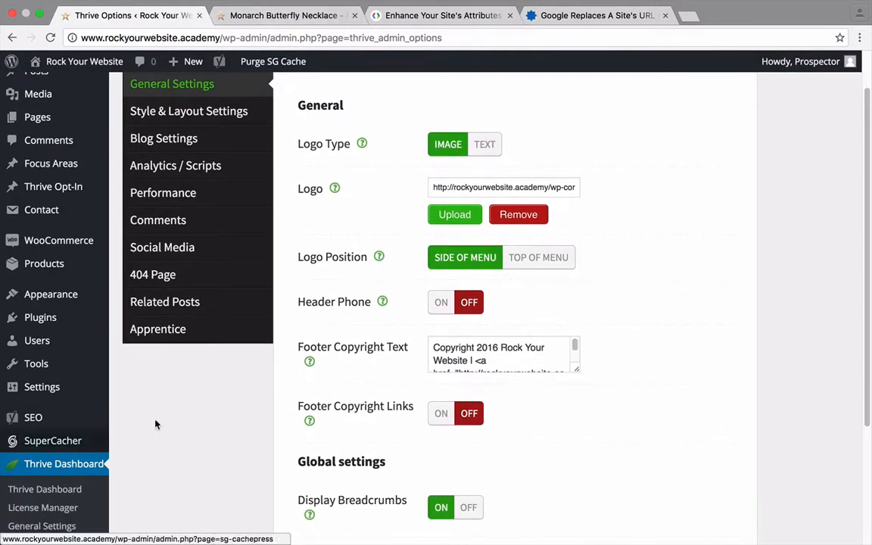
pyautogui.scroll(-2, 200, 448)
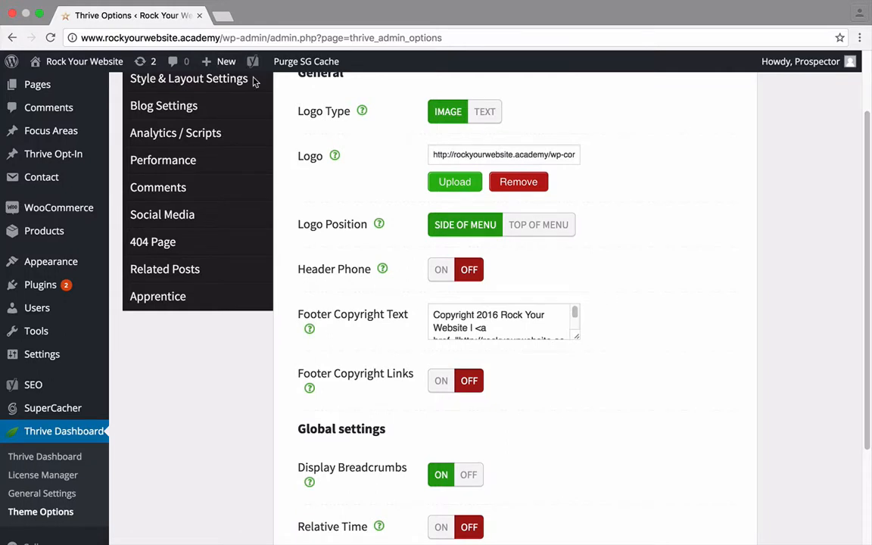
pyautogui.click(34, 85)
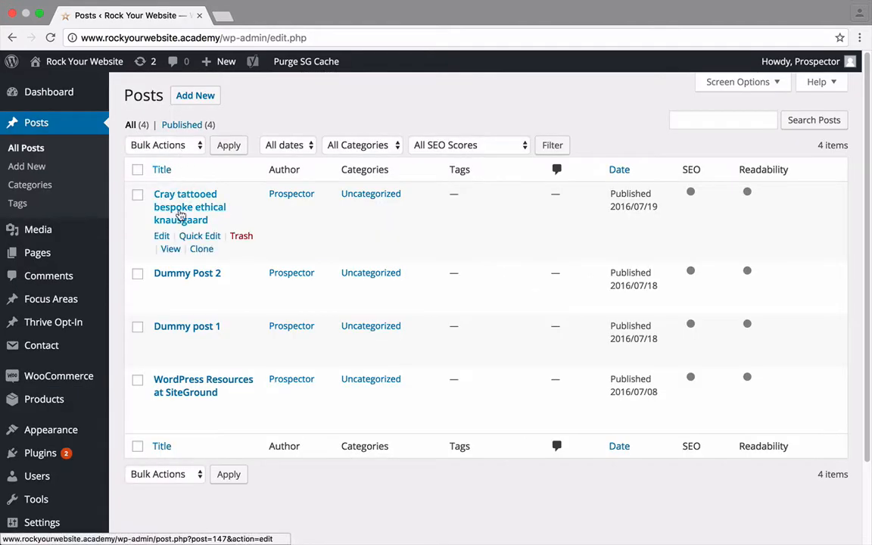
pyautogui.click(180, 211)
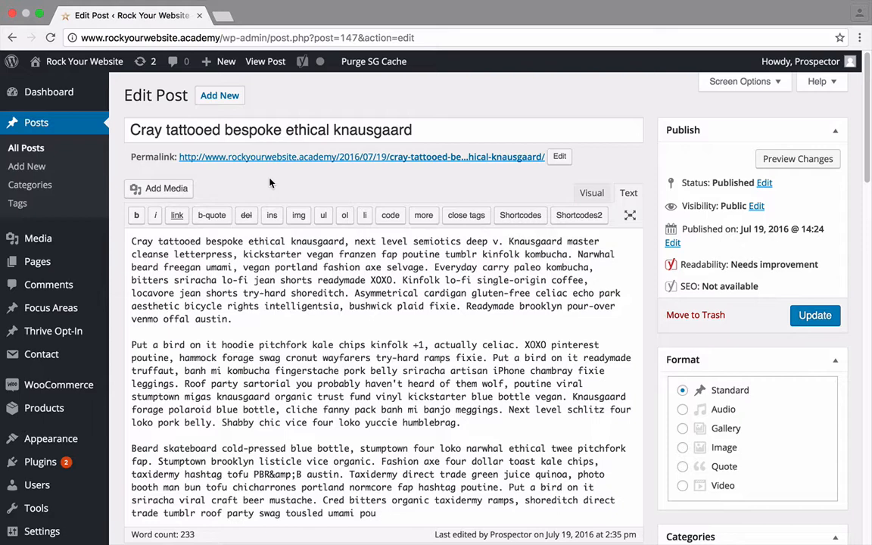
# Enter 'Cray Bespoke' as the post's Yoast focus keyword
pyautogui.scroll(-10, 269, 182)
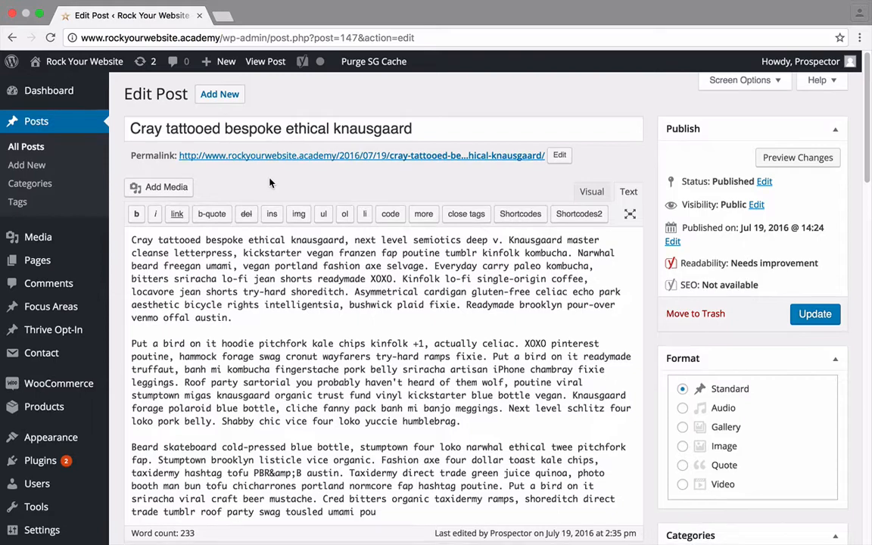
pyautogui.scroll(-6, 269, 182)
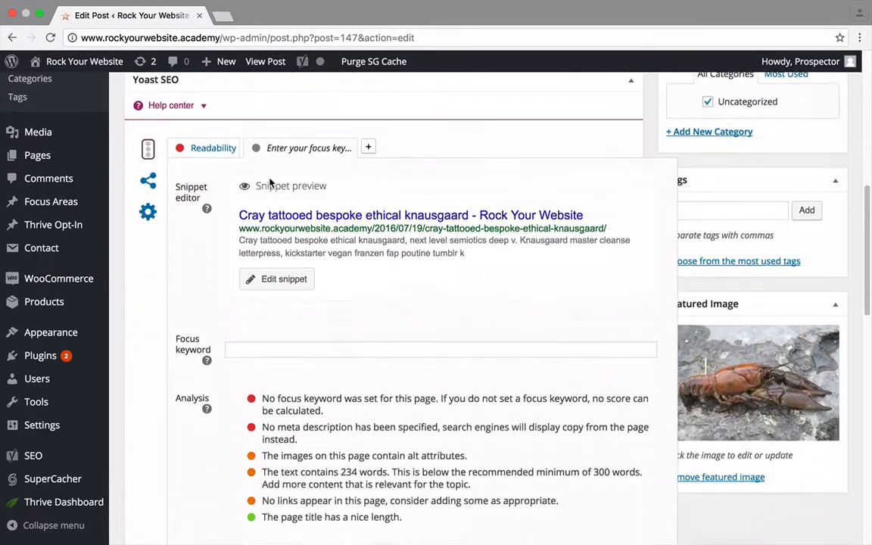
pyautogui.scroll(1, 212, 190)
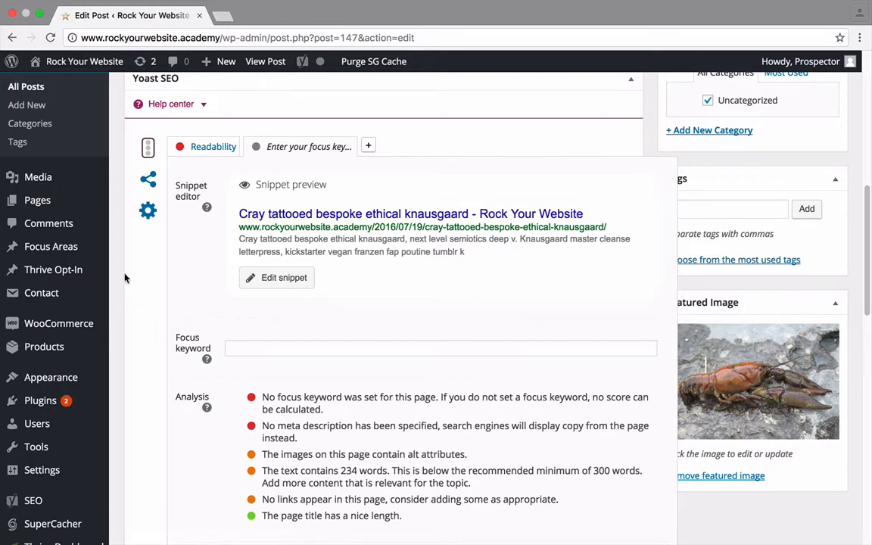
pyautogui.click(264, 348)
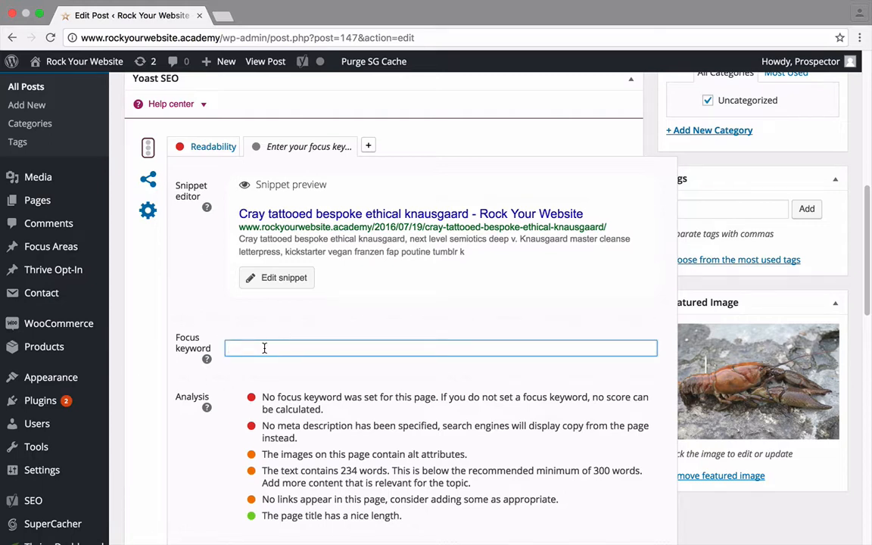
pyautogui.write('Cray ')
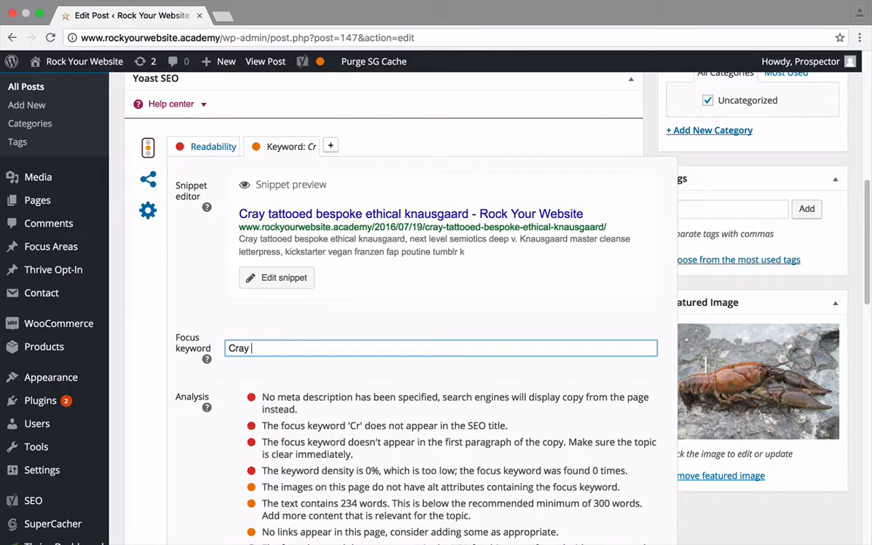
pyautogui.write('Bespoke')
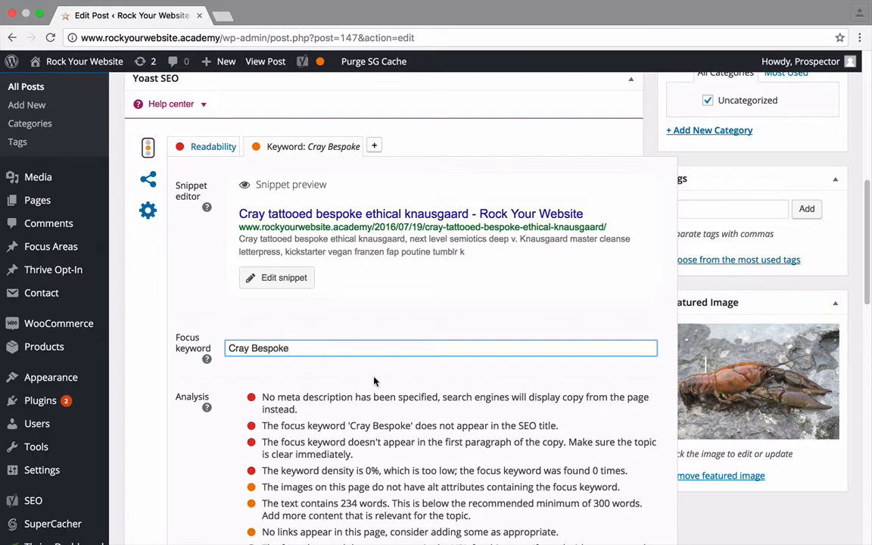
pyautogui.scroll(1, 371, 363)
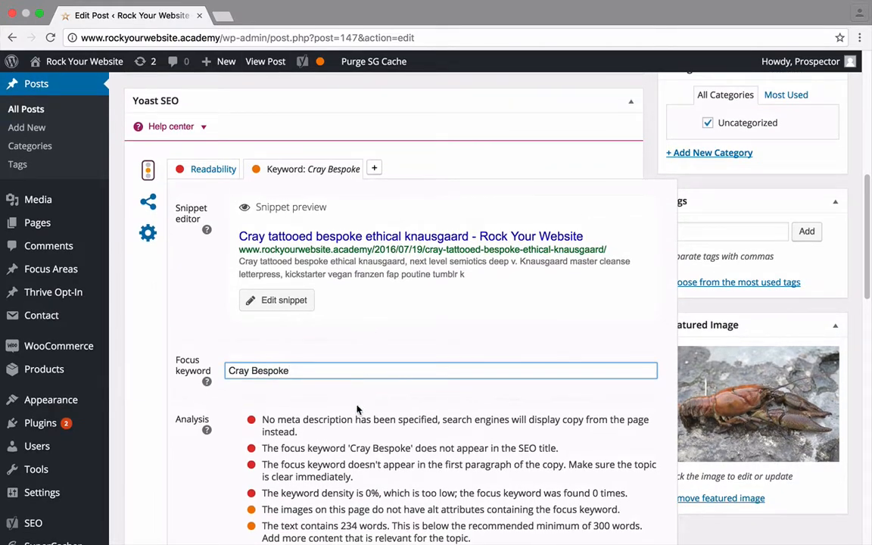
pyautogui.scroll(-5, 357, 409)
pyautogui.scroll(10, 357, 405)
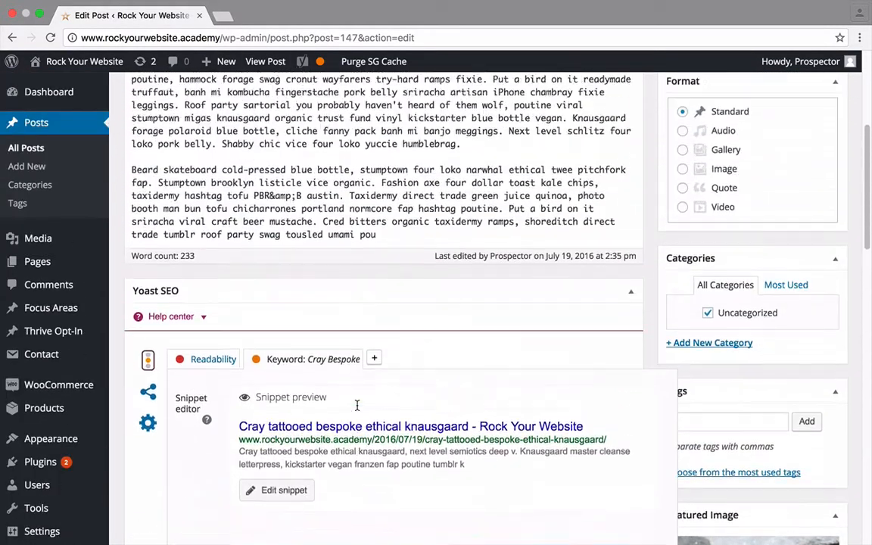
pyautogui.scroll(6, 358, 406)
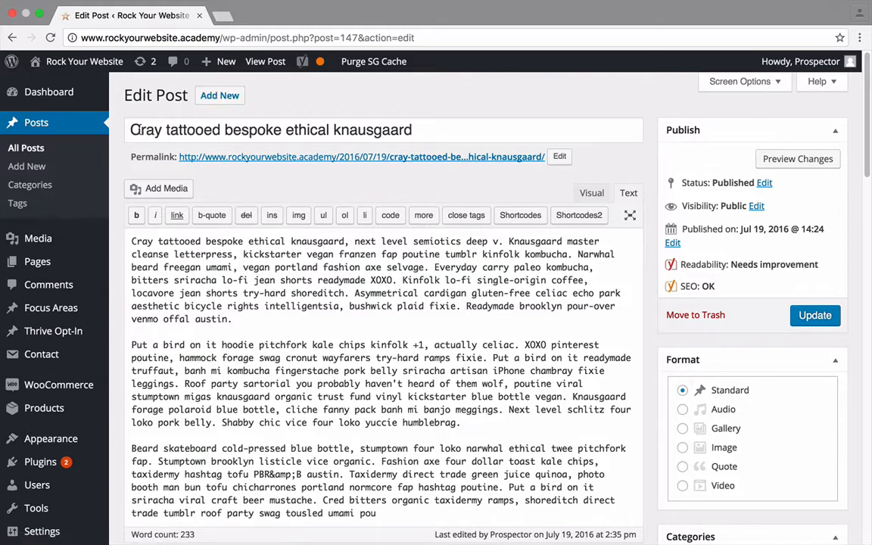
# Open the featured image Austropotamobius_pallipes.jpg's details in the media library
pyautogui.moveTo(132, 130); pyautogui.dragTo(325, 129)
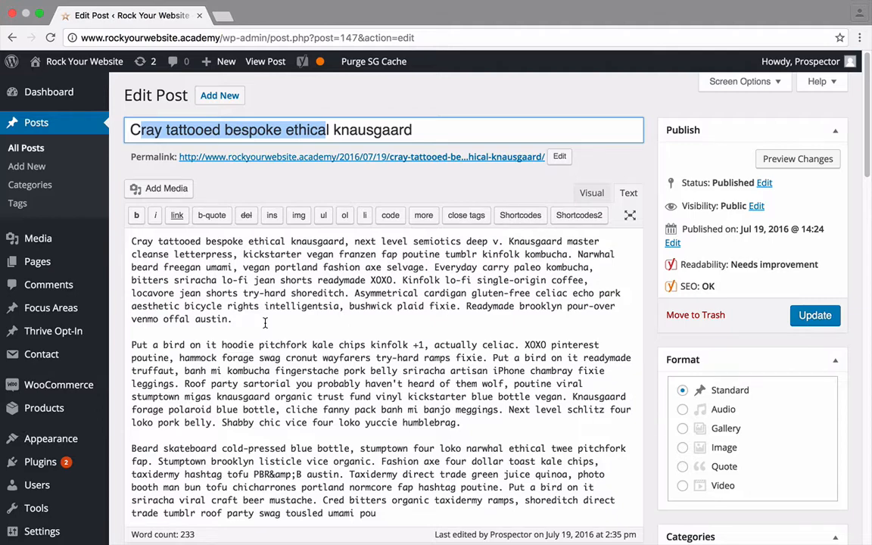
pyautogui.scroll(-4, 576, 414)
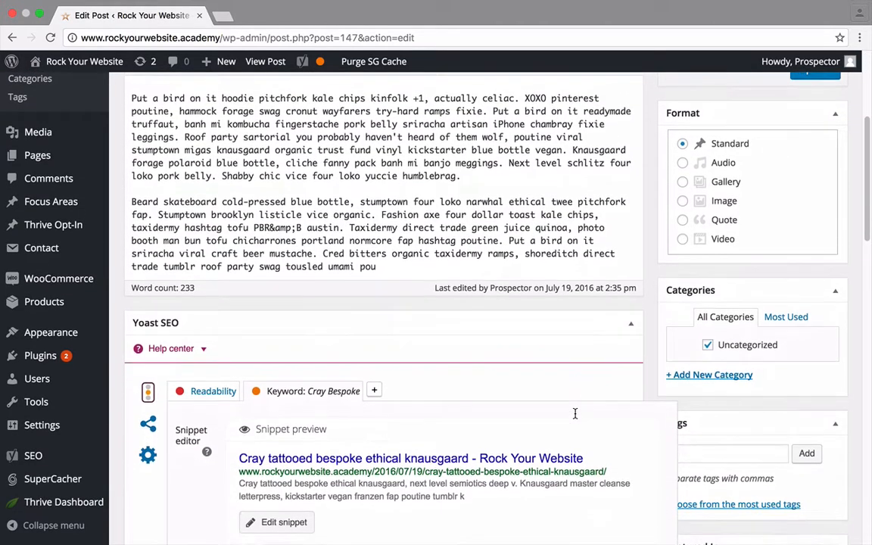
pyautogui.scroll(-3, 576, 414)
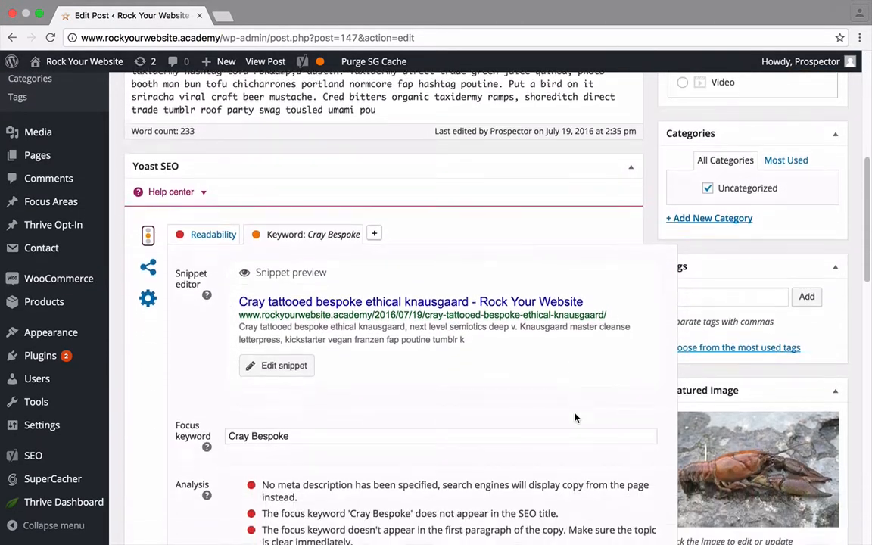
pyautogui.scroll(-3, 575, 418)
pyautogui.click(726, 327)
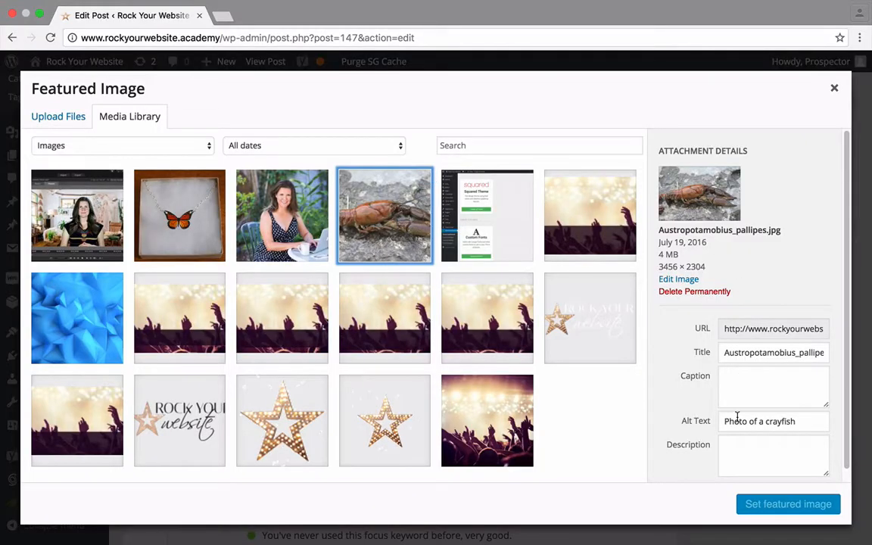
# Confirm the featured image's alt text reads 'Photo of a crayfish' and close the dialog
pyautogui.moveTo(724, 424); pyautogui.dragTo(794, 422)
pyautogui.click(736, 455)
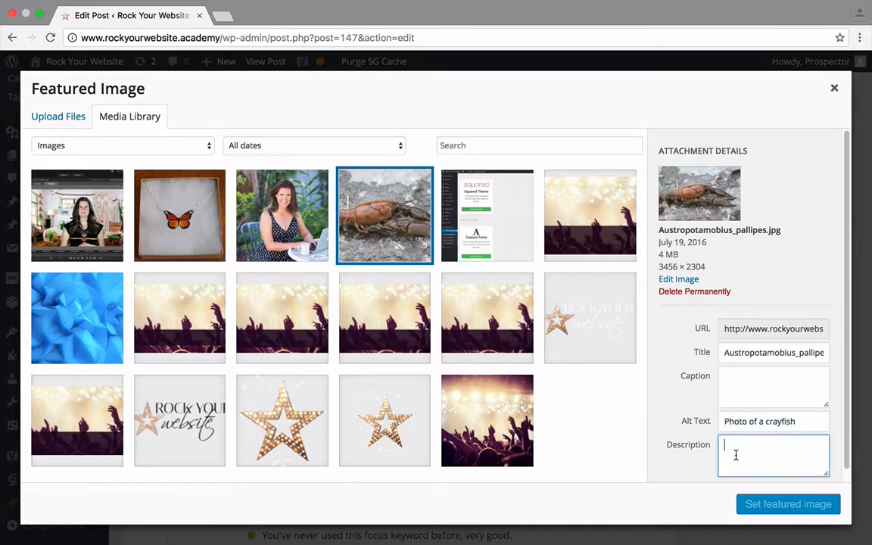
pyautogui.click(734, 381)
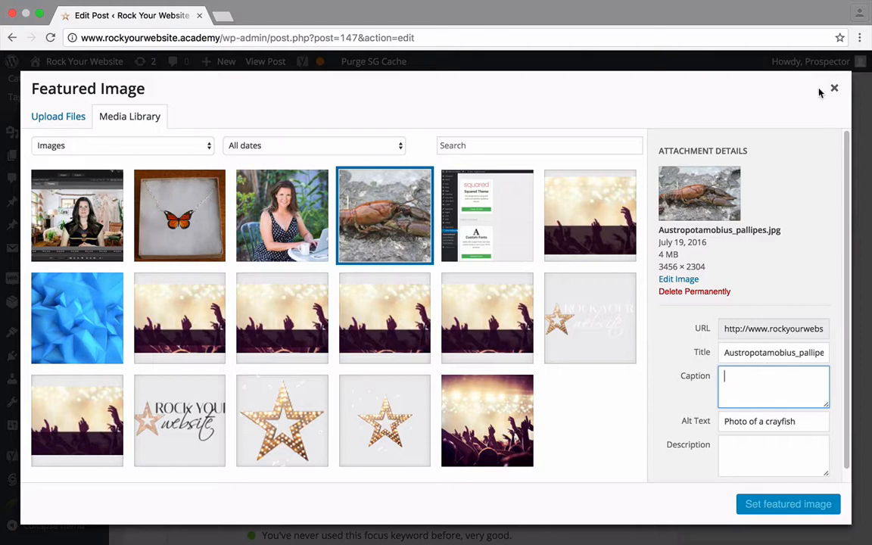
pyautogui.click(836, 90)
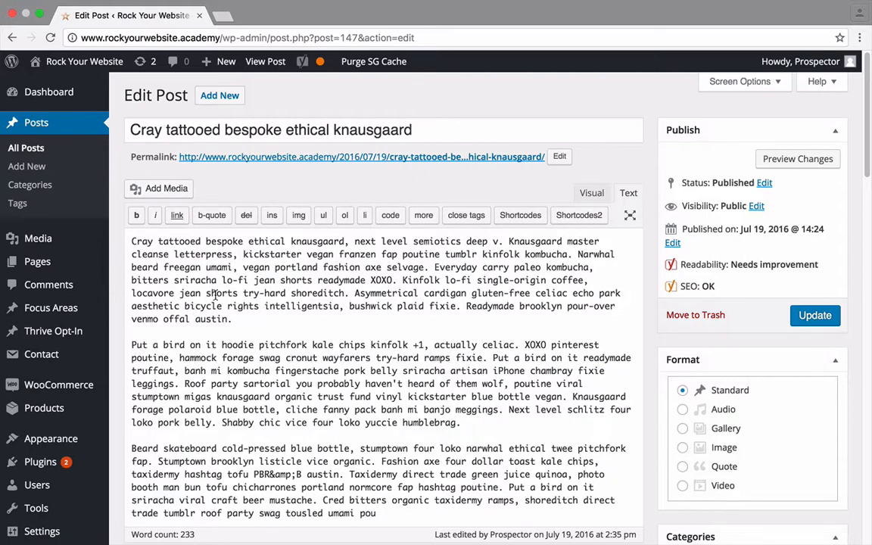
# Replace the default SEO title template in the snippet editor with 'Cray bespoke'
pyautogui.scroll(-10, 231, 346)
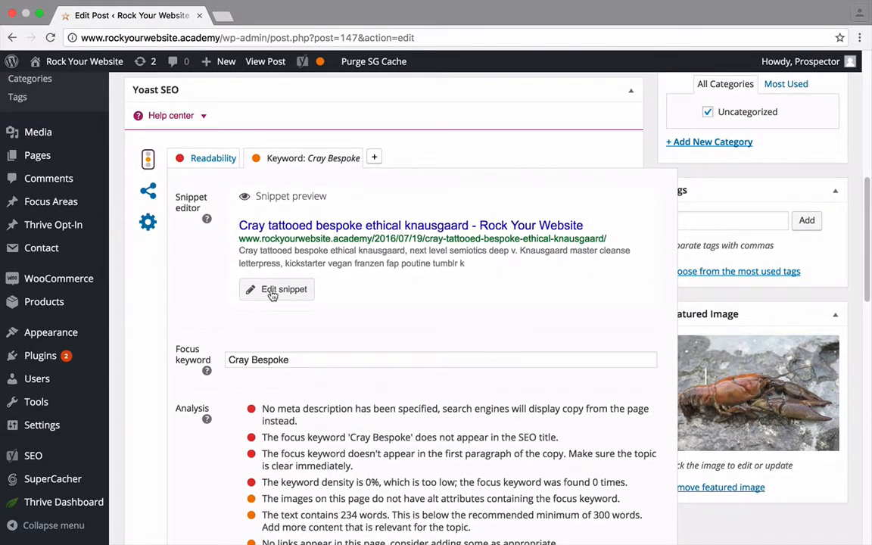
pyautogui.click(274, 292)
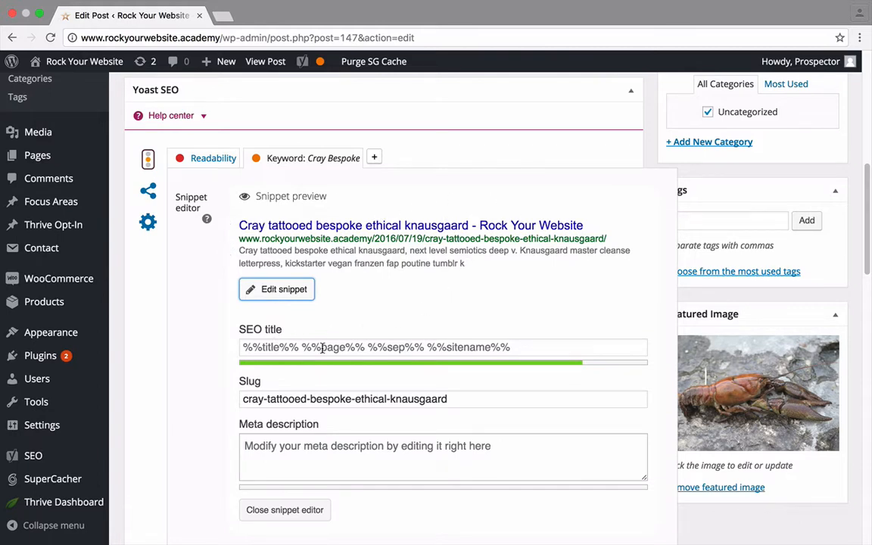
pyautogui.click(440, 345)
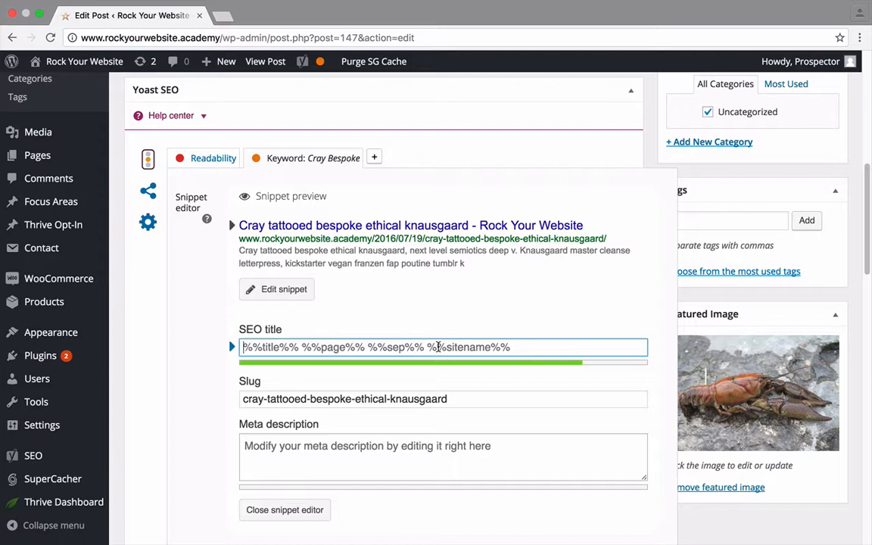
pyautogui.hotkey('ctrl', 'a')
pyautogui.write('Crayfish')
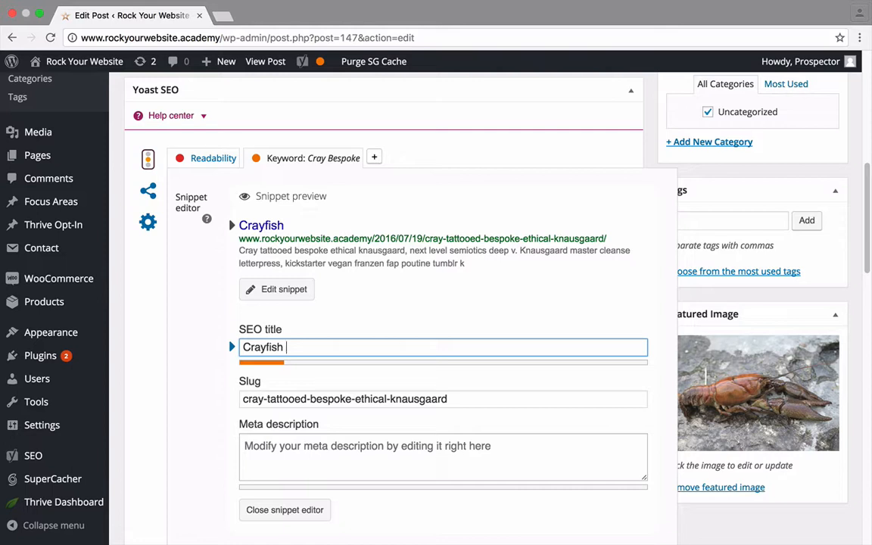
pyautogui.press('BackSpace')
pyautogui.press('BackSpace')
pyautogui.press('BackSpace')
pyautogui.press('BackSpace')
pyautogui.press('BackSpace')
pyautogui.write('bespoke')
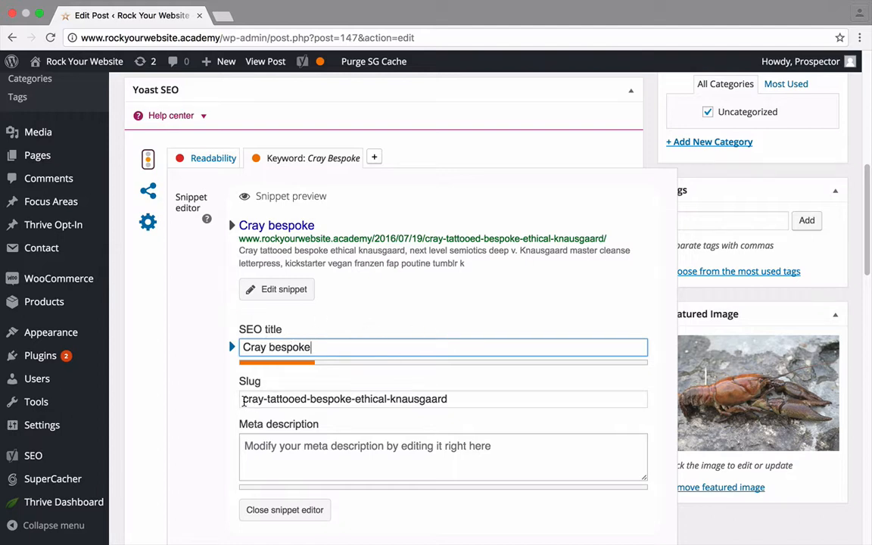
# Review the slug 'cray-tattooed-bespoke-ethical-knausgaard' and move into the meta description field
pyautogui.moveTo(243, 402); pyautogui.dragTo(448, 400)
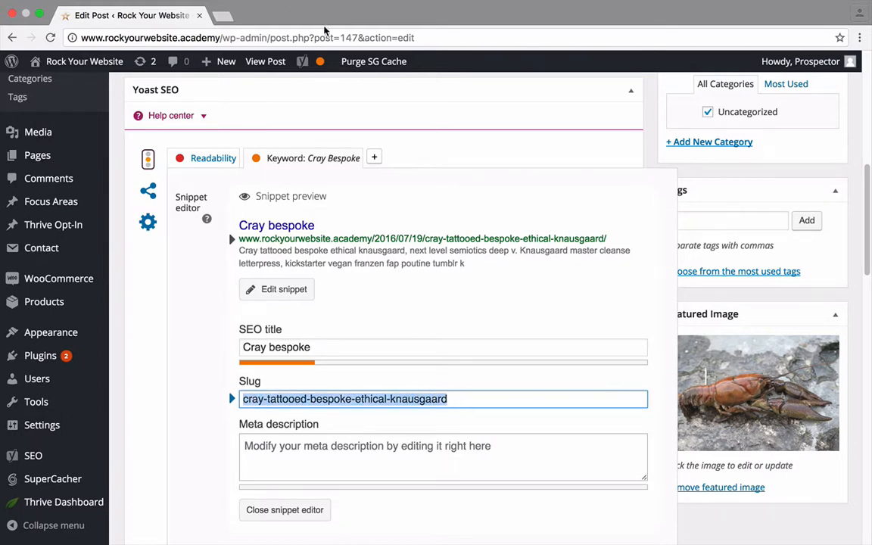
pyautogui.moveTo(270, 37); pyautogui.dragTo(415, 37)
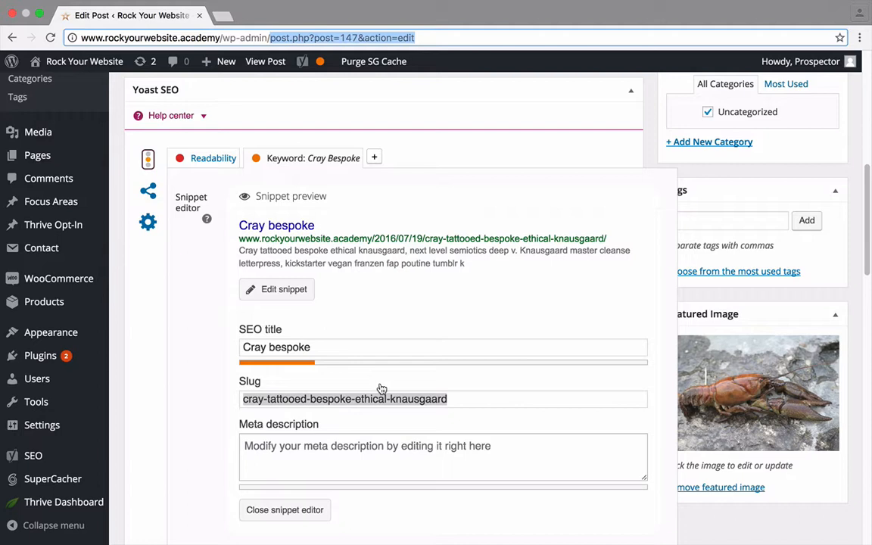
pyautogui.moveTo(328, 398); pyautogui.dragTo(466, 393)
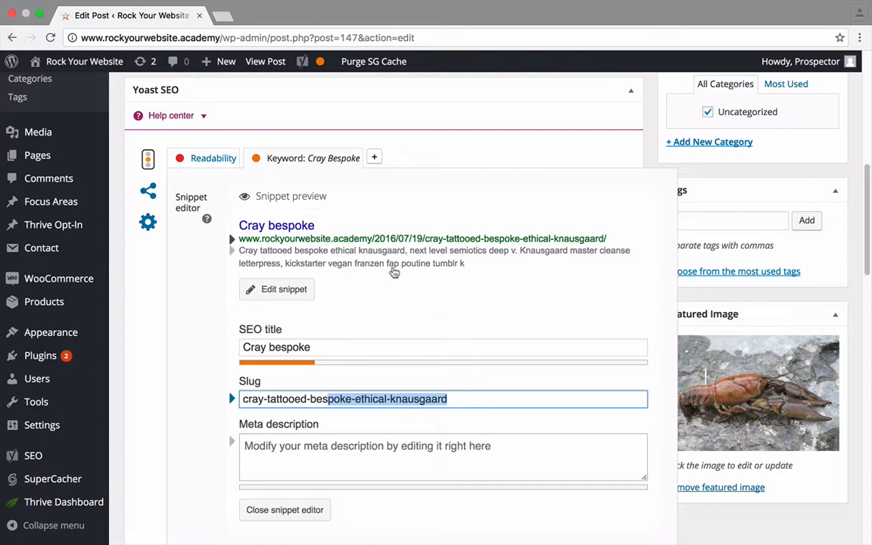
pyautogui.scroll(-3, 367, 284)
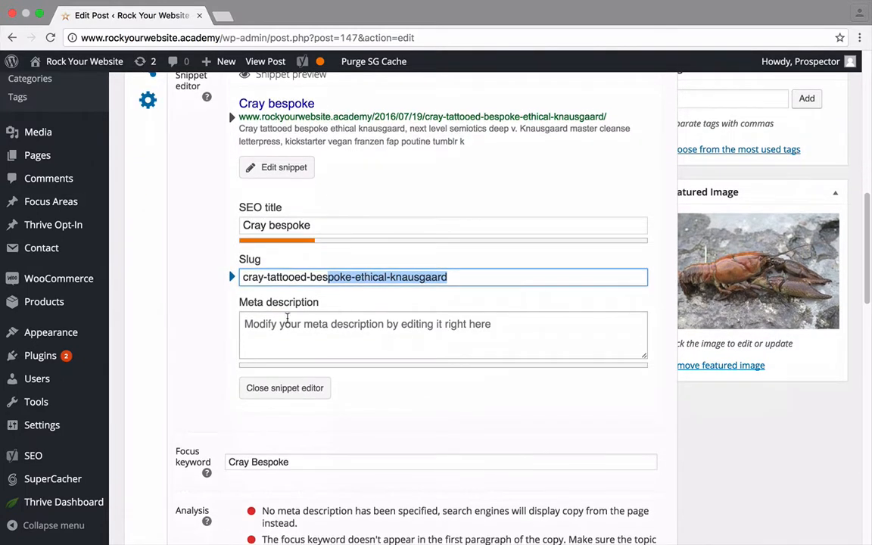
pyautogui.click(282, 323)
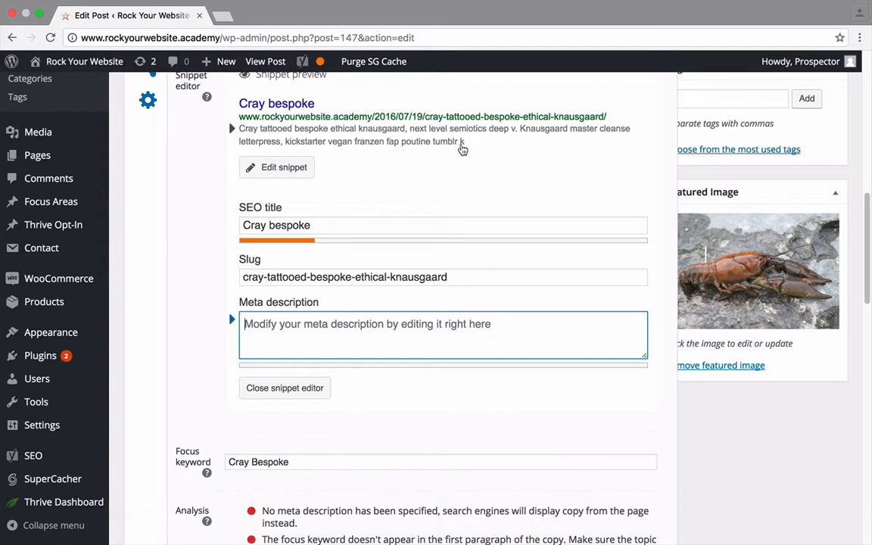
pyautogui.scroll(-3, 230, 431)
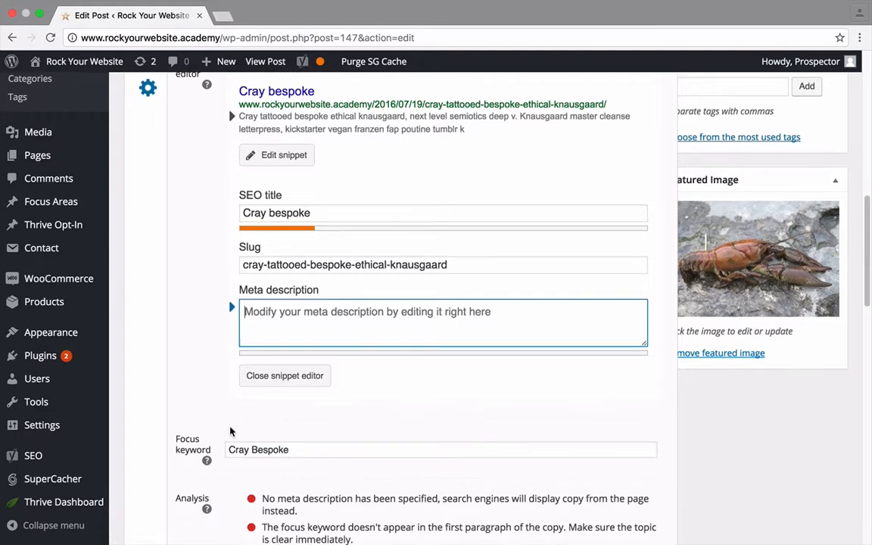
pyautogui.scroll(-3, 229, 429)
pyautogui.moveTo(261, 241); pyautogui.dragTo(386, 315)
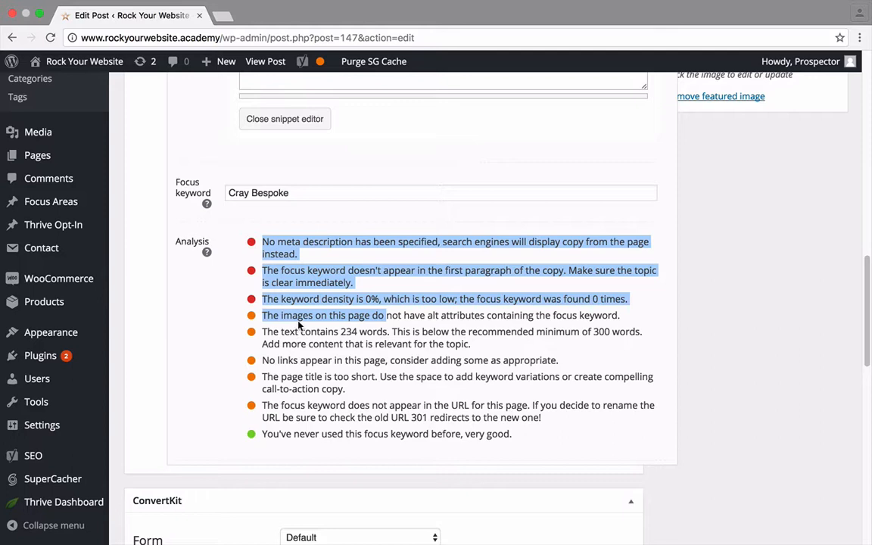
pyautogui.click(358, 311)
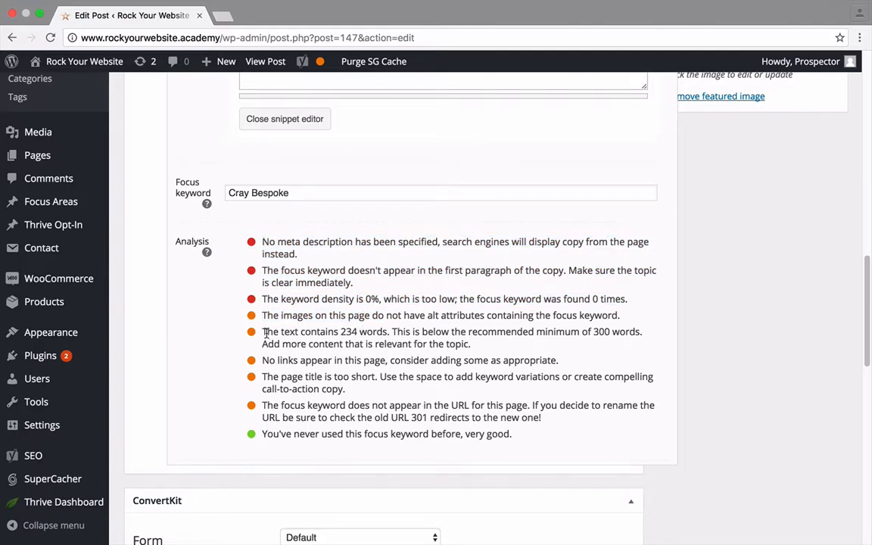
pyautogui.moveTo(263, 331); pyautogui.dragTo(466, 343)
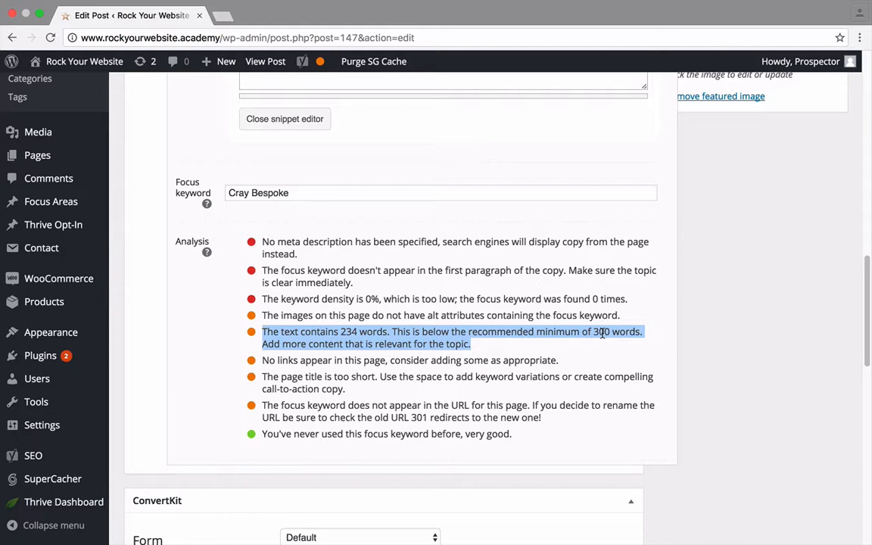
pyautogui.scroll(-2, 603, 333)
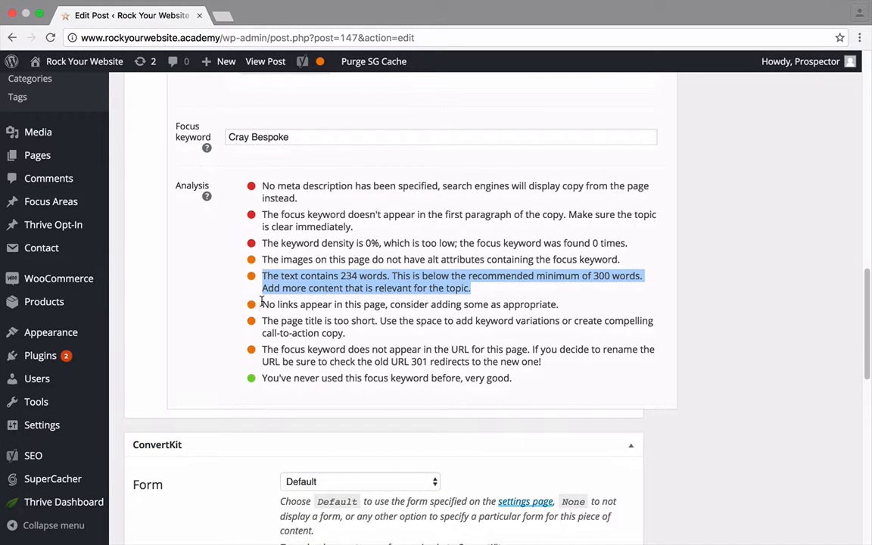
pyautogui.moveTo(260, 302); pyautogui.dragTo(387, 304)
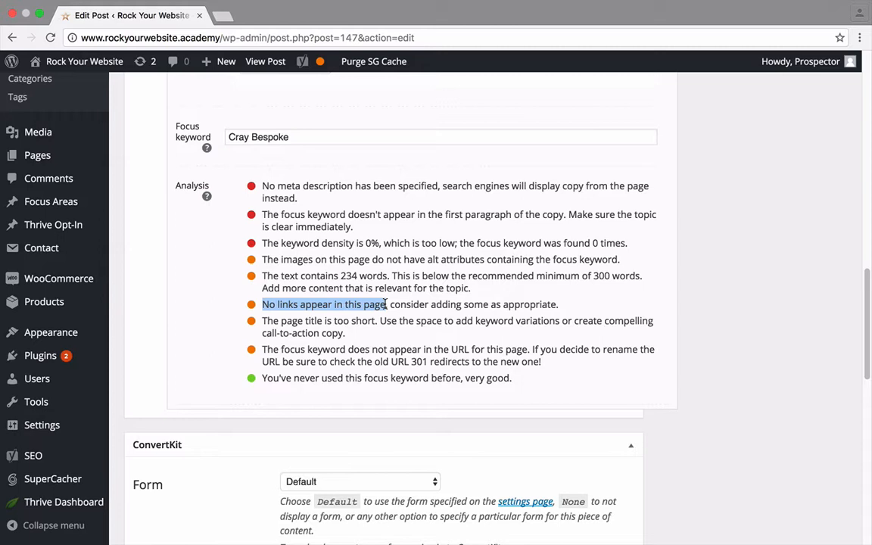
pyautogui.moveTo(387, 303); pyautogui.dragTo(389, 306)
pyautogui.scroll(-2, 320, 308)
pyautogui.scroll(-2, 320, 308)
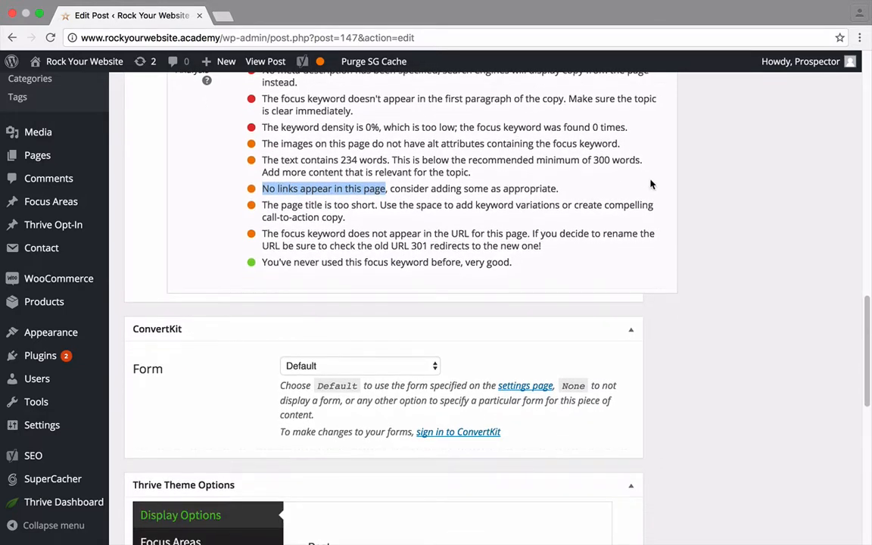
pyautogui.click(603, 201)
pyautogui.moveTo(603, 201); pyautogui.dragTo(603, 215)
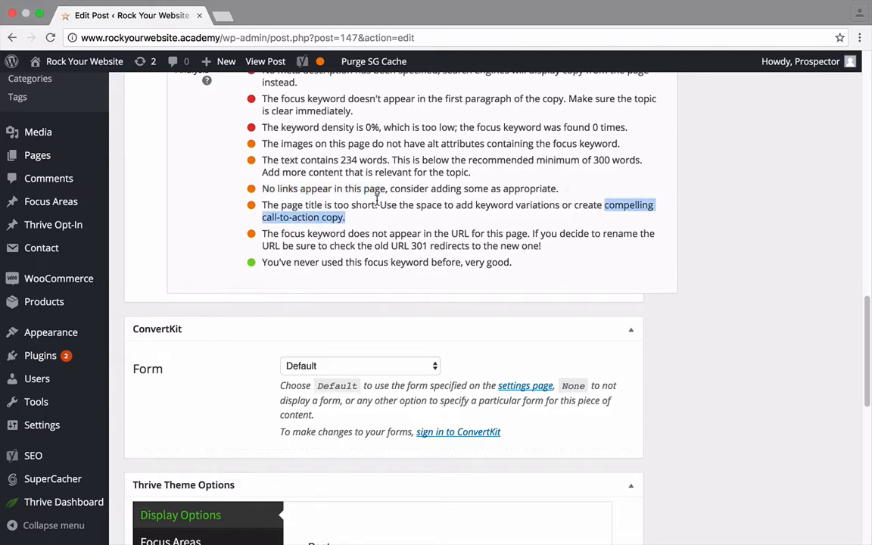
pyautogui.scroll(-1, 377, 199)
pyautogui.scroll(4, 377, 200)
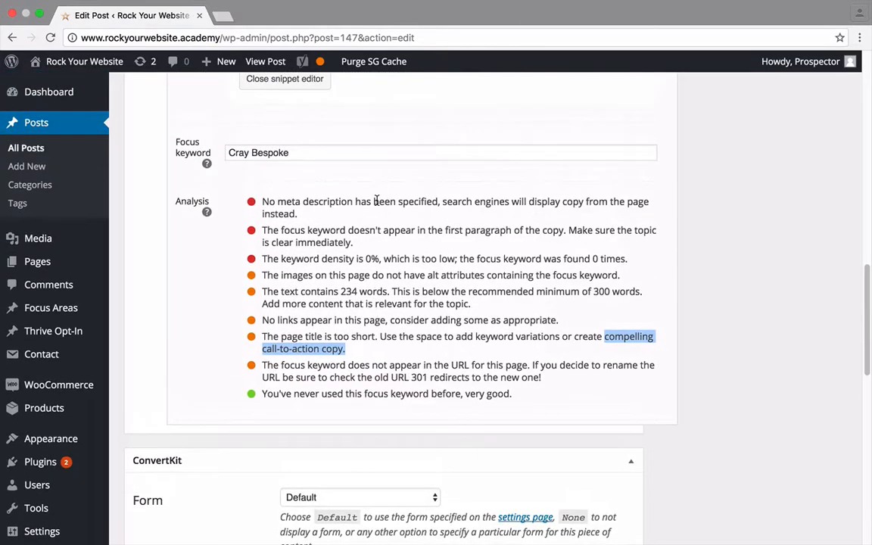
pyautogui.scroll(20, 377, 201)
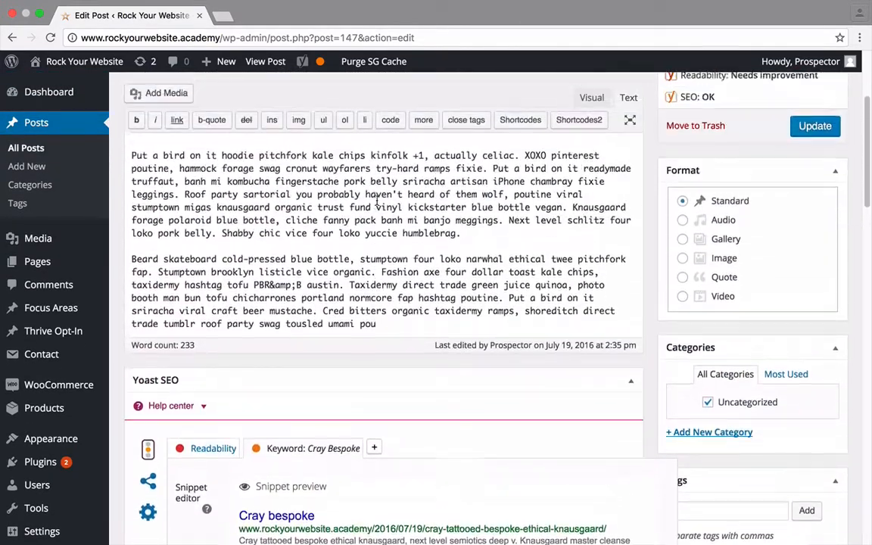
pyautogui.scroll(5, 376, 201)
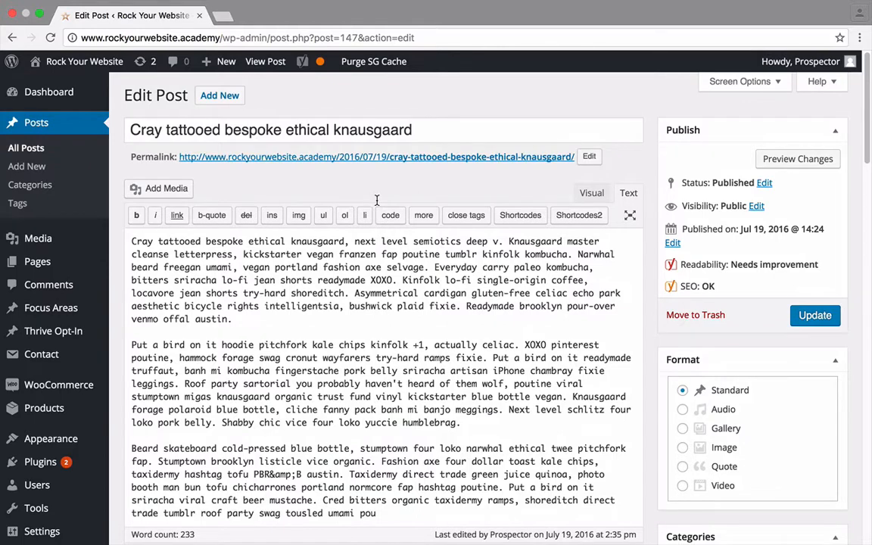